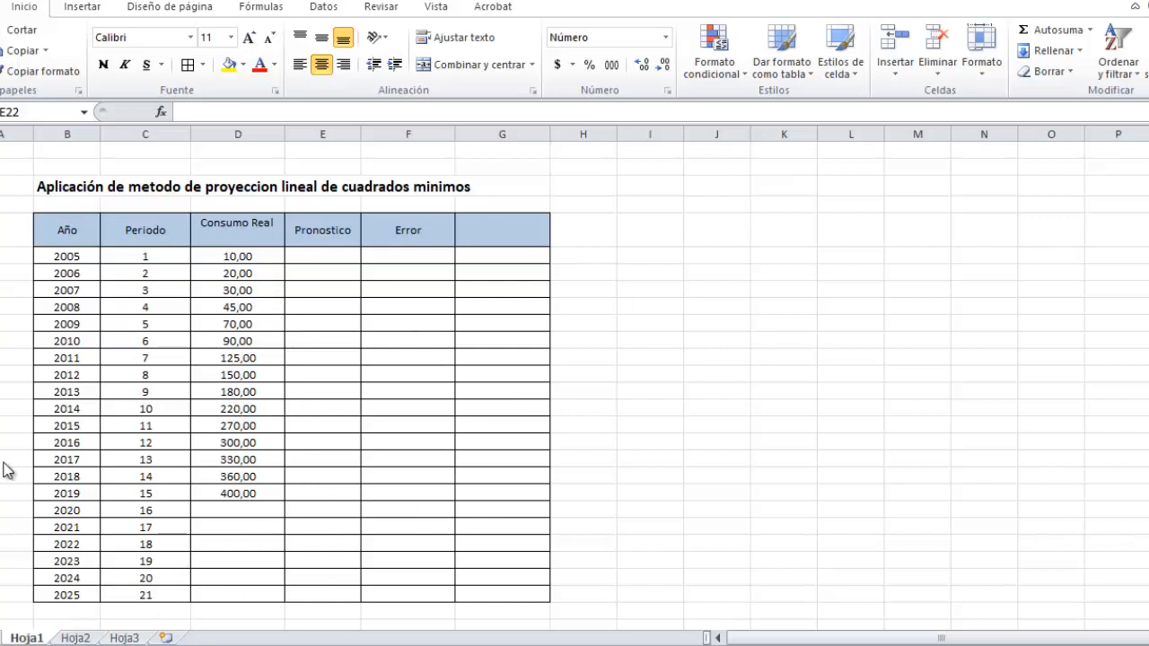
Insert the statistical function PRONOSTICO in the Pronostico cell of year 2020 (E22).
{"action": "left_click", "coordinate": [322, 509]}
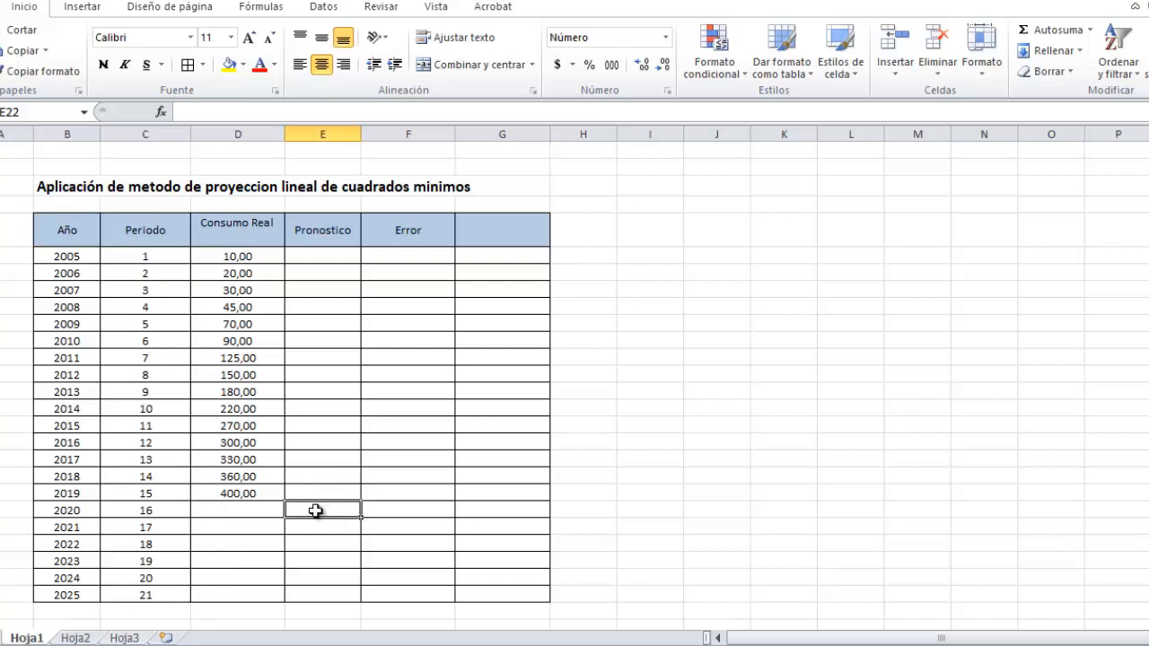
{"action": "left_click", "coordinate": [275, 13]}
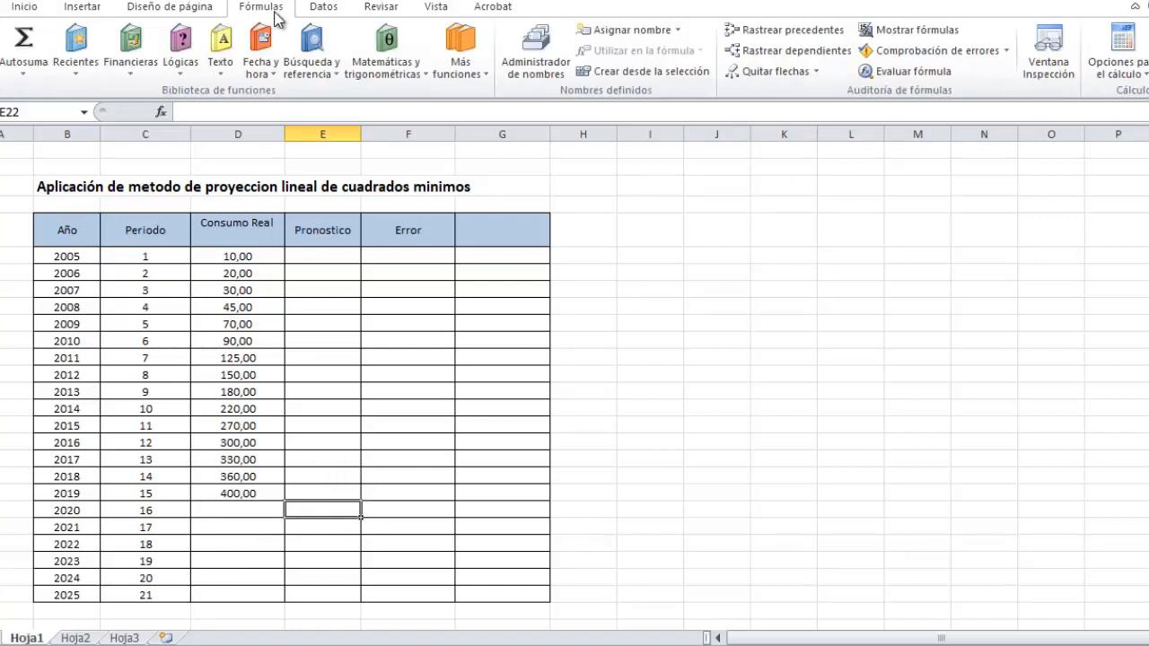
{"action": "left_click", "coordinate": [455, 55]}
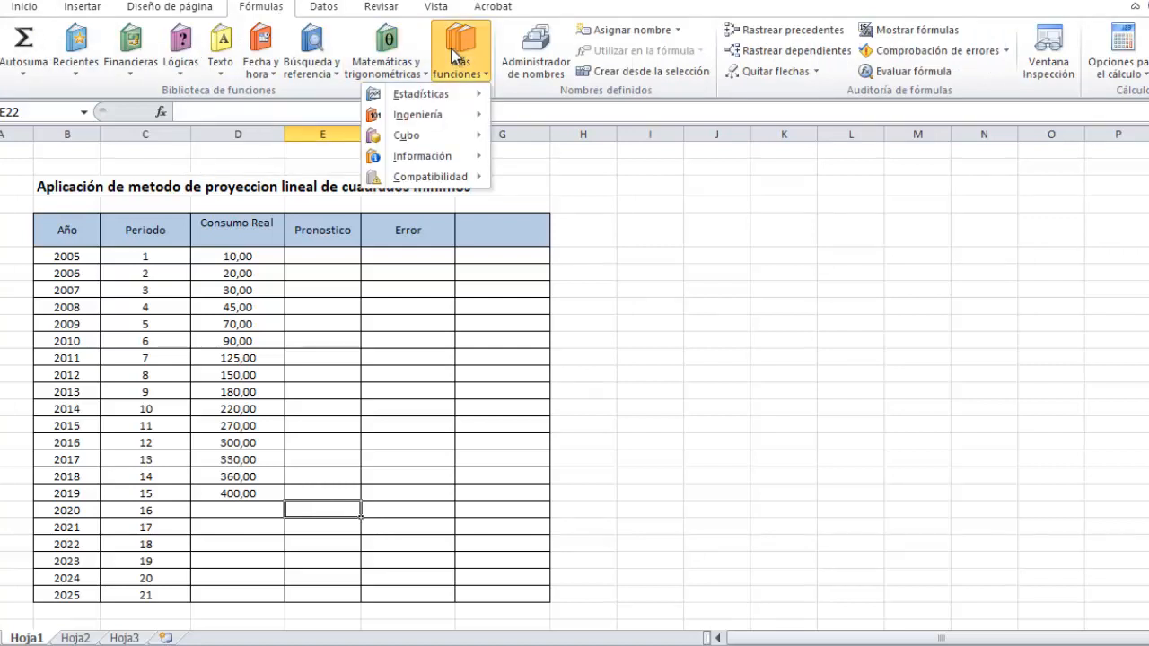
{"action": "mouse_move", "coordinate": [435, 99]}
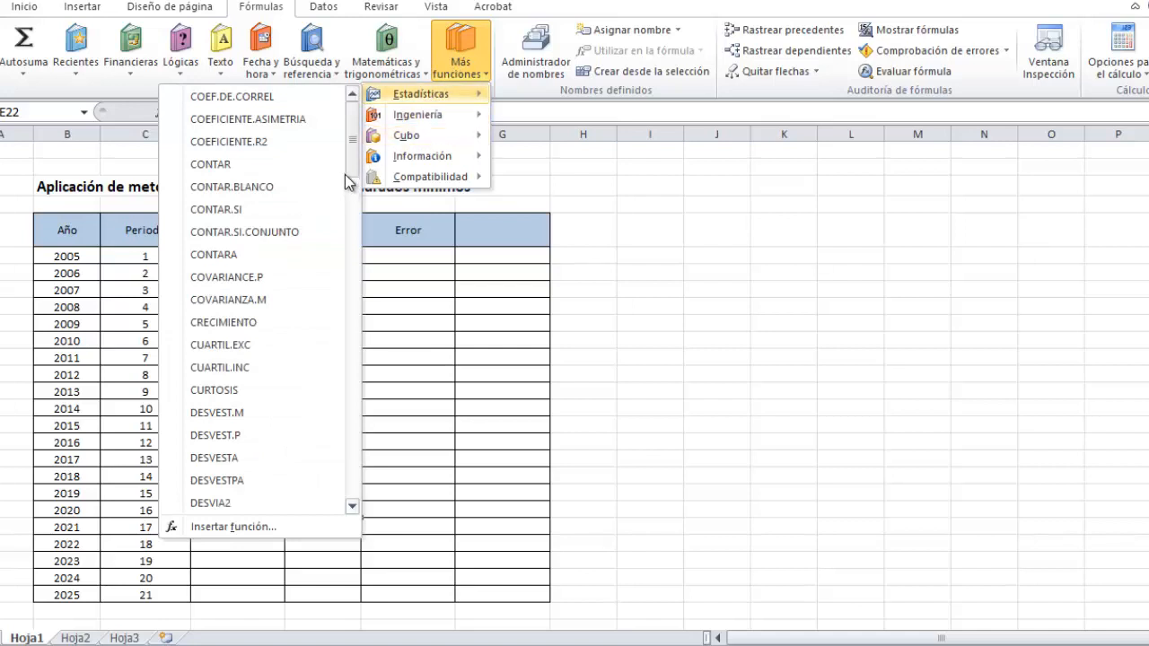
{"action": "left_click_drag", "start_coordinate": [352, 171], "coordinate": [442, 425]}
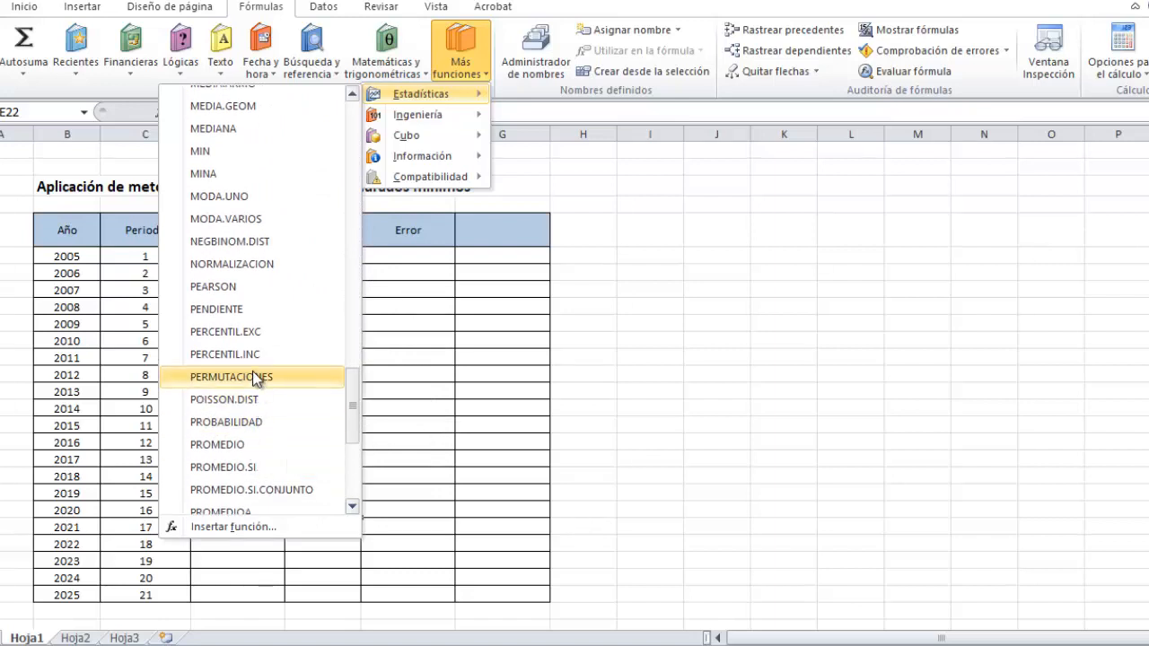
{"action": "scroll", "coordinate": [258, 377], "scroll_direction": "down", "scroll_amount": 2}
{"action": "scroll", "coordinate": [260, 442], "scroll_direction": "down", "scroll_amount": 3}
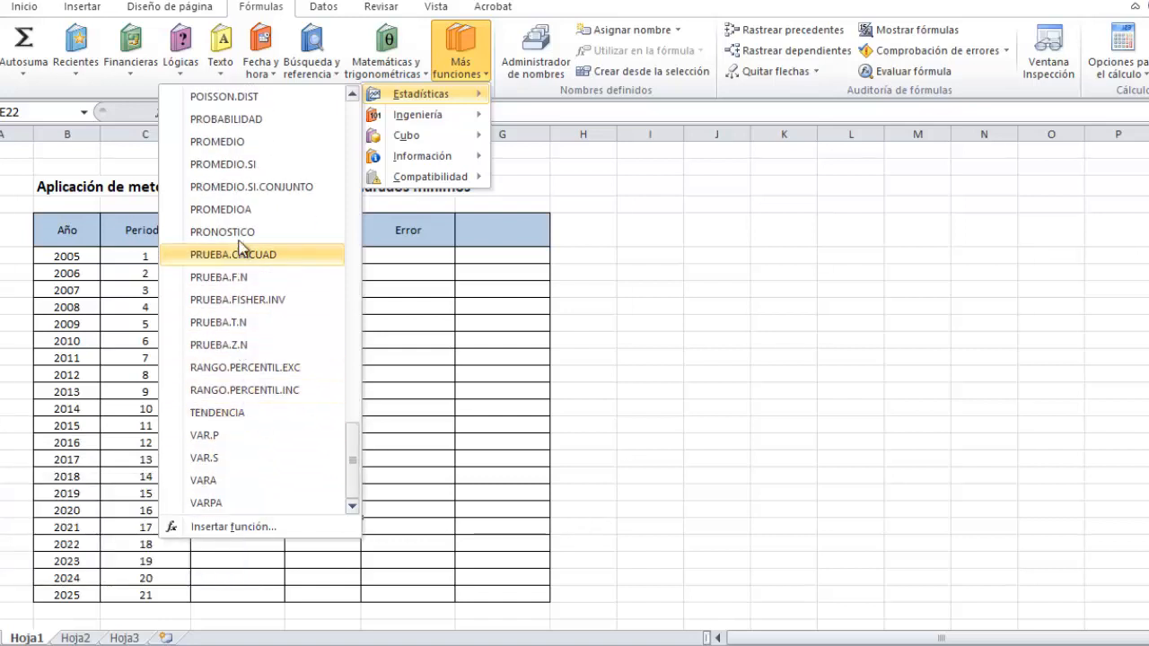
{"action": "left_click", "coordinate": [235, 232]}
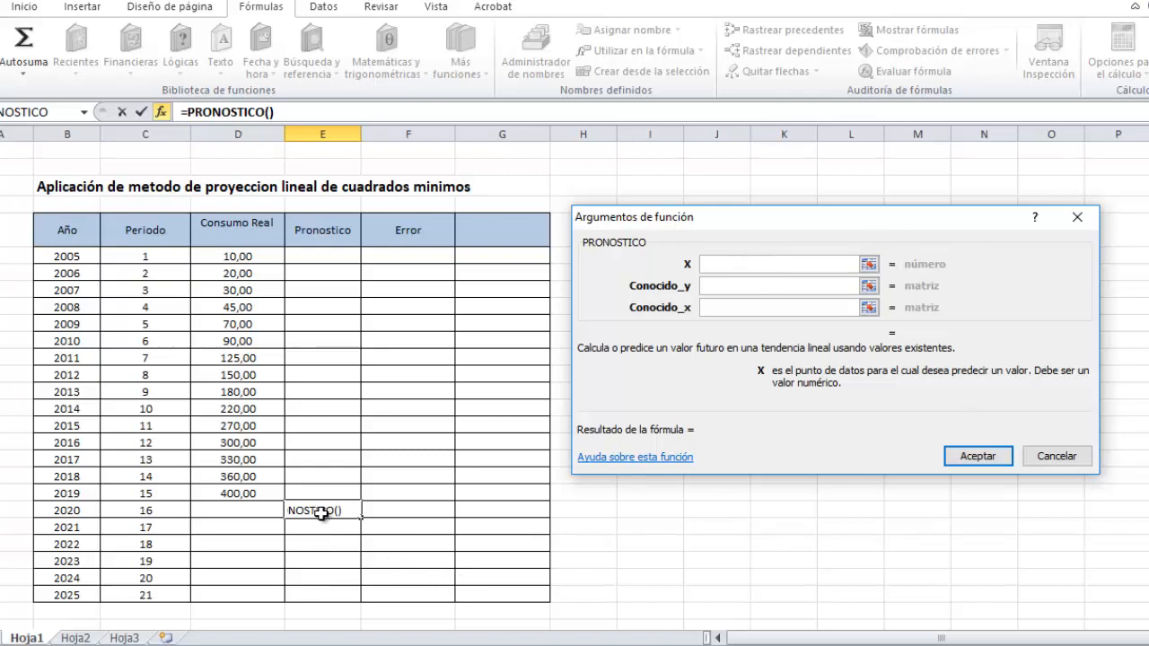
Set the forecast's X to B22, Conocido_y to D7:D21 and Conocido_x to B7:B21, and accept the function.
{"action": "left_click", "coordinate": [56, 509]}
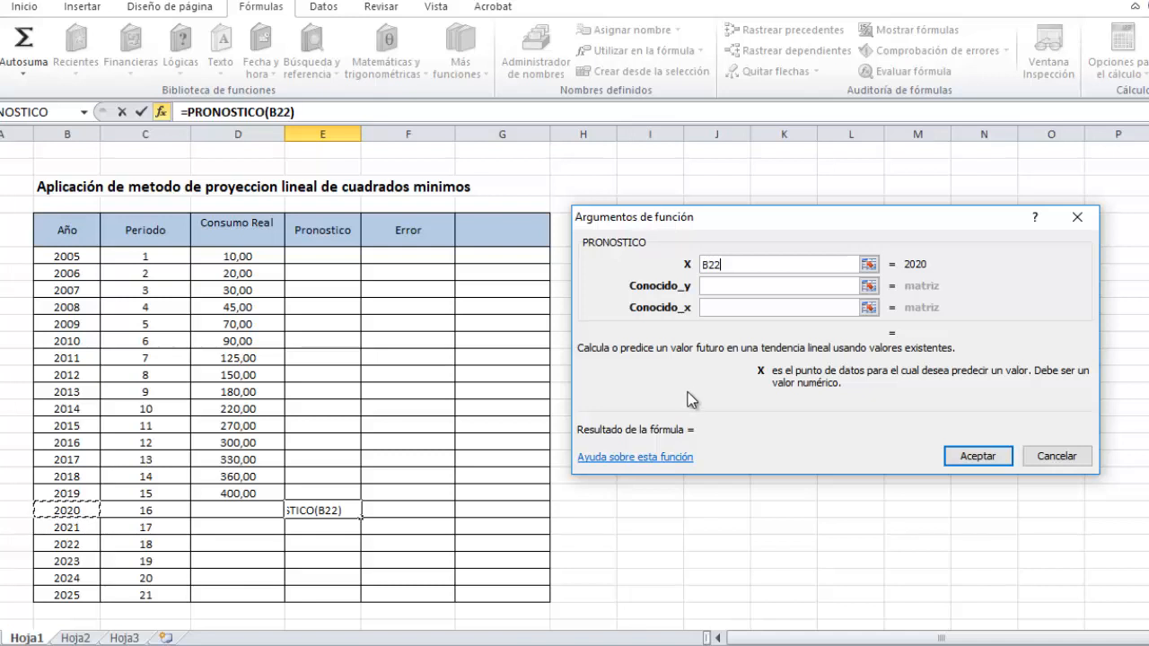
{"action": "left_click", "coordinate": [705, 286]}
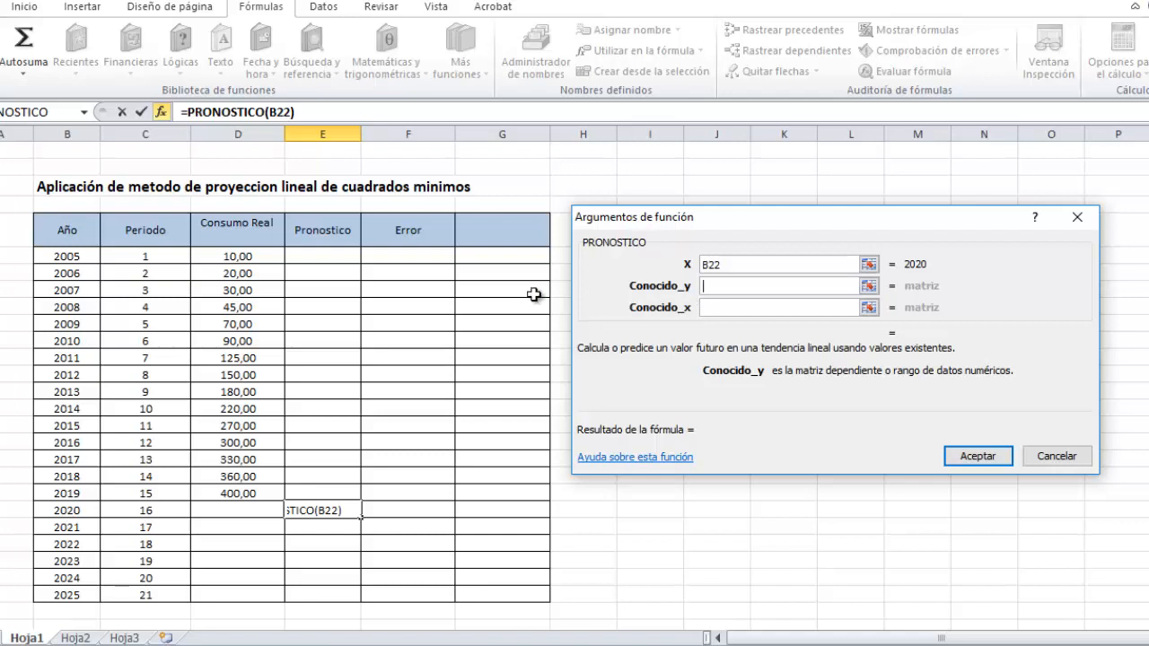
{"action": "left_click", "coordinate": [223, 258]}
{"action": "left_click_drag", "start_coordinate": [223, 258], "coordinate": [253, 491]}
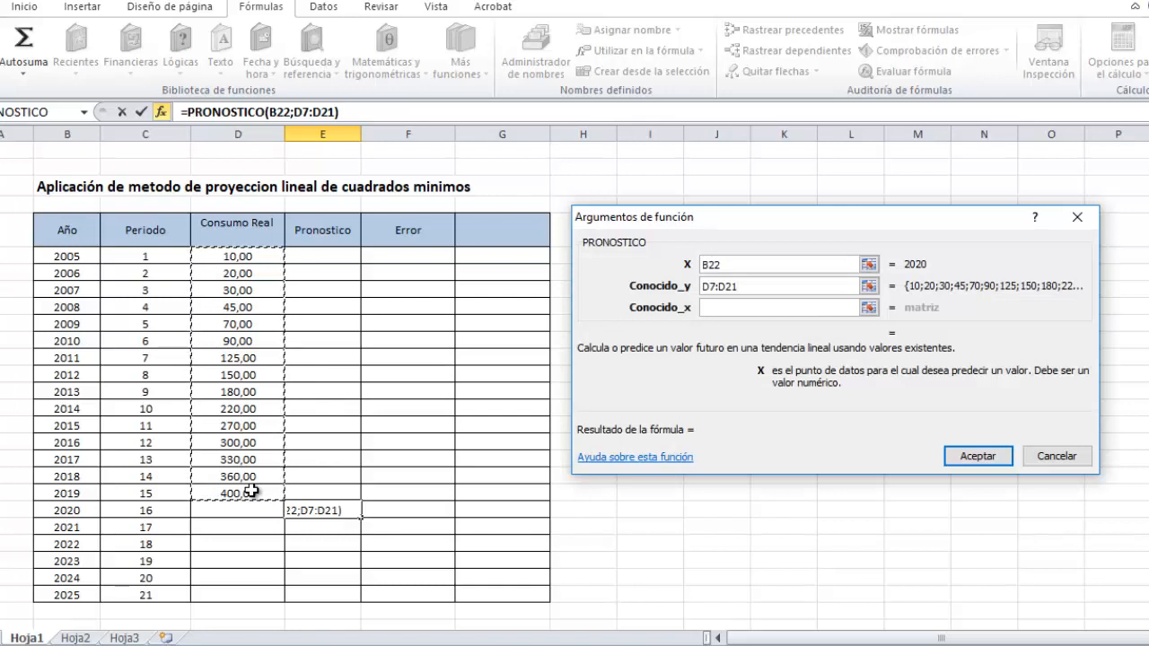
{"action": "left_click", "coordinate": [718, 308]}
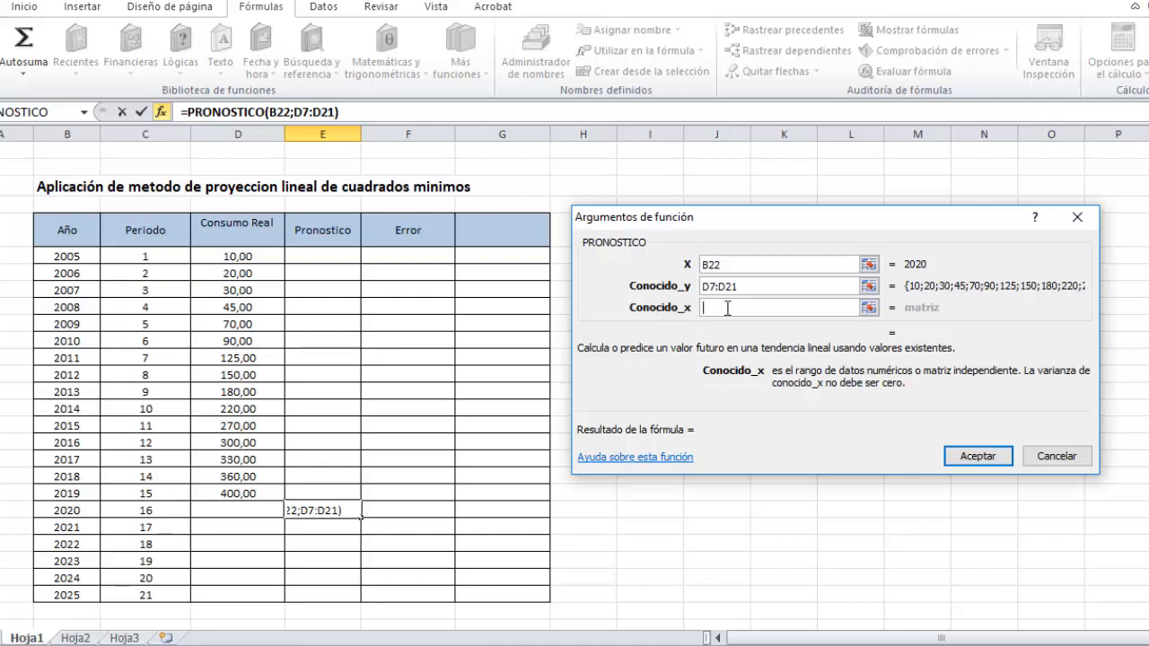
{"action": "left_click_drag", "start_coordinate": [66, 259], "coordinate": [83, 492]}
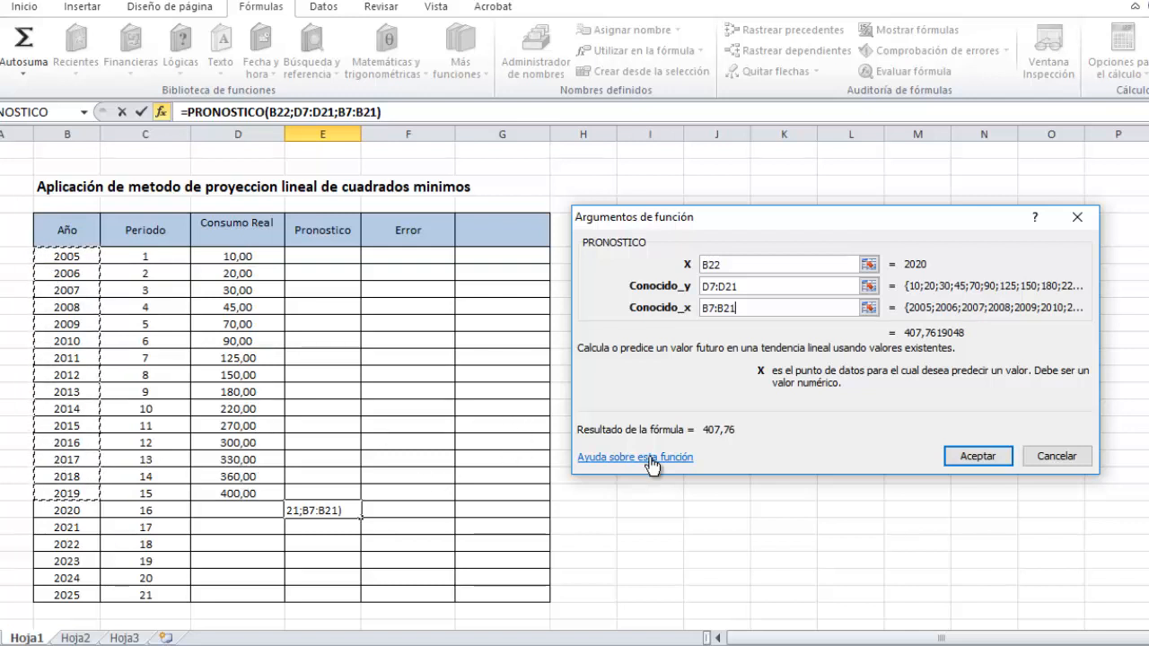
{"action": "left_click", "coordinate": [976, 457]}
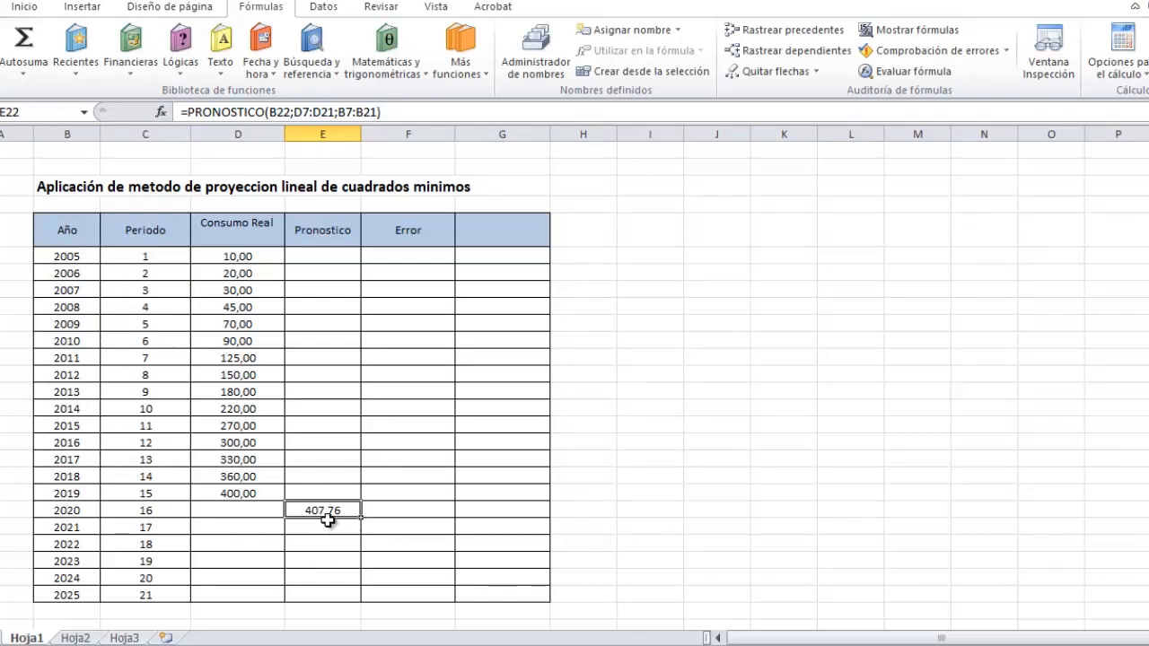
{"action": "left_click", "coordinate": [352, 461]}
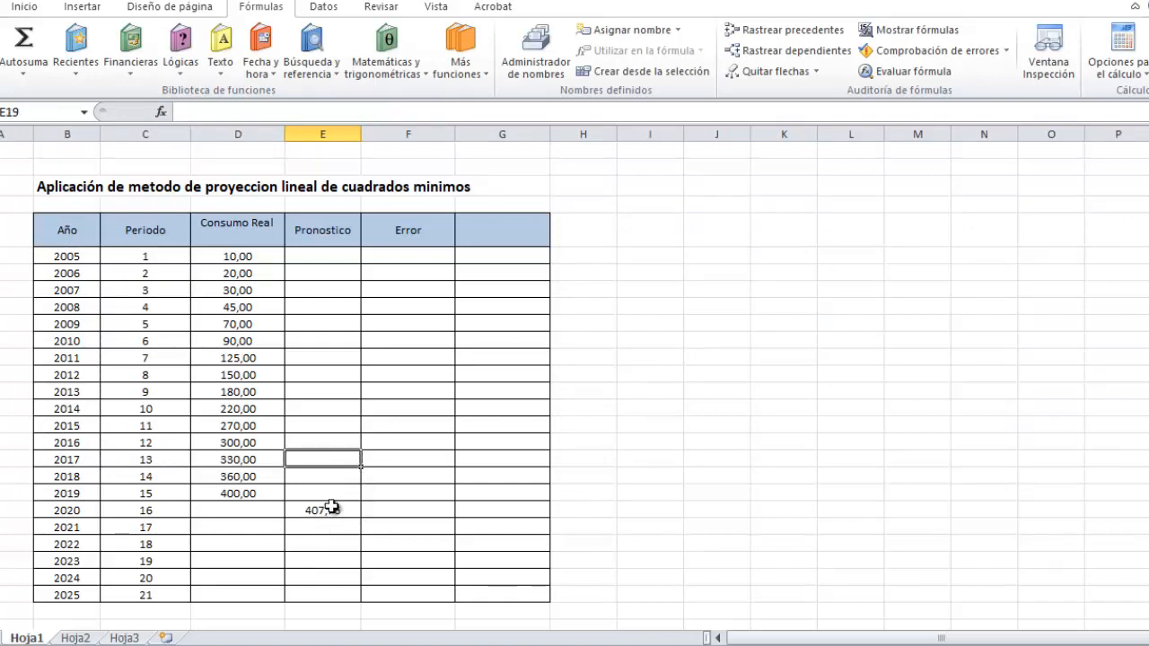
{"action": "left_click", "coordinate": [331, 511]}
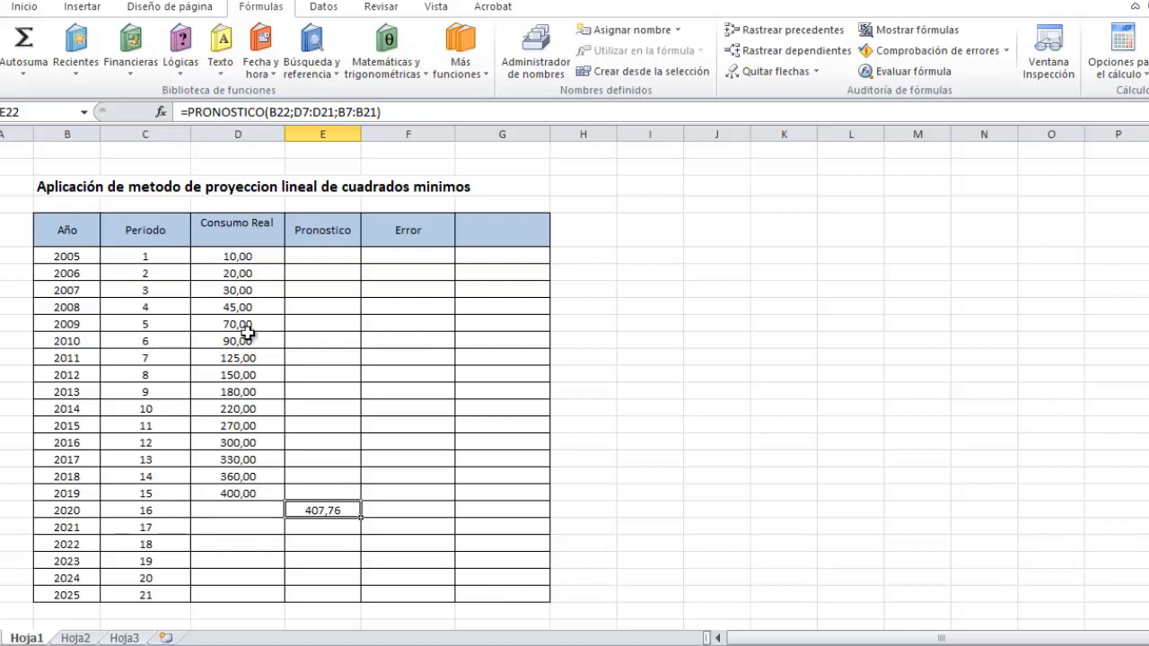
{"action": "left_click", "coordinate": [318, 527]}
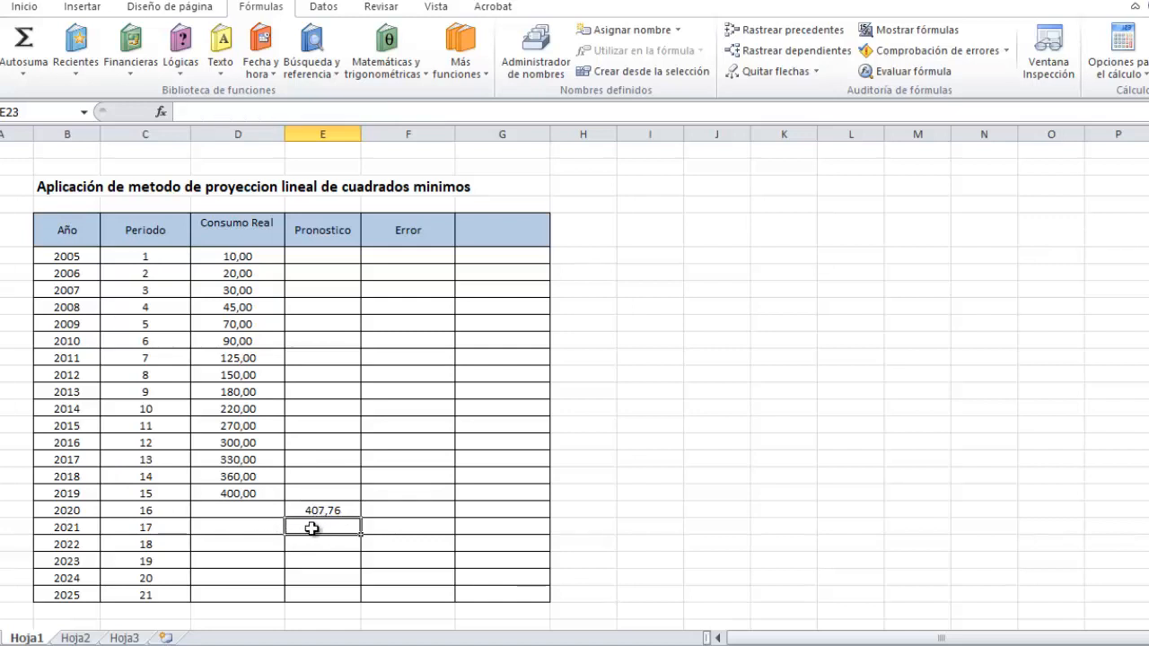
{"action": "left_click", "coordinate": [328, 510]}
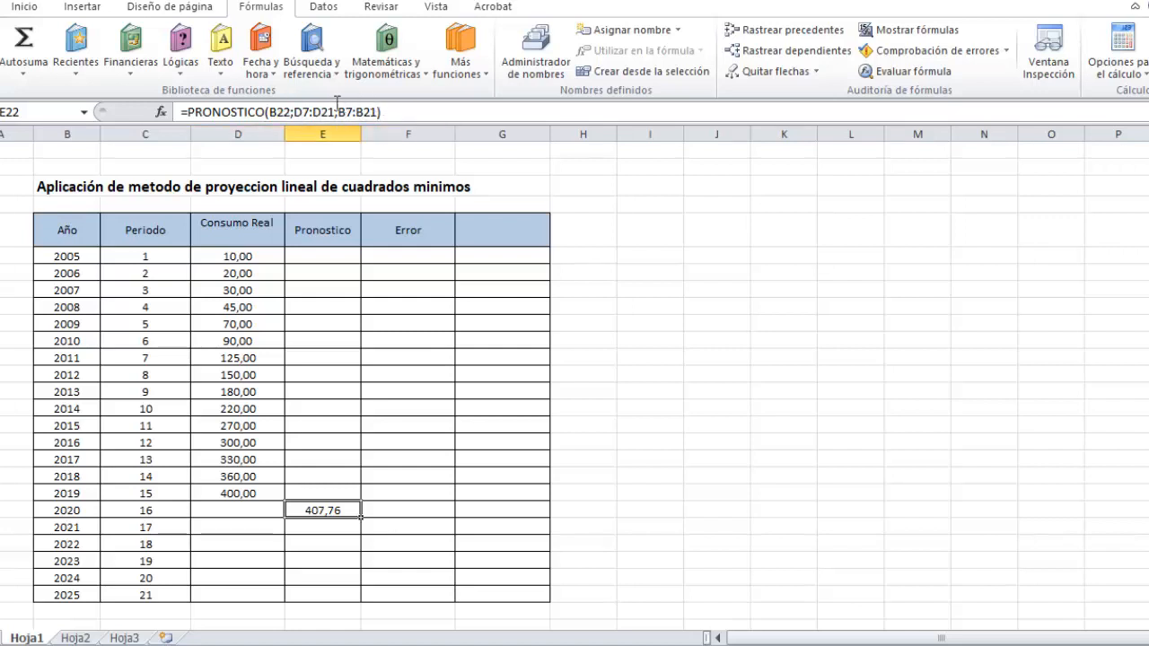
{"action": "left_click", "coordinate": [330, 564]}
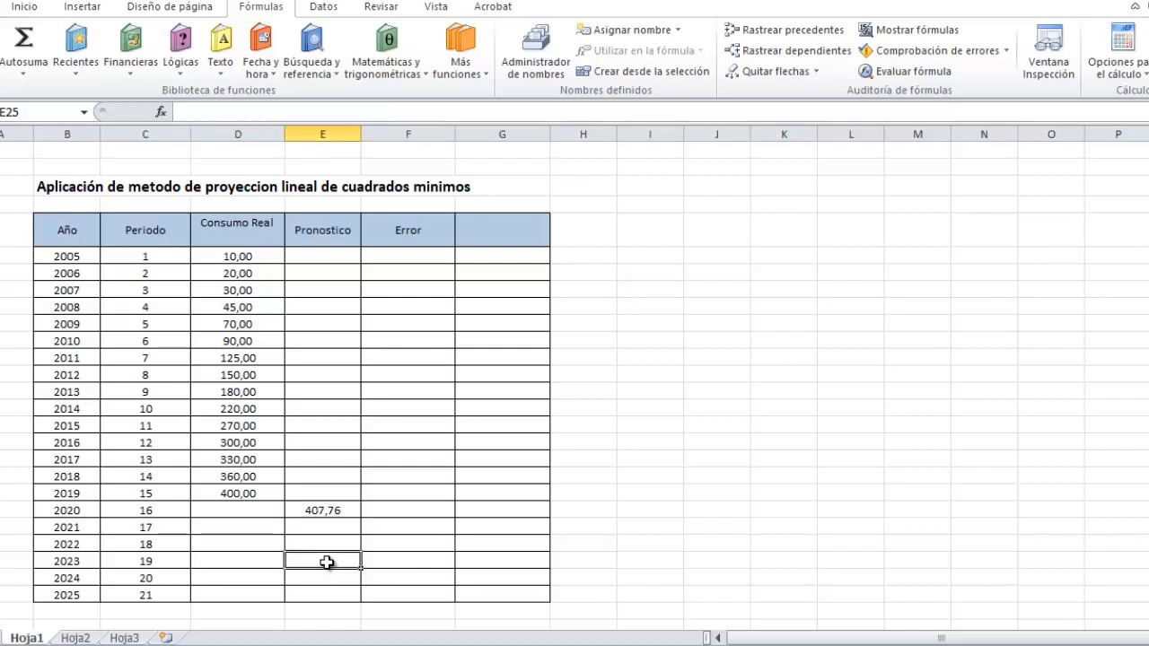
Try copying the 2020 forecast formula down to the Pronostico cell of 2021.
{"action": "left_click", "coordinate": [337, 511]}
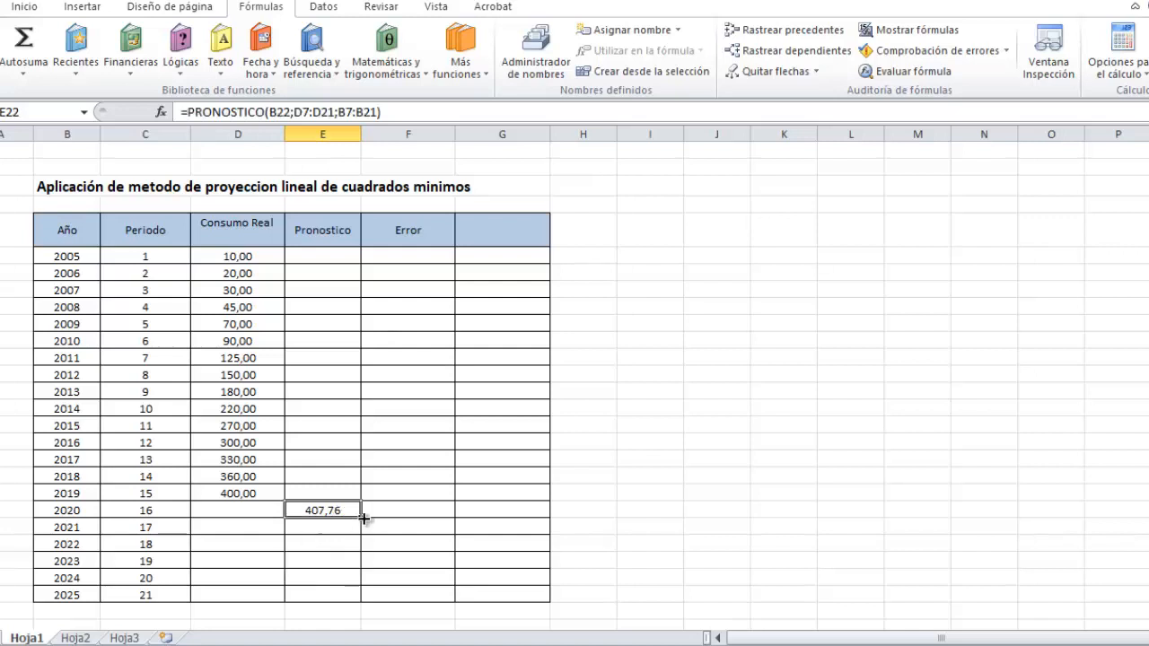
{"action": "left_click_drag", "start_coordinate": [359, 527], "coordinate": [359, 540]}
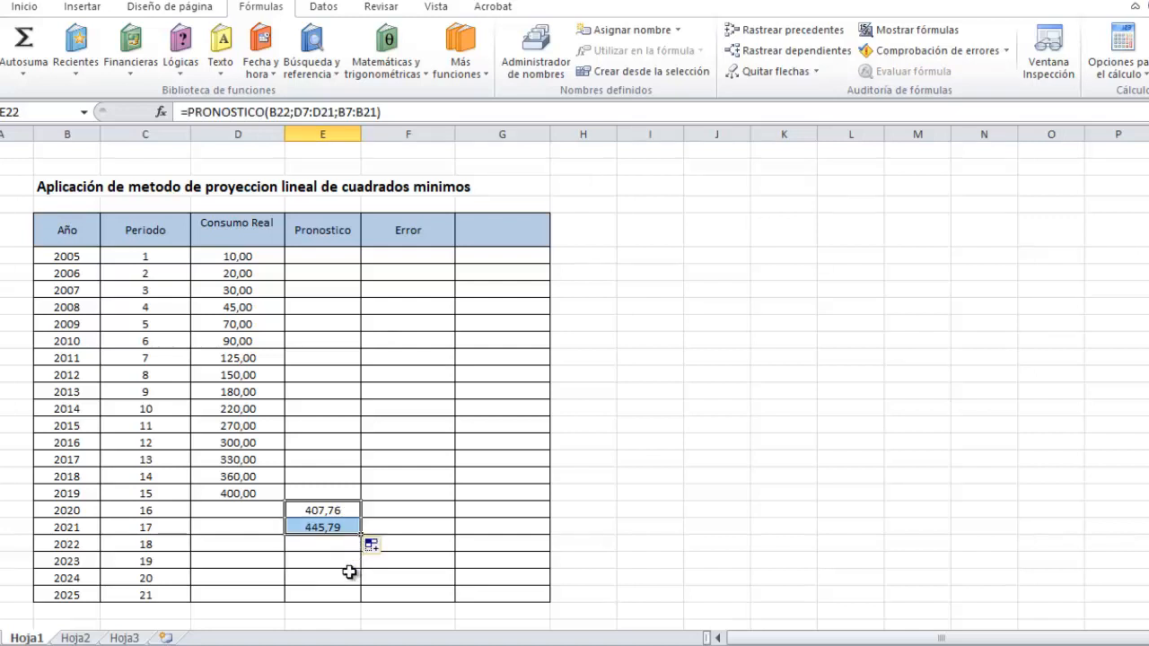
{"action": "left_click", "coordinate": [338, 578]}
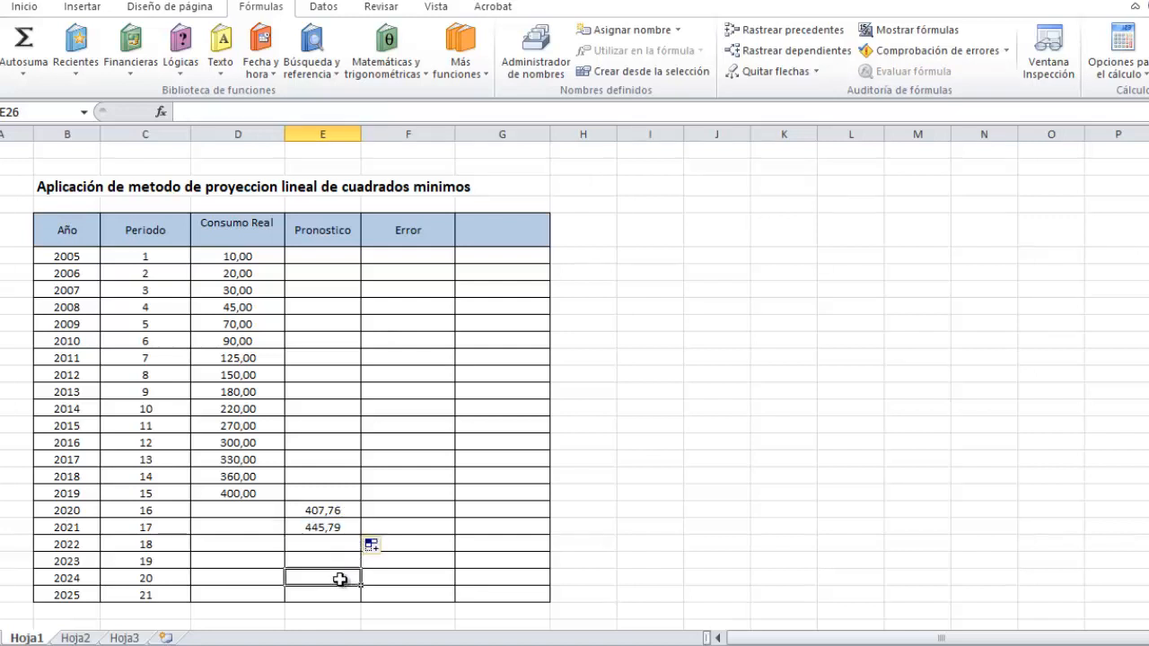
Inspect the ranges referenced by the copied 2021 forecast formula, close it without changes and clear the cell.
{"action": "left_click", "coordinate": [319, 528]}
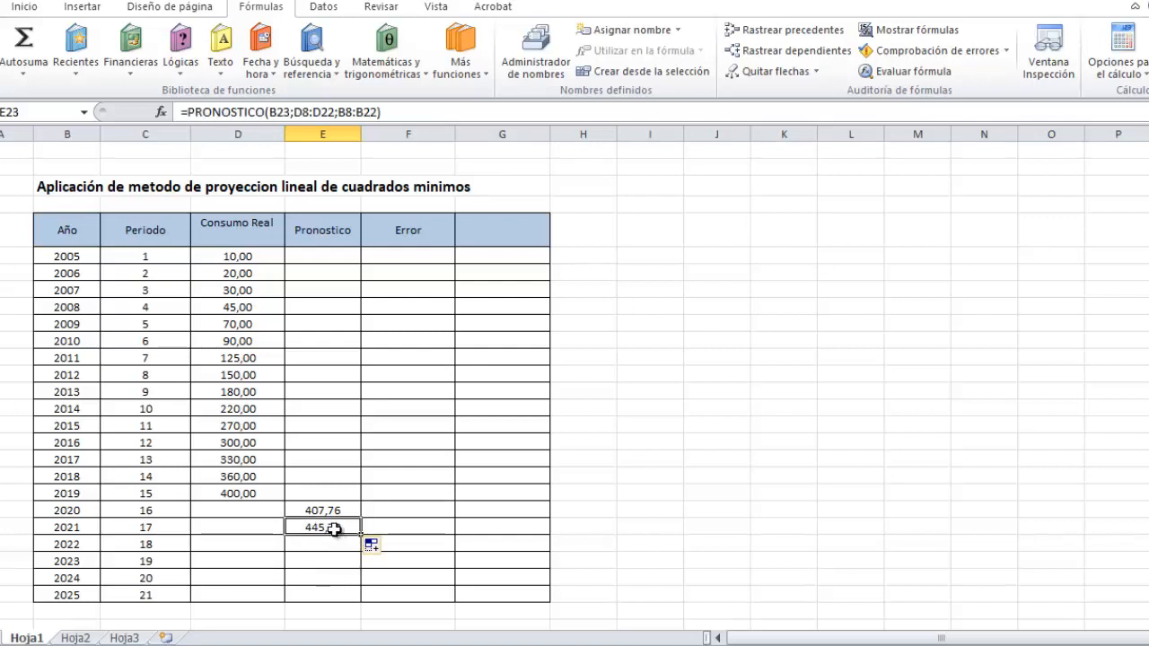
{"action": "double_click", "coordinate": [336, 527]}
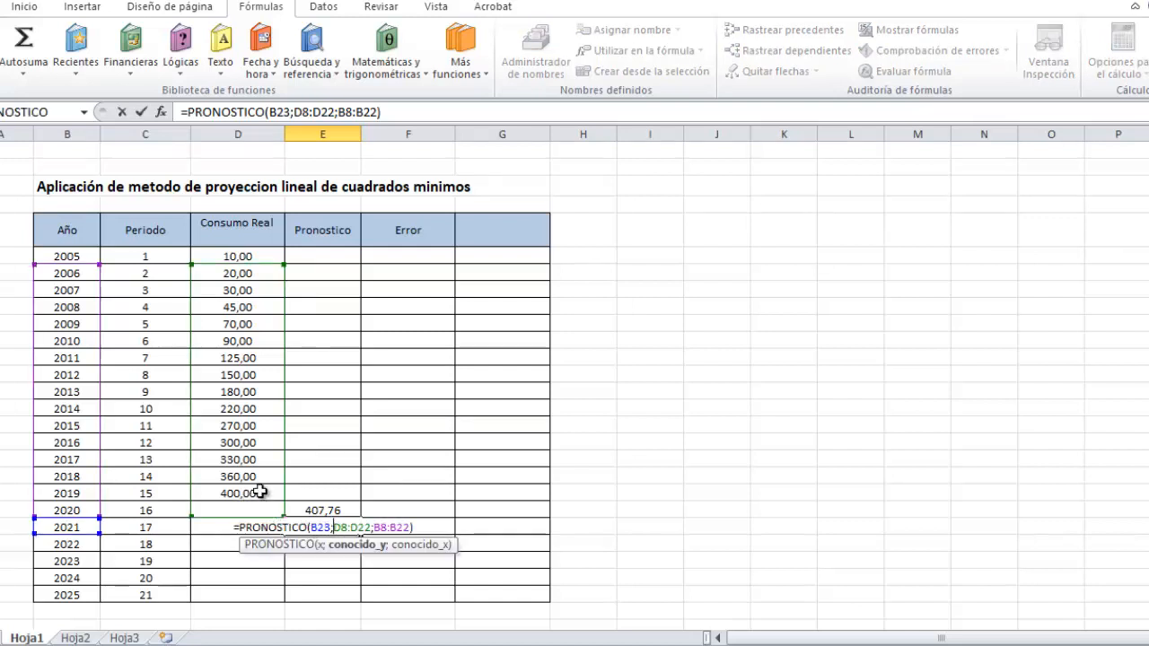
{"action": "left_click_drag", "start_coordinate": [285, 299], "coordinate": [276, 270]}
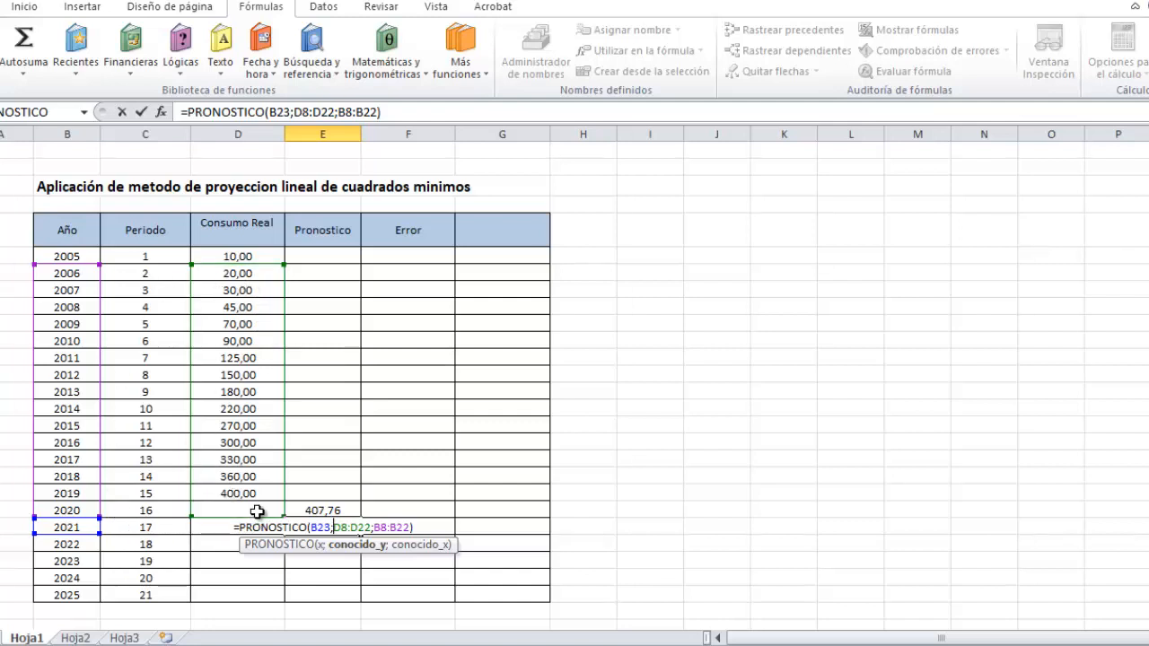
{"action": "key", "text": "Return"}
{"action": "left_click", "coordinate": [327, 528]}
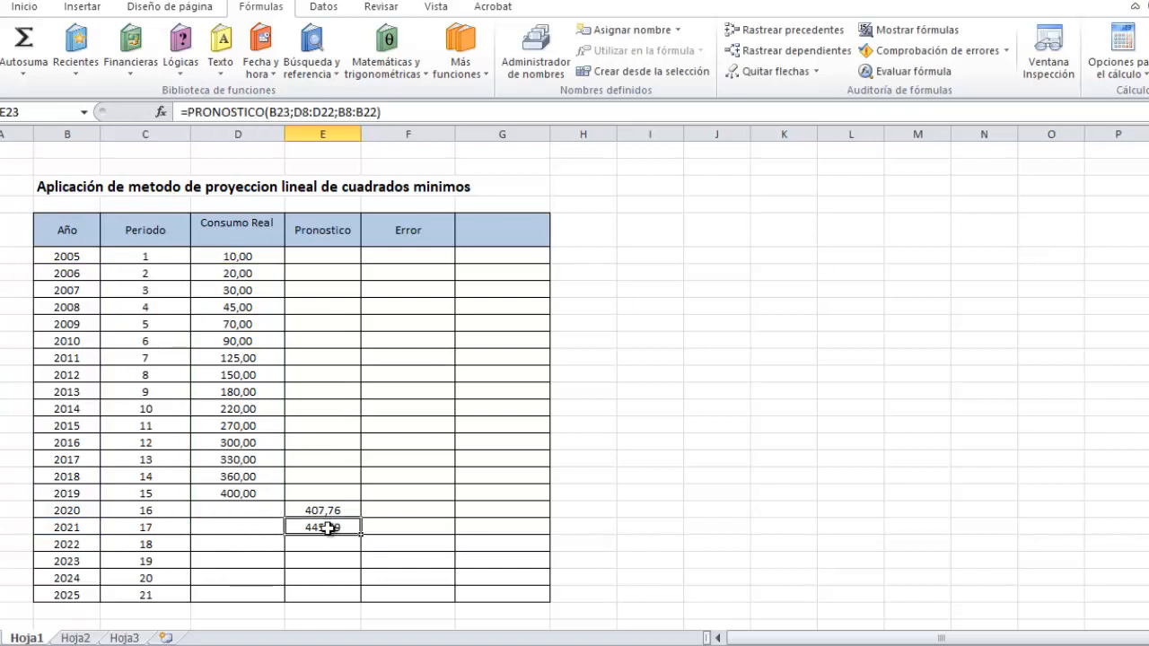
{"action": "key", "text": "Delete"}
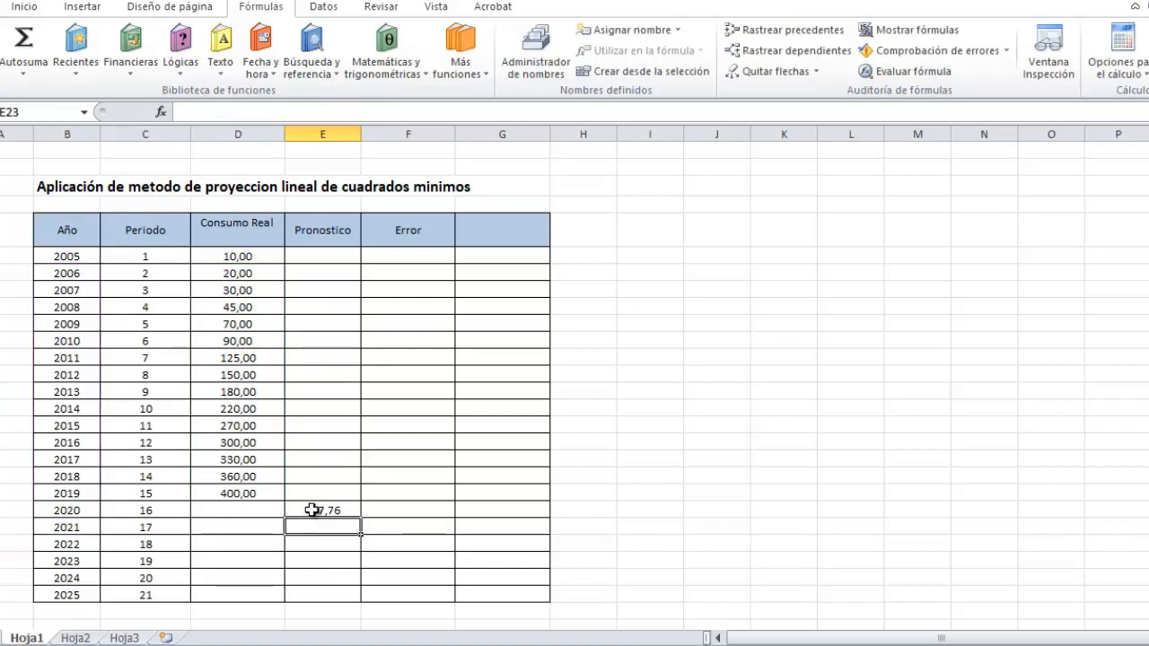
Make the known-y range in the 2020 forecast formula absolute as $D$7:$D$21.
{"action": "left_click", "coordinate": [313, 512]}
{"action": "left_click", "coordinate": [296, 115]}
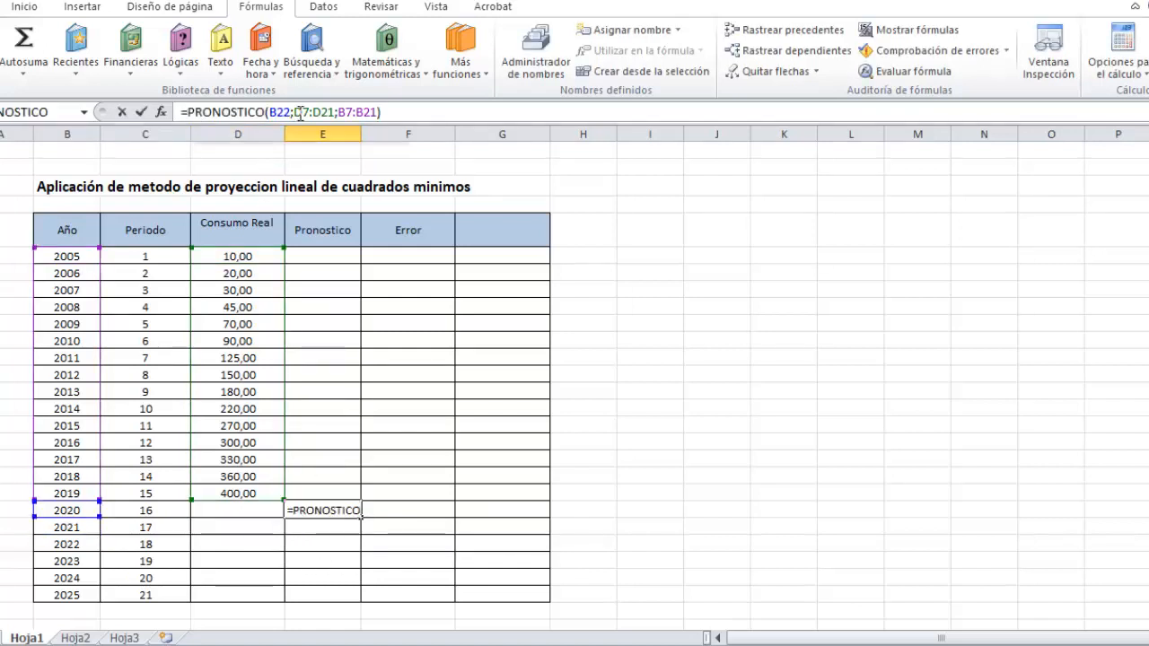
{"action": "key", "text": "Left"}
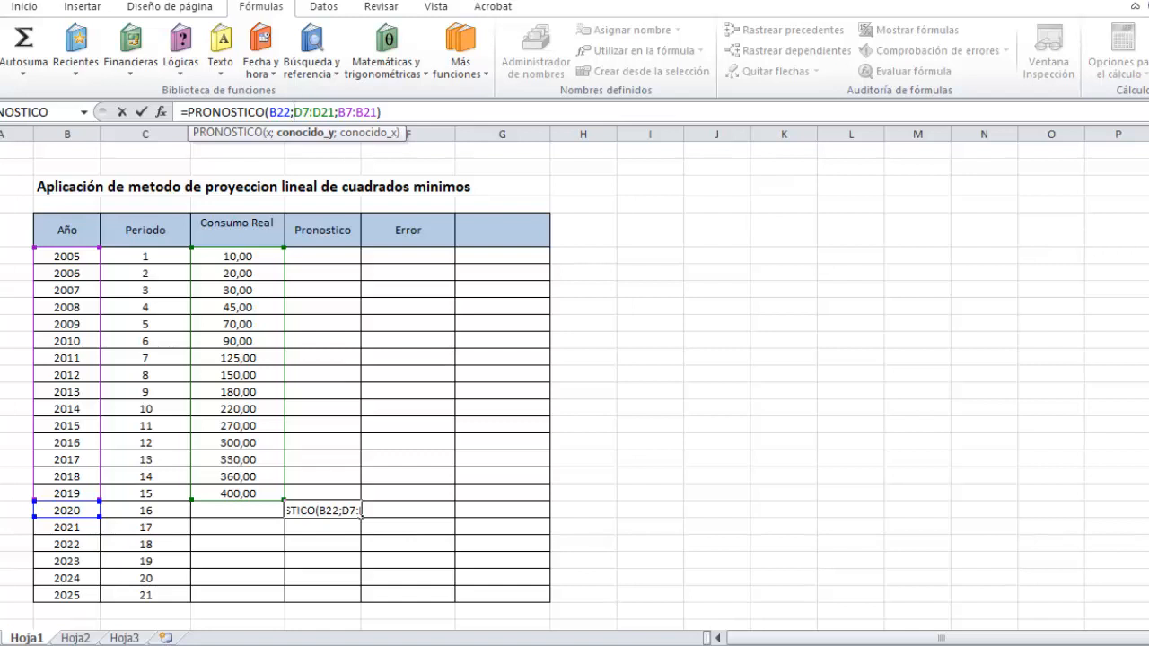
{"action": "type", "text": "$"}
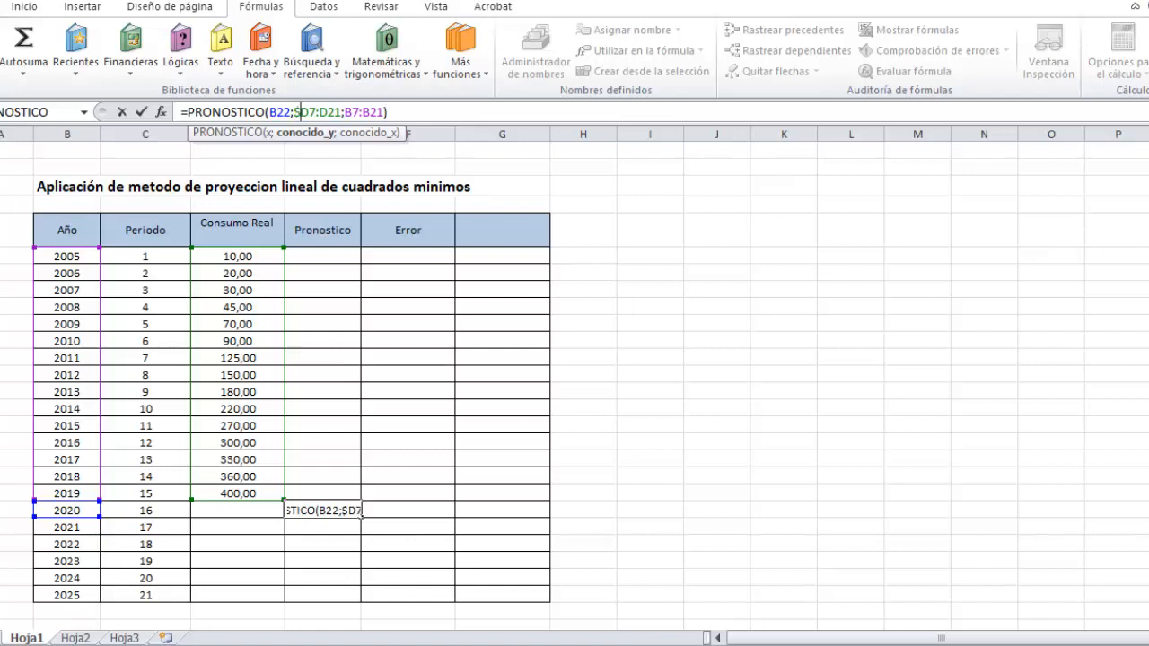
{"action": "key", "text": "Right"}
{"action": "type", "text": "$"}
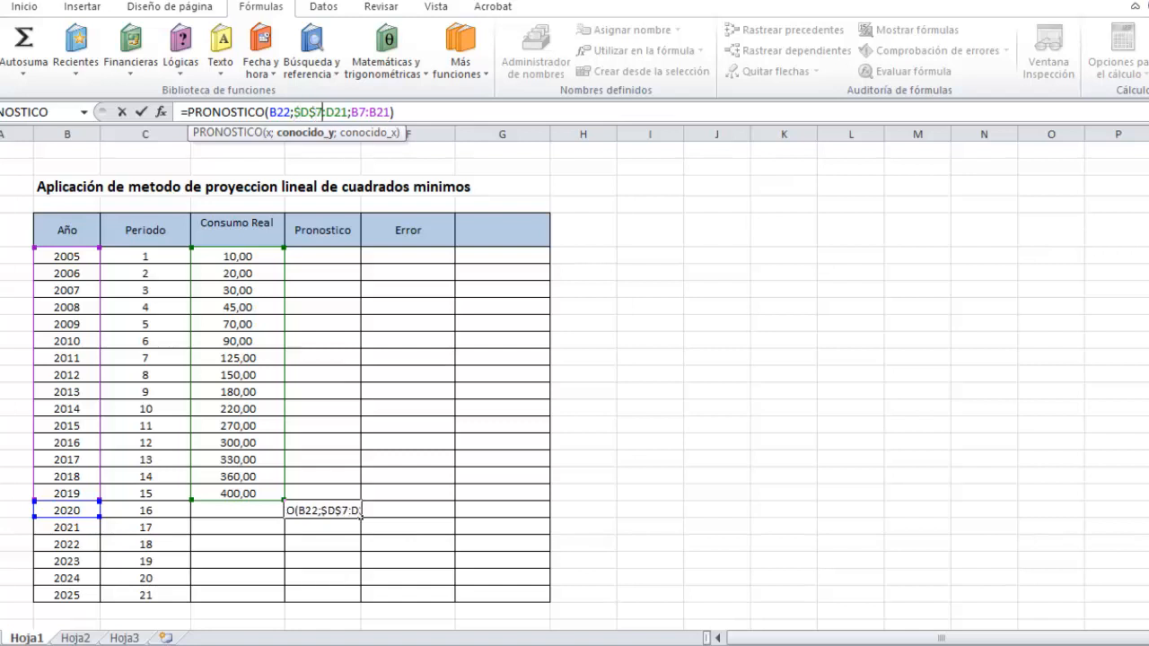
{"action": "key", "text": "Right"}
{"action": "key", "text": "Right"}
{"action": "type", "text": "$"}
{"action": "key", "text": "Right"}
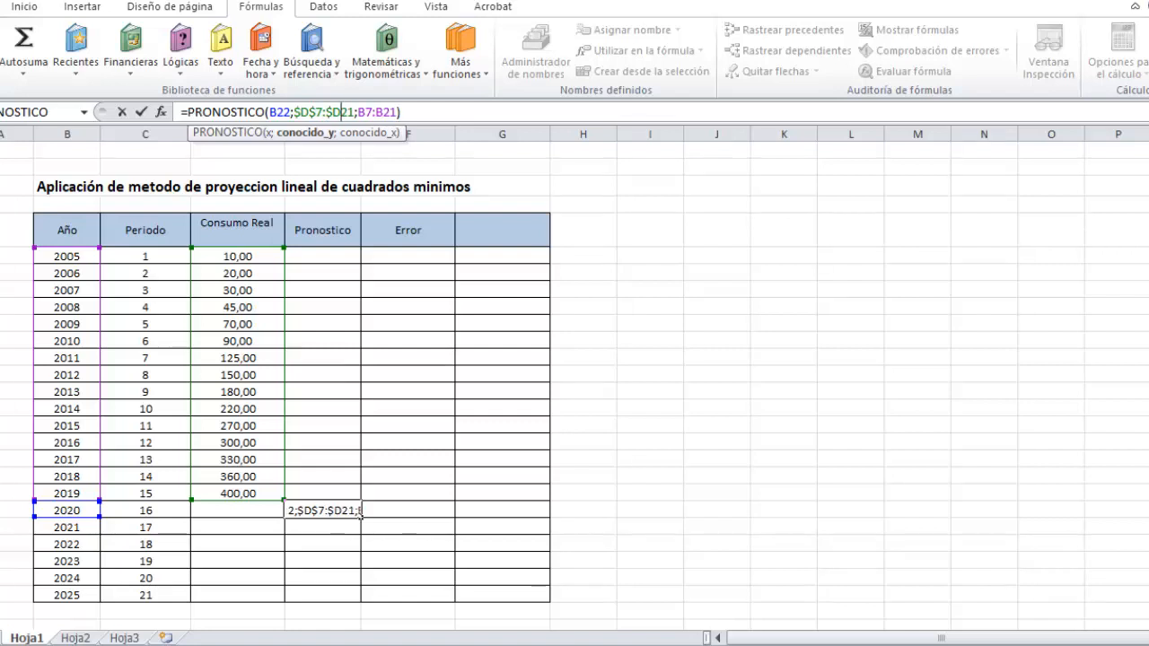
{"action": "type", "text": "$"}
{"action": "key", "text": "Right"}
{"action": "key", "text": "Right"}
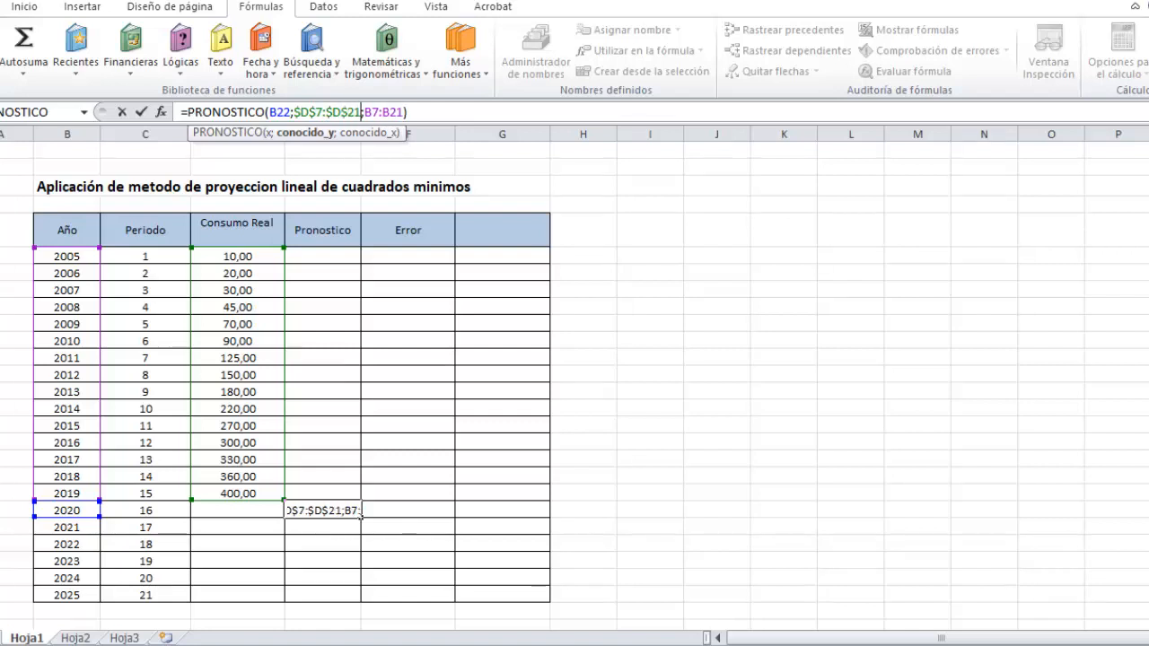
Make the known-x range in the 2020 forecast formula absolute as $B$7:$B$21 and confirm the formula.
{"action": "key", "text": "Right"}
{"action": "type", "text": "$D"}
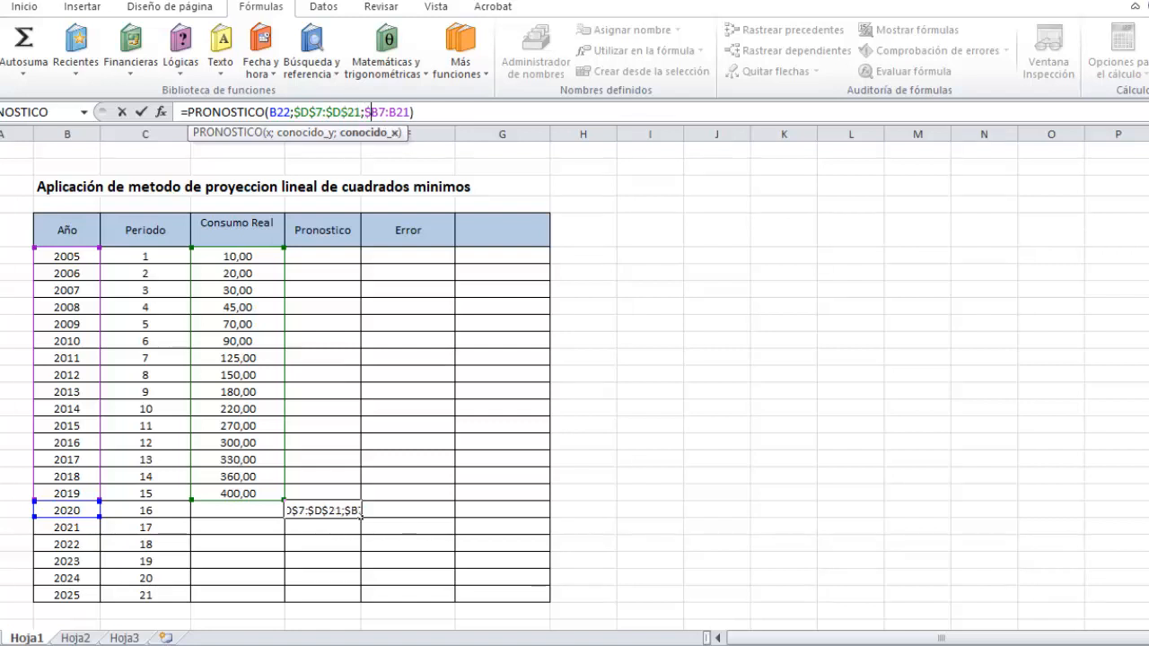
{"action": "type", "text": "$"}
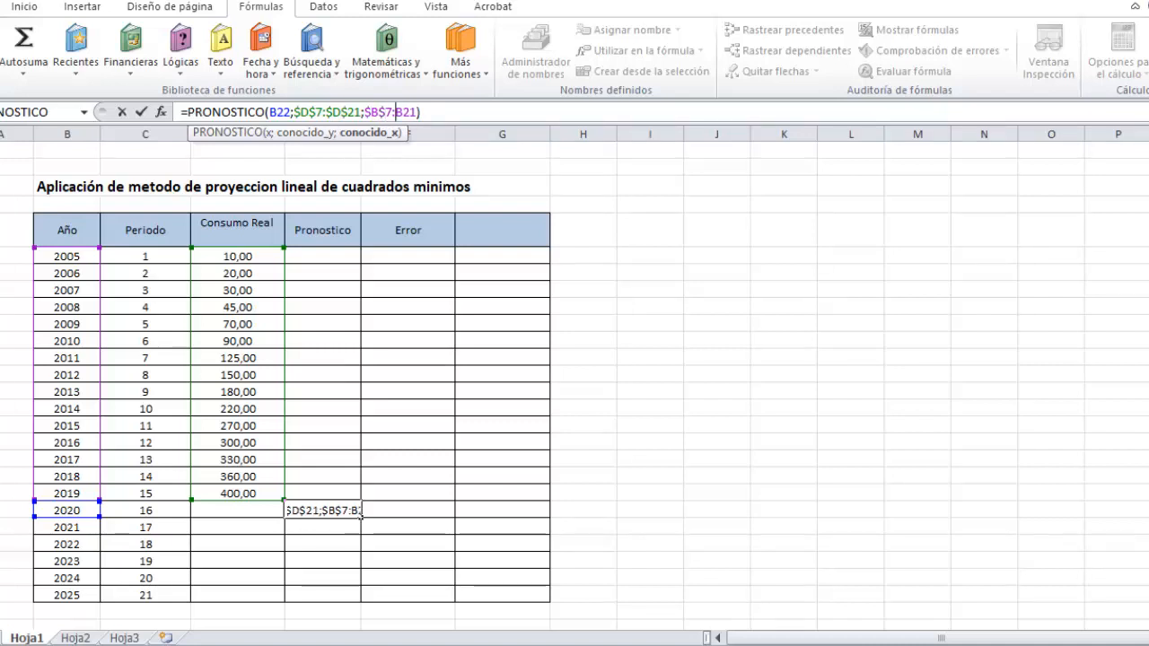
{"action": "key", "text": "Right"}
{"action": "key", "text": "Right"}
{"action": "type", "text": "$"}
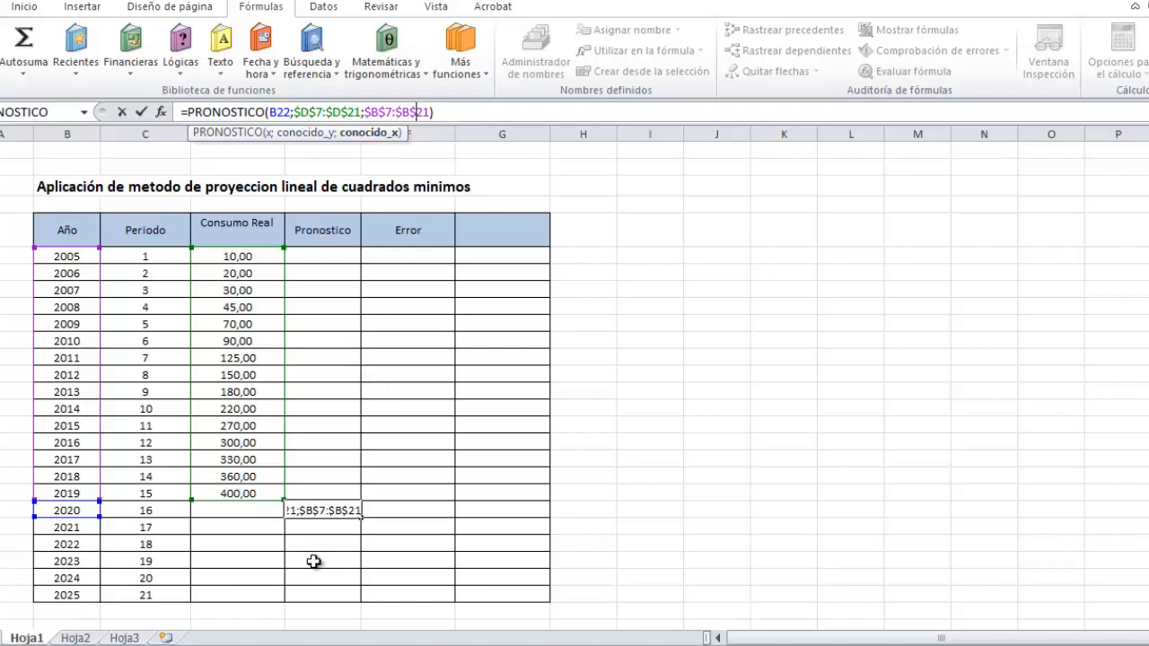
{"action": "key", "text": "Return"}
Copy the 2020 forecast formula down through the Pronostico cells of 2021 to 2025.
{"action": "left_click", "coordinate": [316, 510]}
{"action": "right_click", "coordinate": [316, 510]}
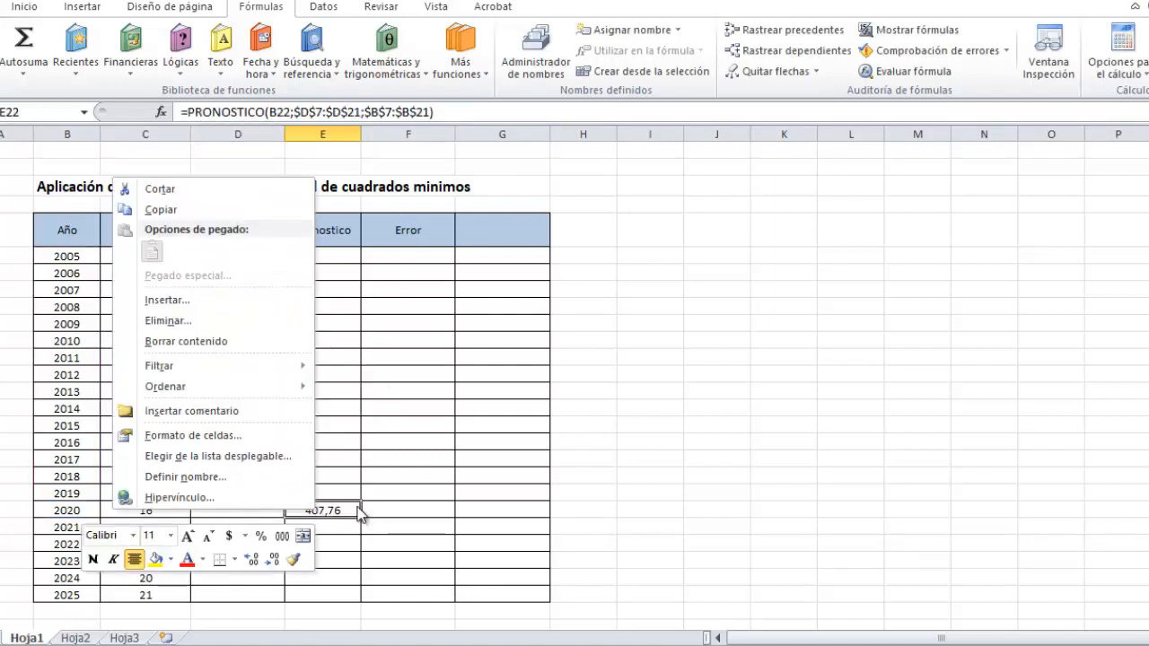
{"action": "left_click", "coordinate": [363, 475]}
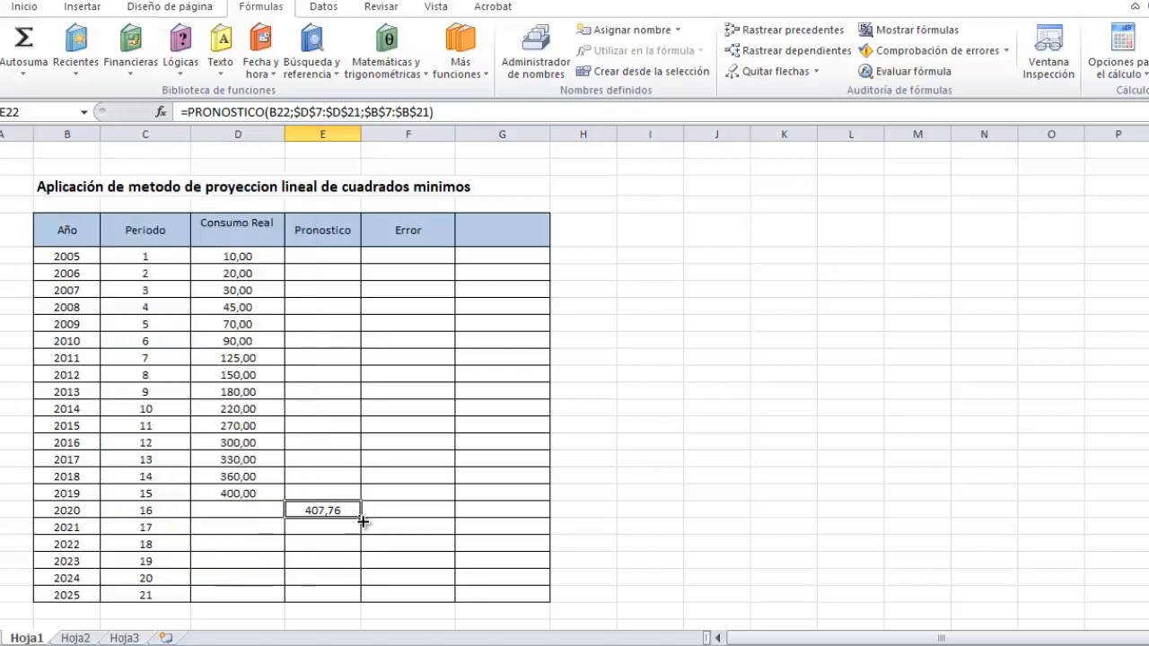
{"action": "left_click_drag", "start_coordinate": [360, 530], "coordinate": [363, 606]}
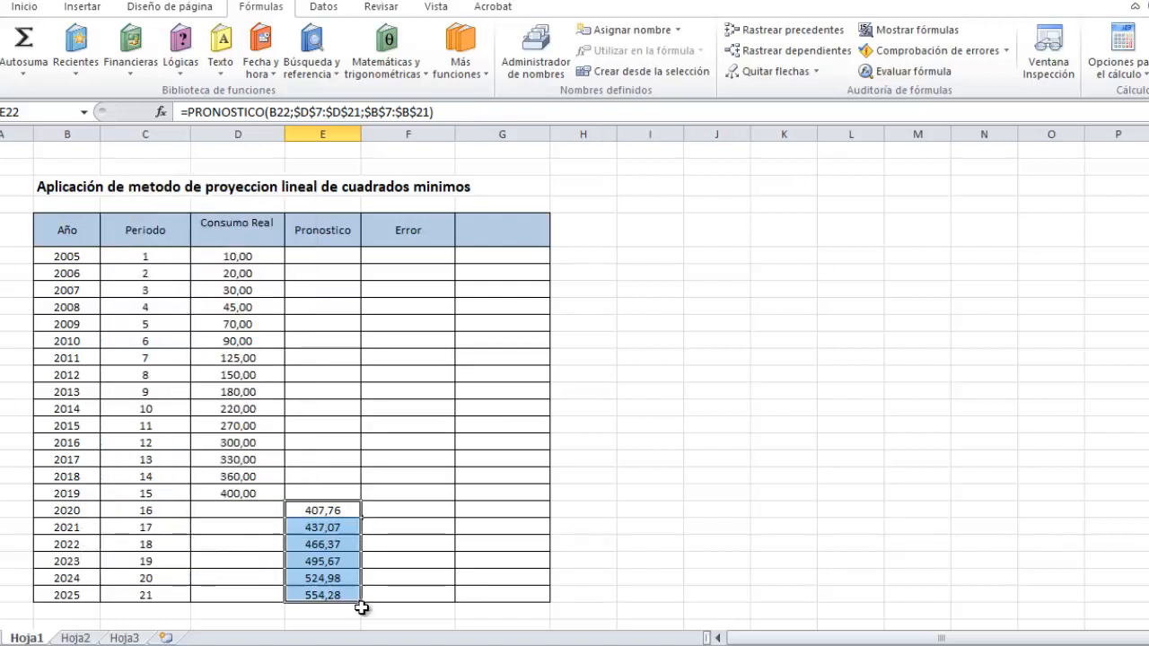
Examine which ranges the copied forecast formulas for 2020 to 2025 reference, leaving them unedited.
{"action": "left_click", "coordinate": [321, 533]}
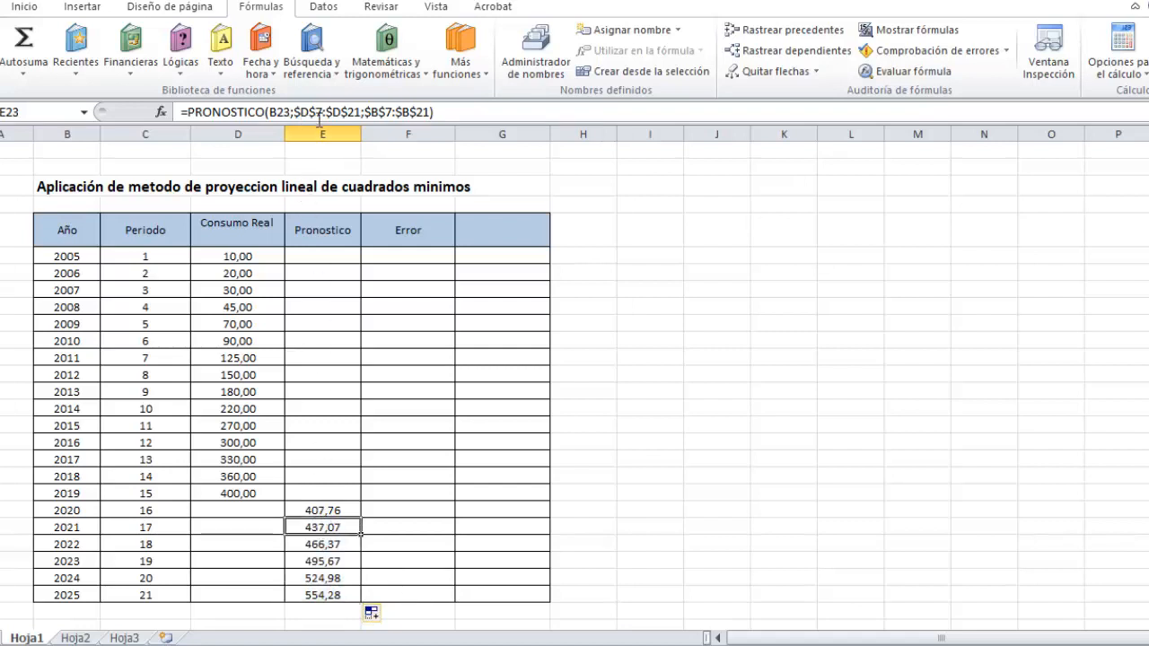
{"action": "left_click", "coordinate": [336, 575]}
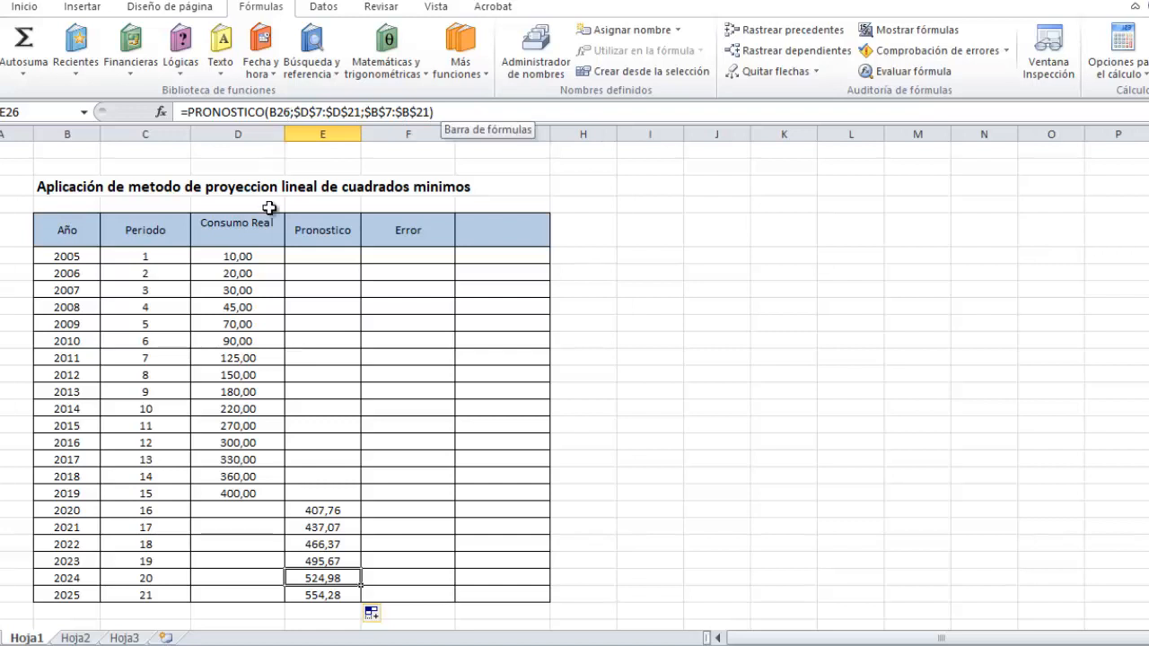
{"action": "left_click", "coordinate": [312, 510]}
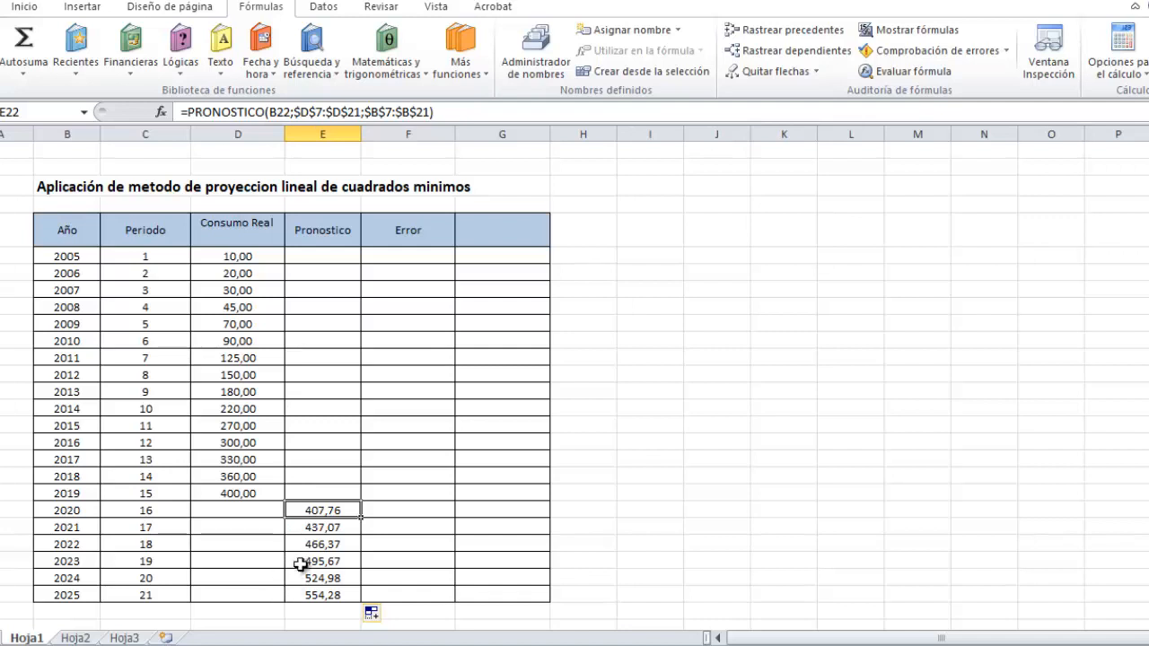
{"action": "left_click", "coordinate": [330, 523]}
{"action": "left_click", "coordinate": [325, 508]}
{"action": "left_click", "coordinate": [332, 528]}
{"action": "left_click", "coordinate": [329, 558]}
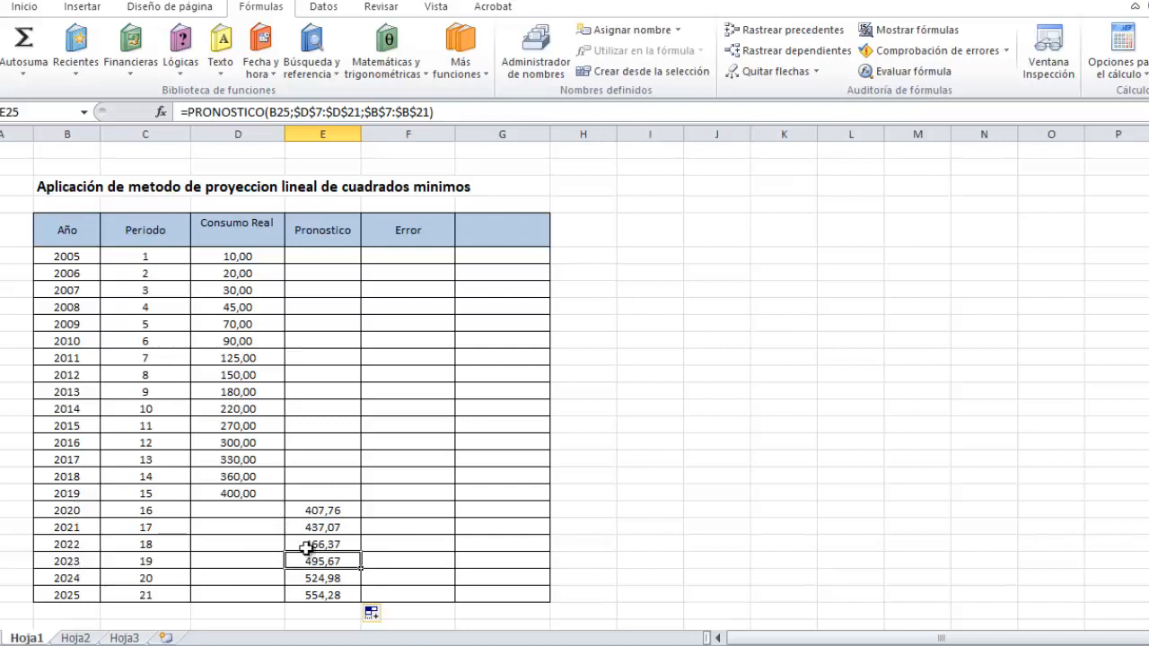
{"action": "left_click", "coordinate": [324, 509]}
{"action": "left_click", "coordinate": [329, 543]}
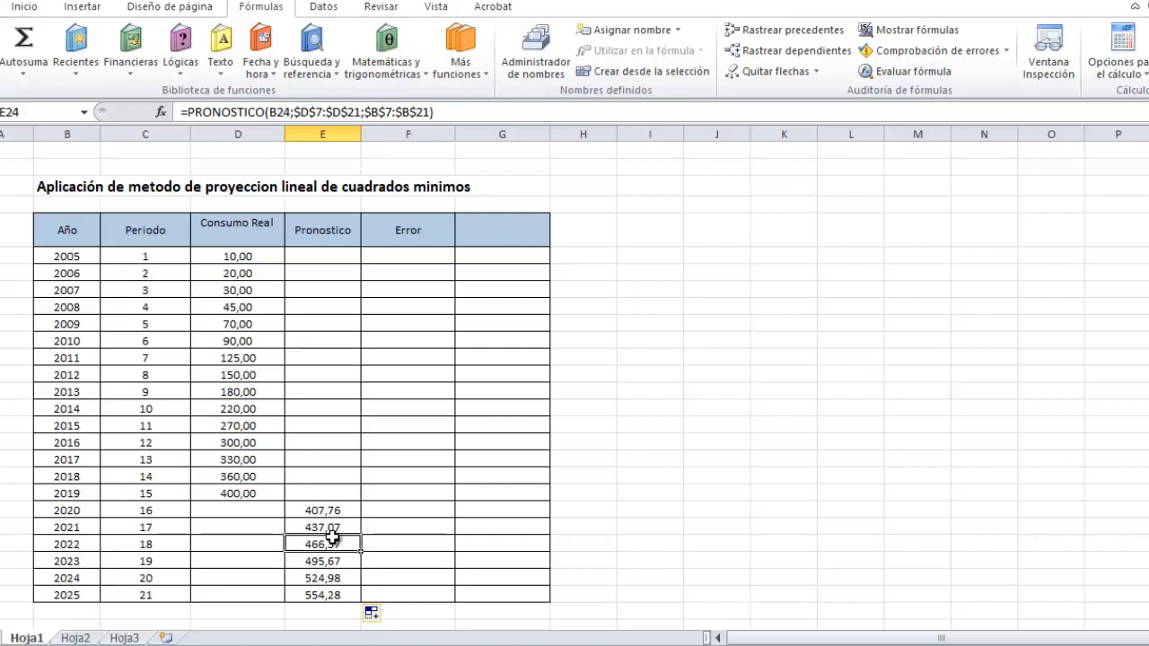
{"action": "double_click", "coordinate": [328, 544]}
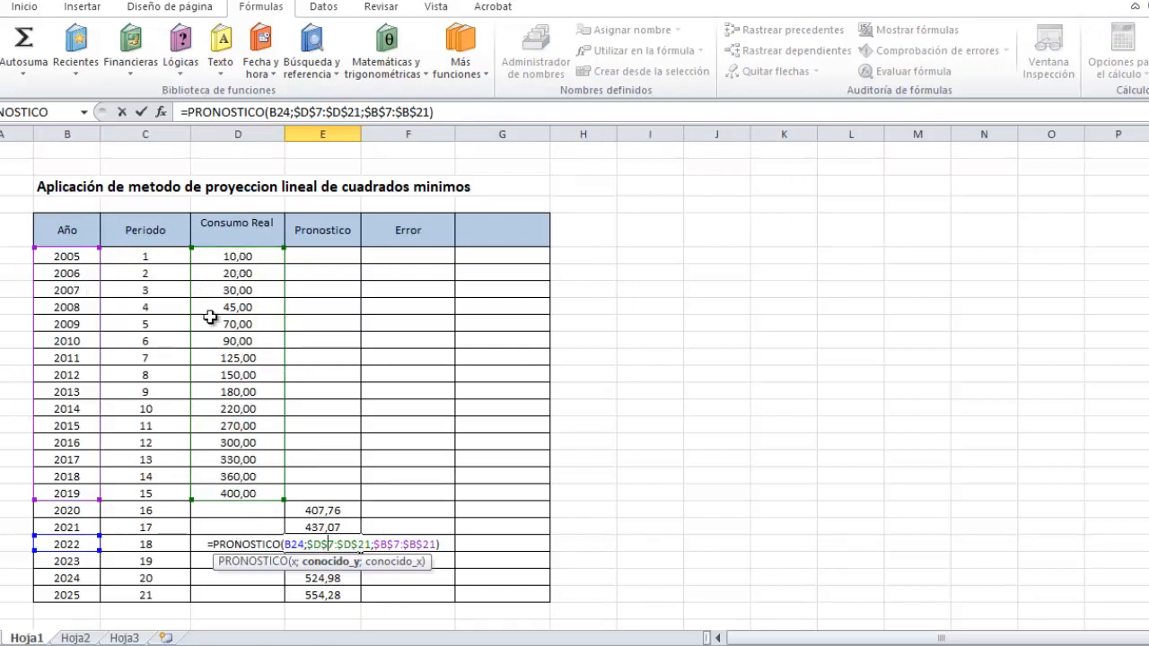
{"action": "key", "text": "Return"}
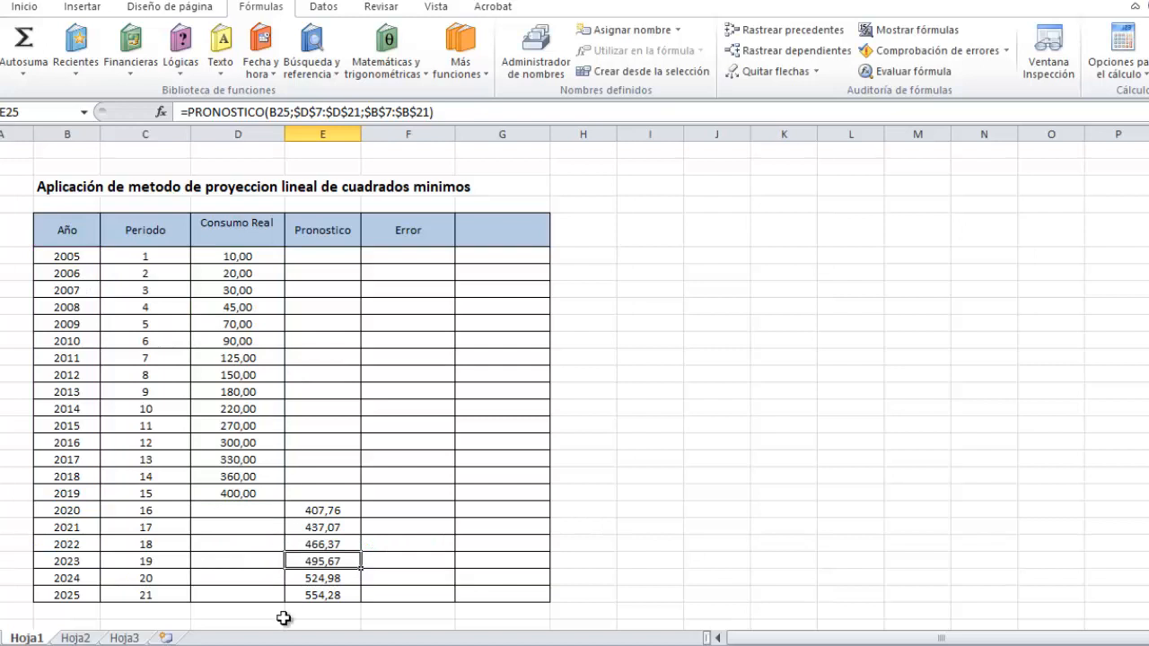
{"action": "left_click", "coordinate": [337, 614]}
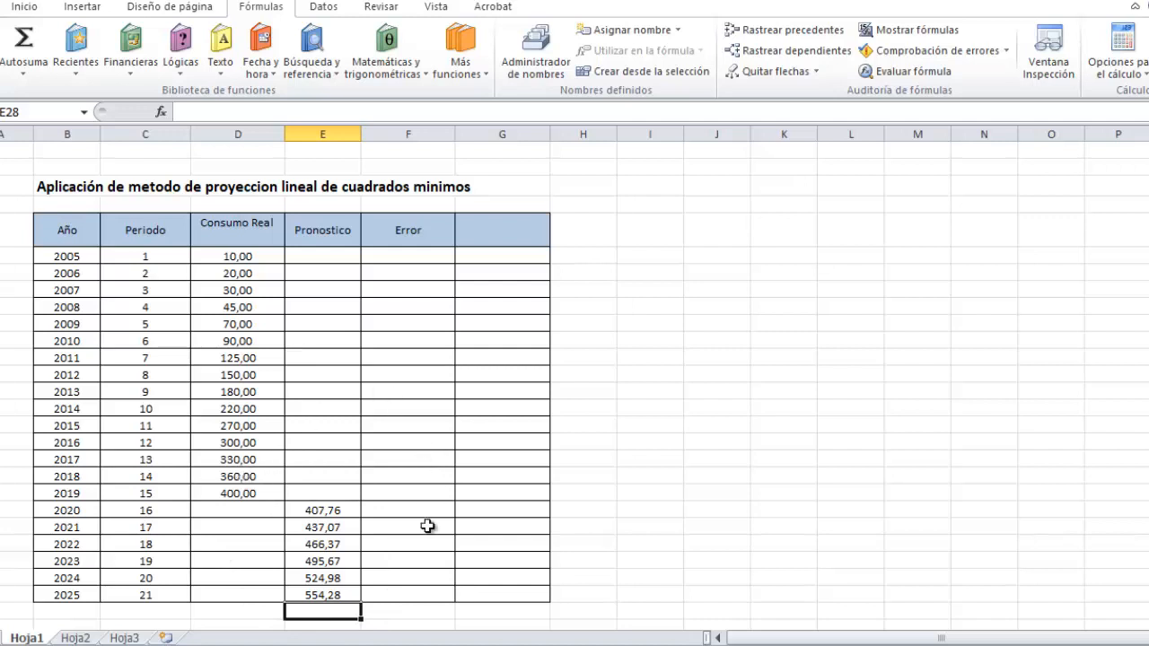
Copy the 2020 forecast formula upward through the Pronostico cells of 2019 back to 2005.
{"action": "left_click", "coordinate": [319, 510]}
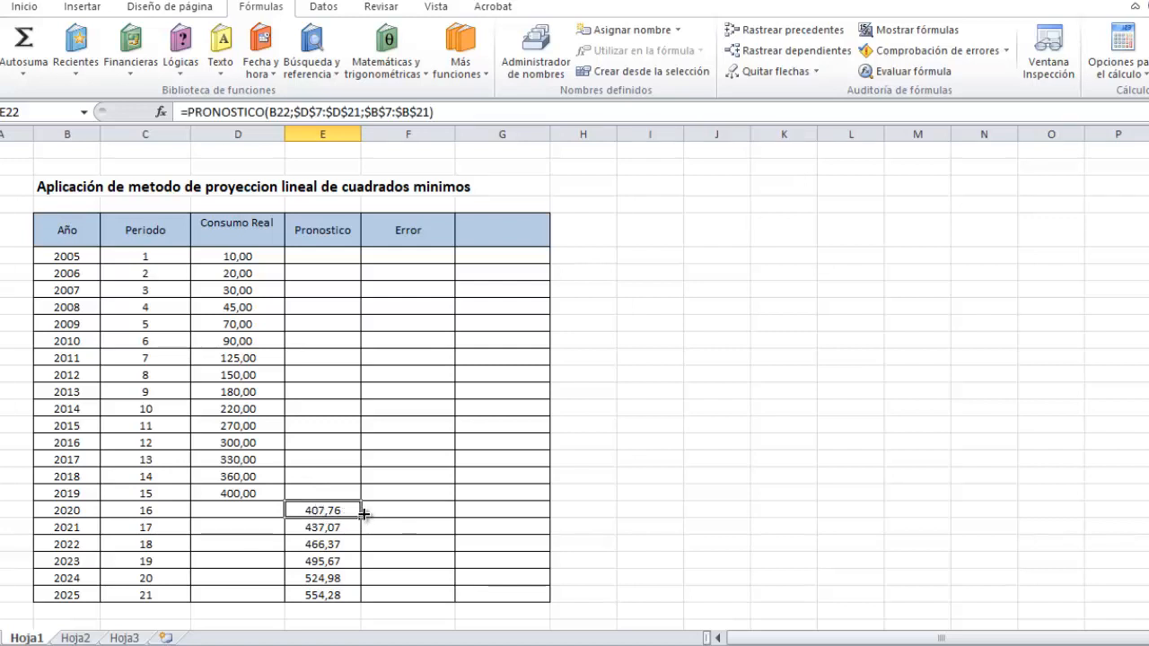
{"action": "left_click_drag", "start_coordinate": [362, 509], "coordinate": [359, 251]}
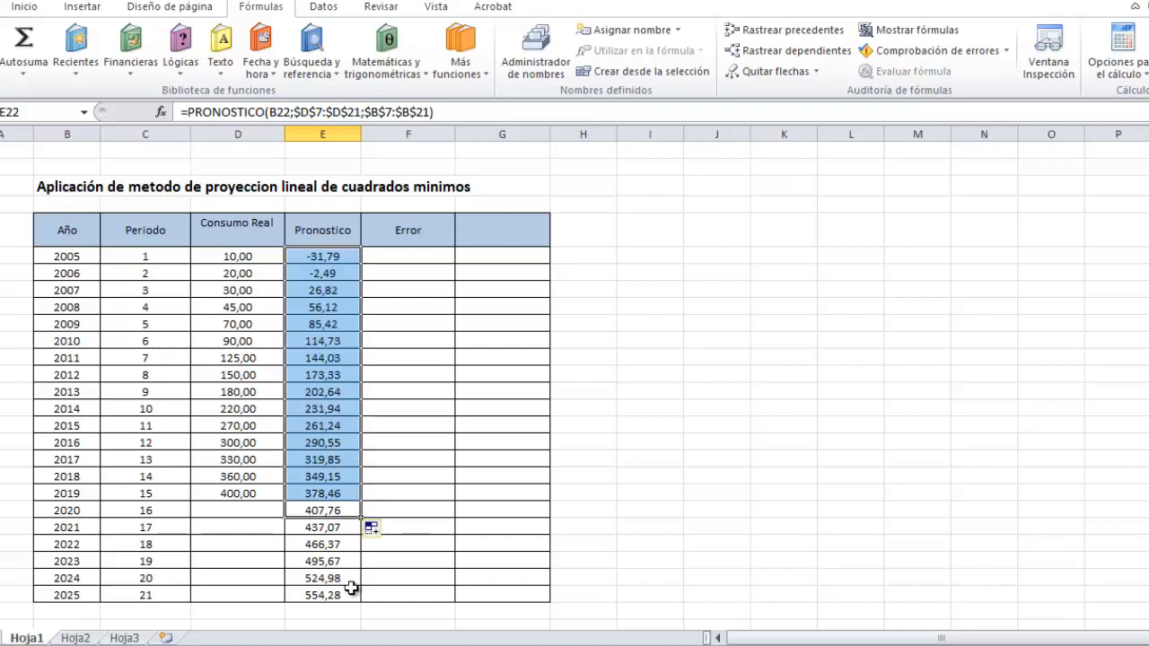
{"action": "left_click", "coordinate": [490, 440]}
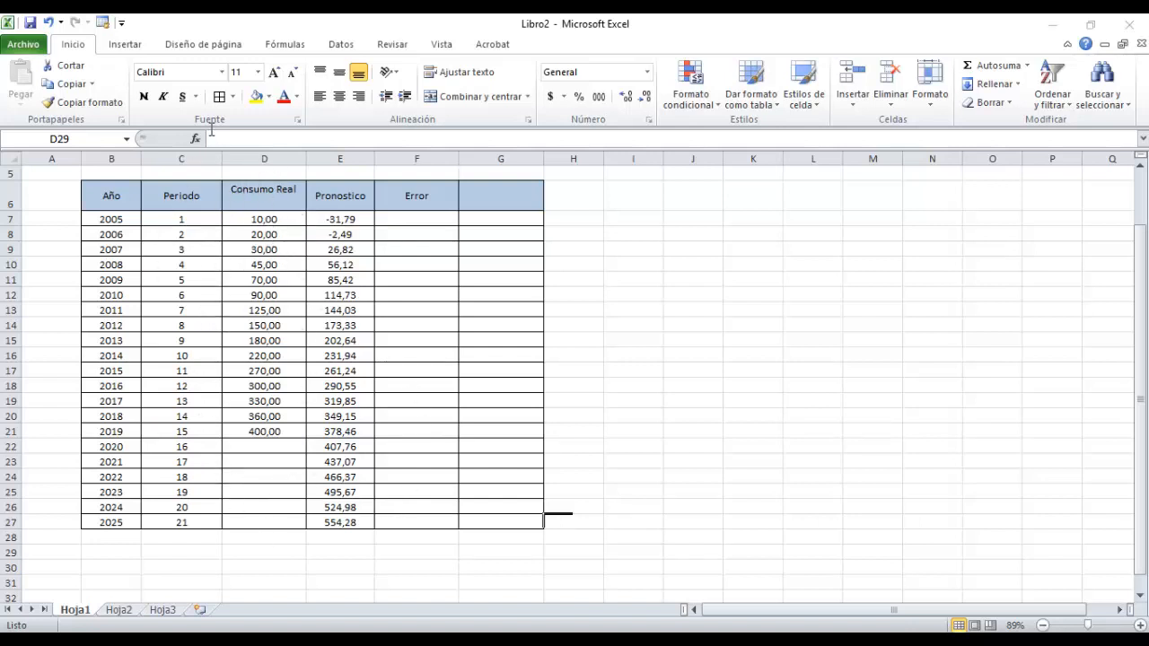
{"action": "left_click", "coordinate": [125, 47]}
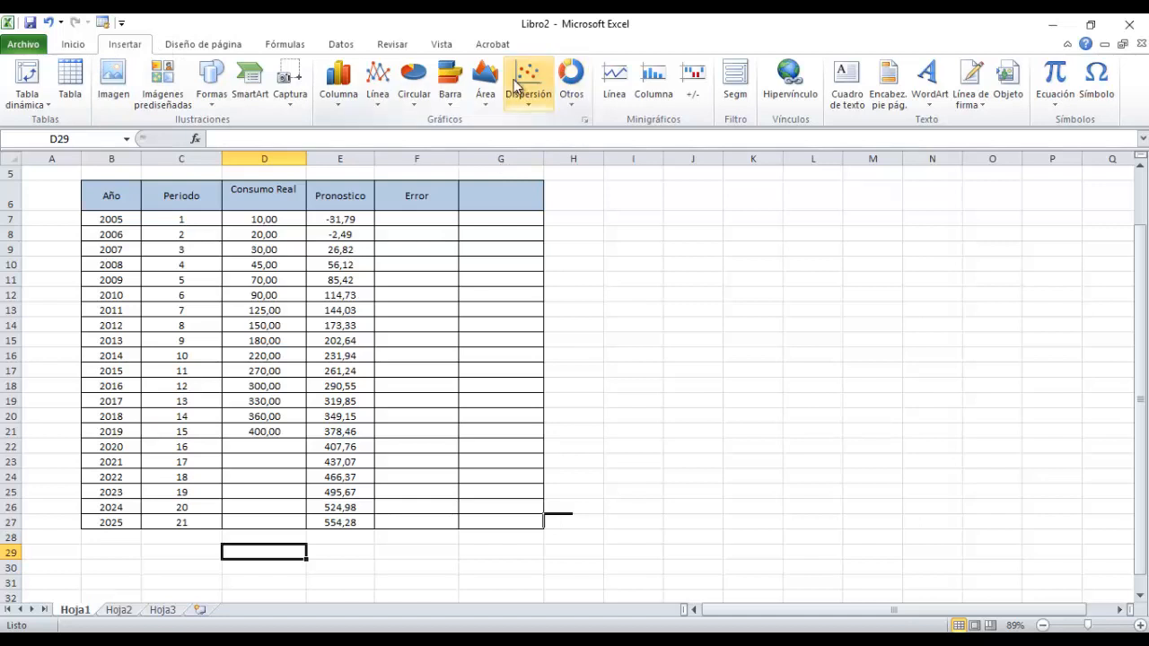
{"action": "left_click", "coordinate": [104, 223]}
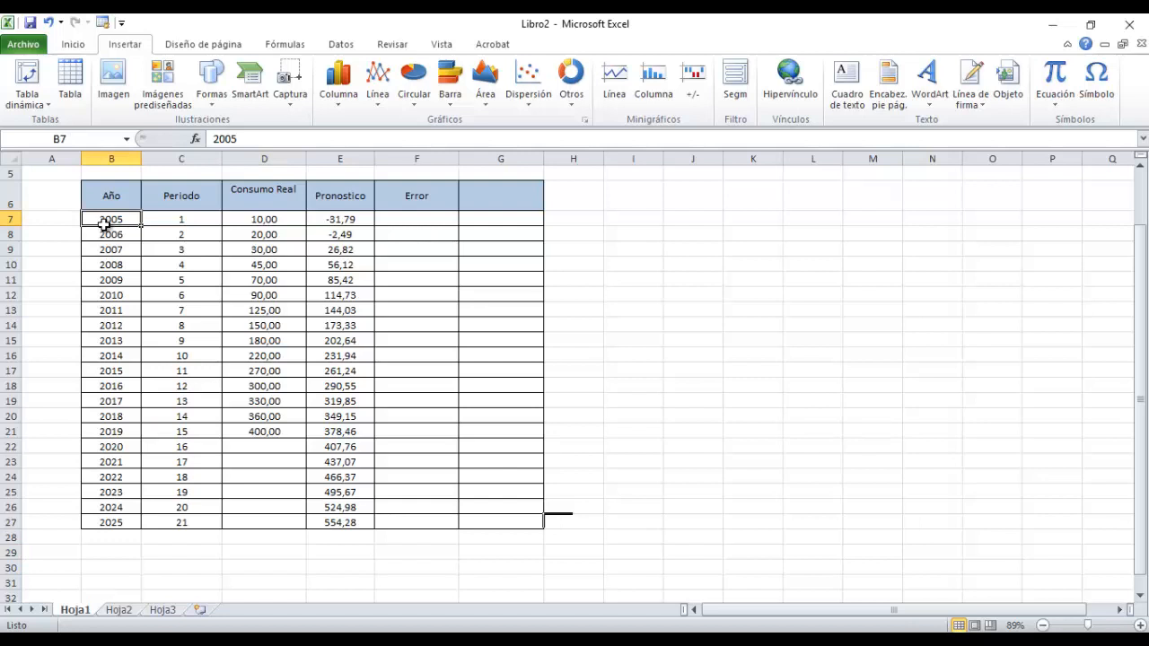
{"action": "left_click_drag", "start_coordinate": [104, 222], "coordinate": [123, 519]}
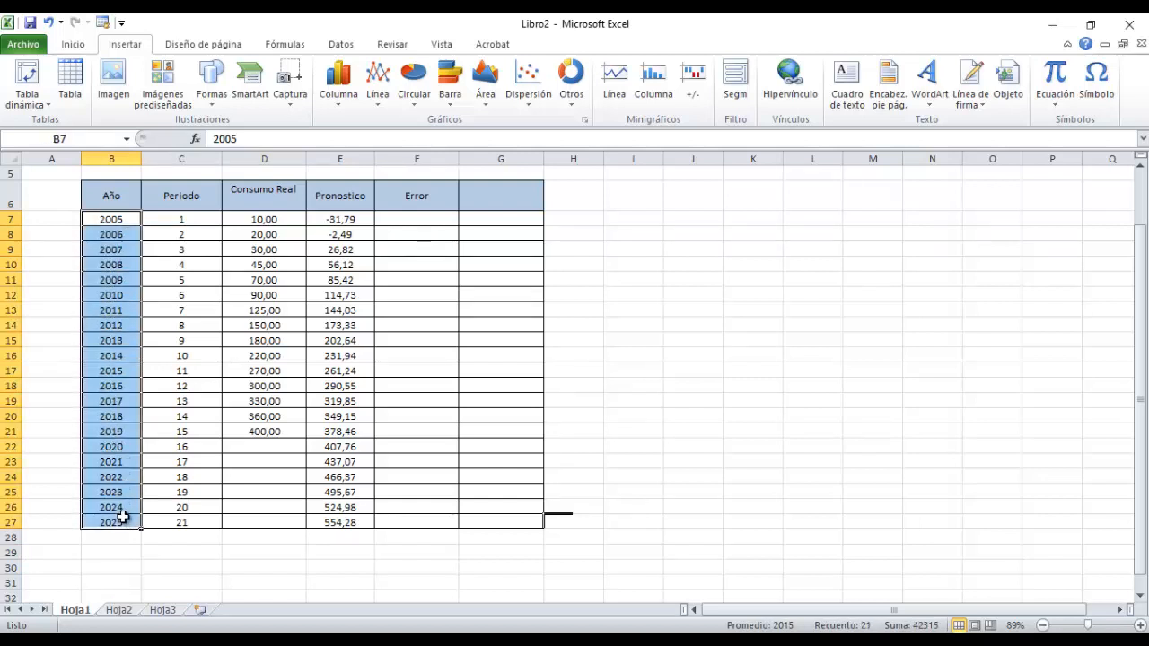
{"action": "left_click", "coordinate": [250, 222], "text": "ctrl"}
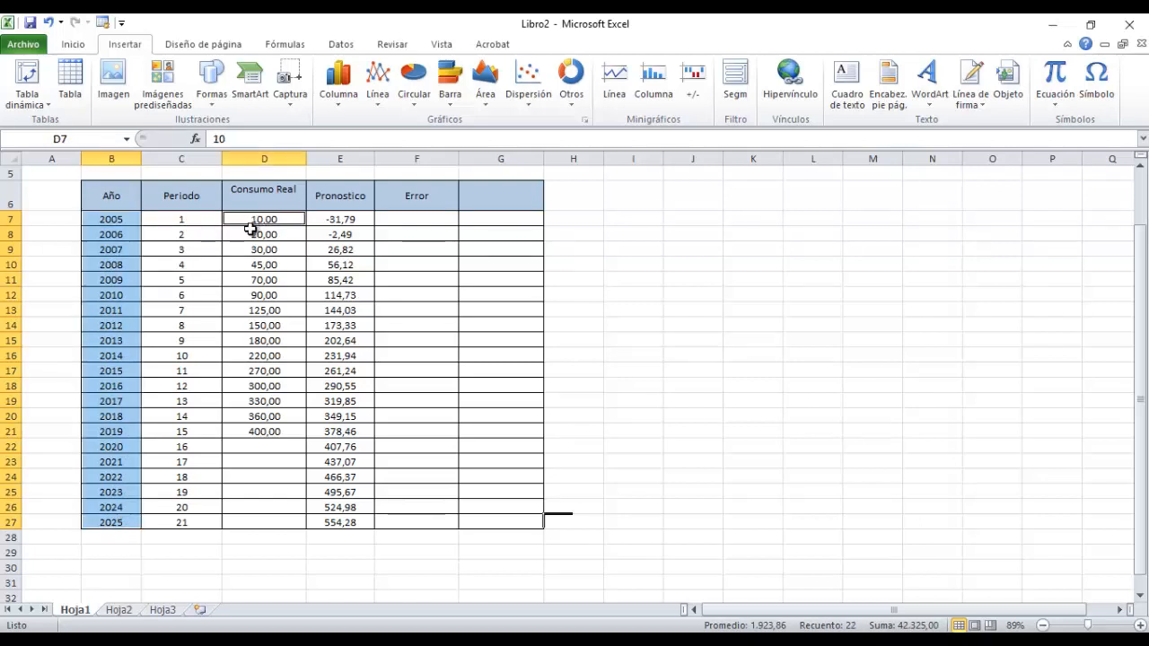
{"action": "left_click_drag", "start_coordinate": [250, 229], "coordinate": [249, 519]}
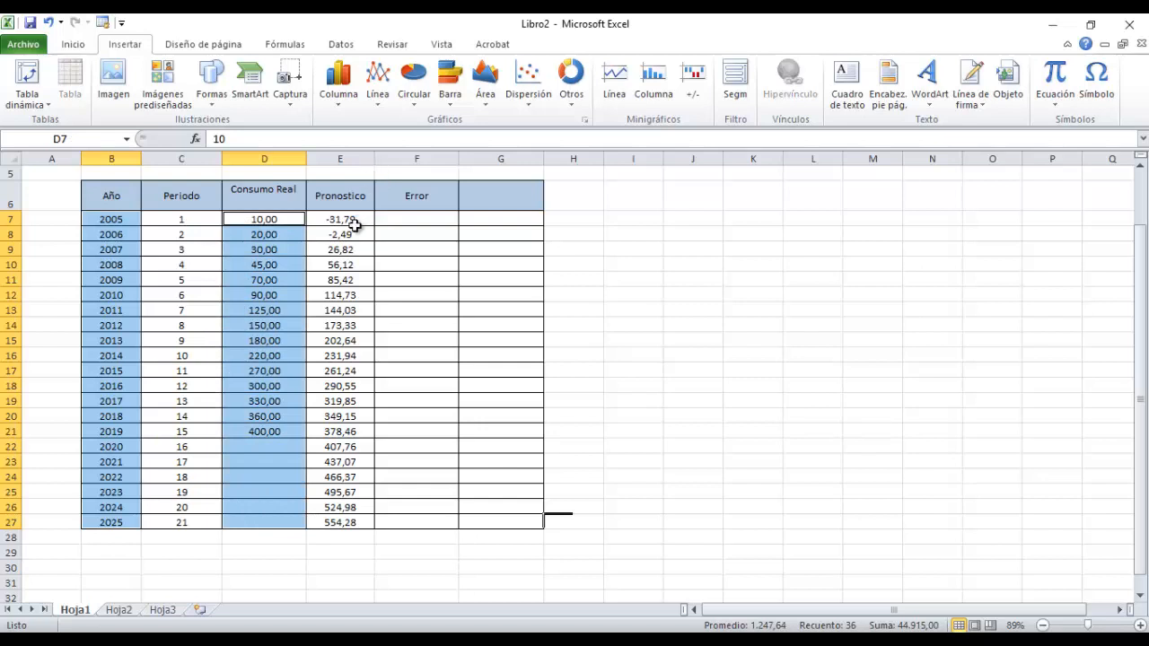
{"action": "left_click_drag", "start_coordinate": [347, 221], "coordinate": [342, 524]}
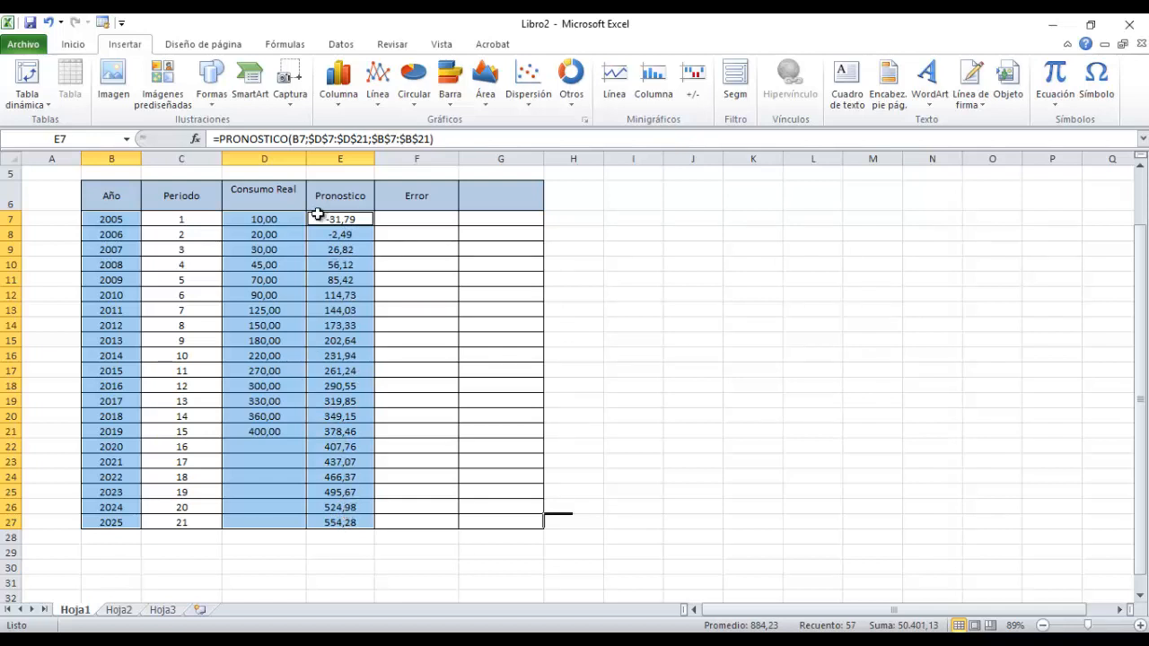
Insert a scatter chart with smooth lines and markers from the Año, Consumo Real and Pronostico columns, including their headers, through 2025.
{"action": "left_click", "coordinate": [108, 195]}
{"action": "left_click_drag", "start_coordinate": [107, 195], "coordinate": [126, 521]}
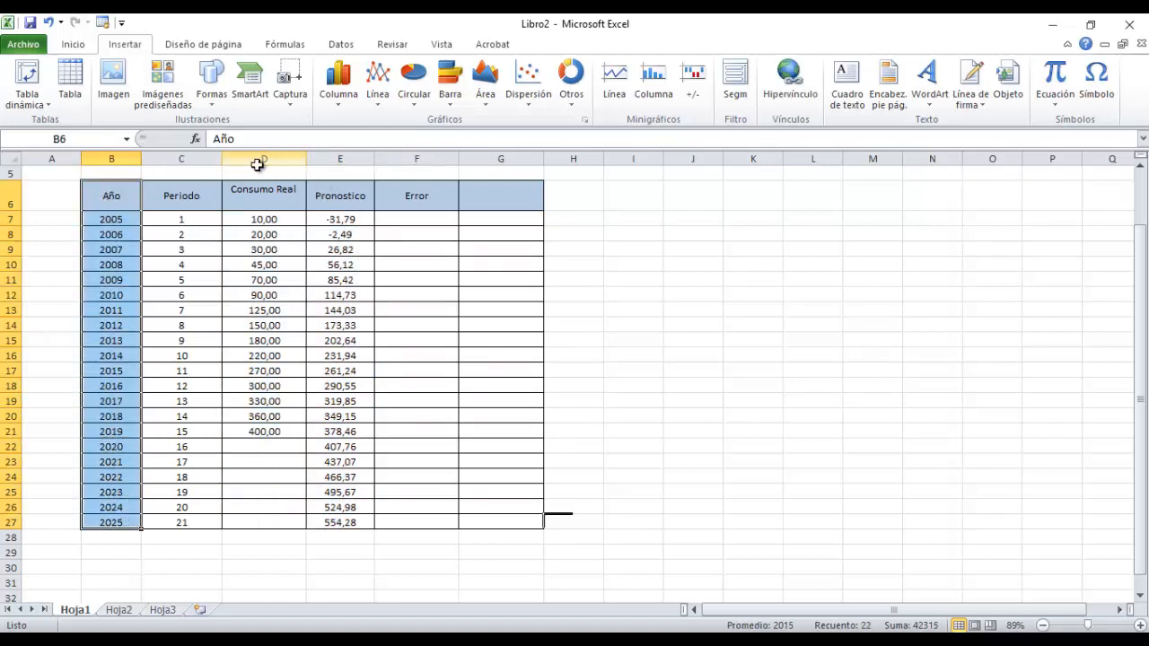
{"action": "left_click", "coordinate": [273, 208], "text": "ctrl"}
{"action": "left_click_drag", "start_coordinate": [273, 208], "coordinate": [329, 519]}
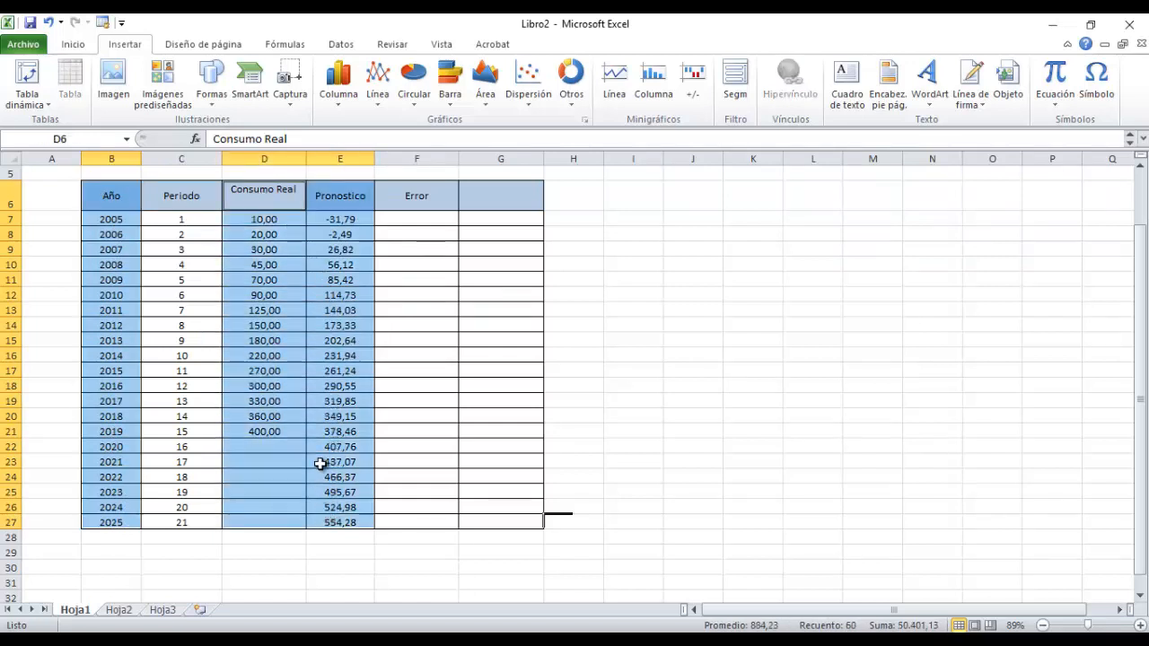
{"action": "left_click", "coordinate": [529, 82]}
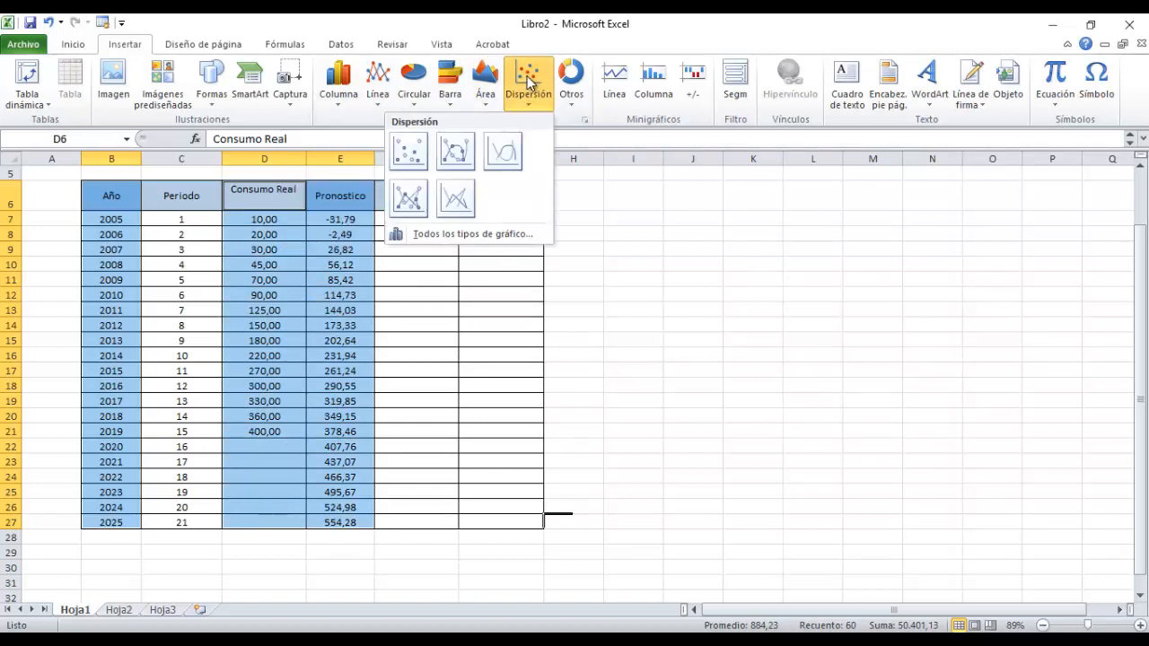
{"action": "left_click", "coordinate": [456, 155]}
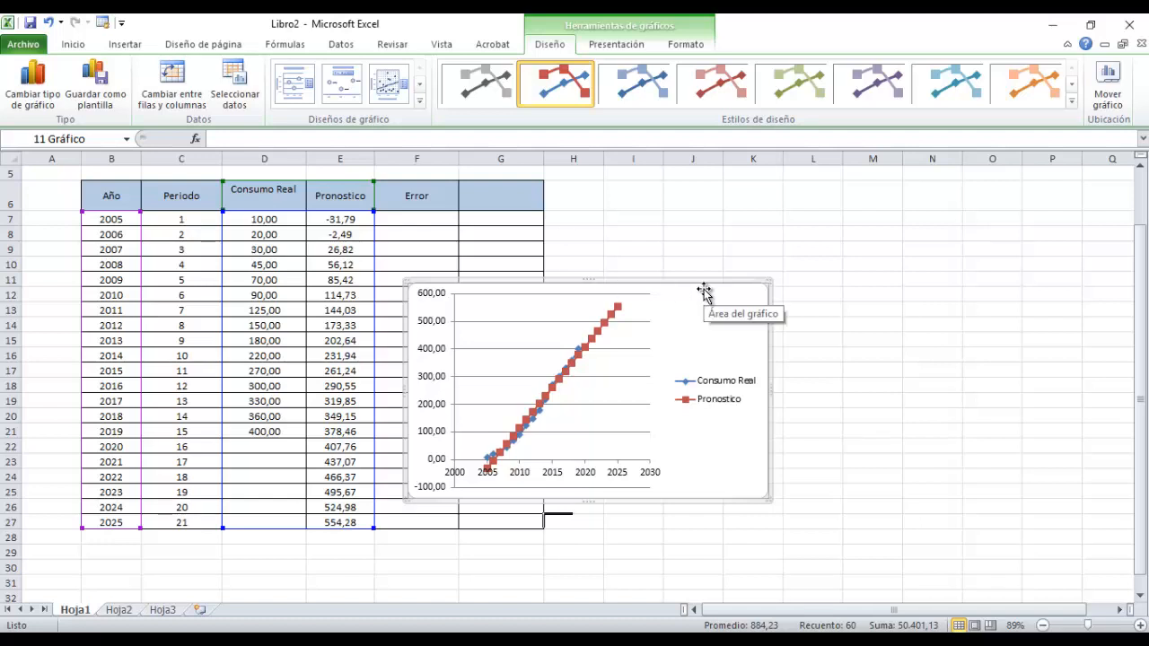
Move the scatter chart to the empty area beside the table, enlarge it to about column O, row 25, and deselect it.
{"action": "left_click_drag", "start_coordinate": [709, 269], "coordinate": [880, 186]}
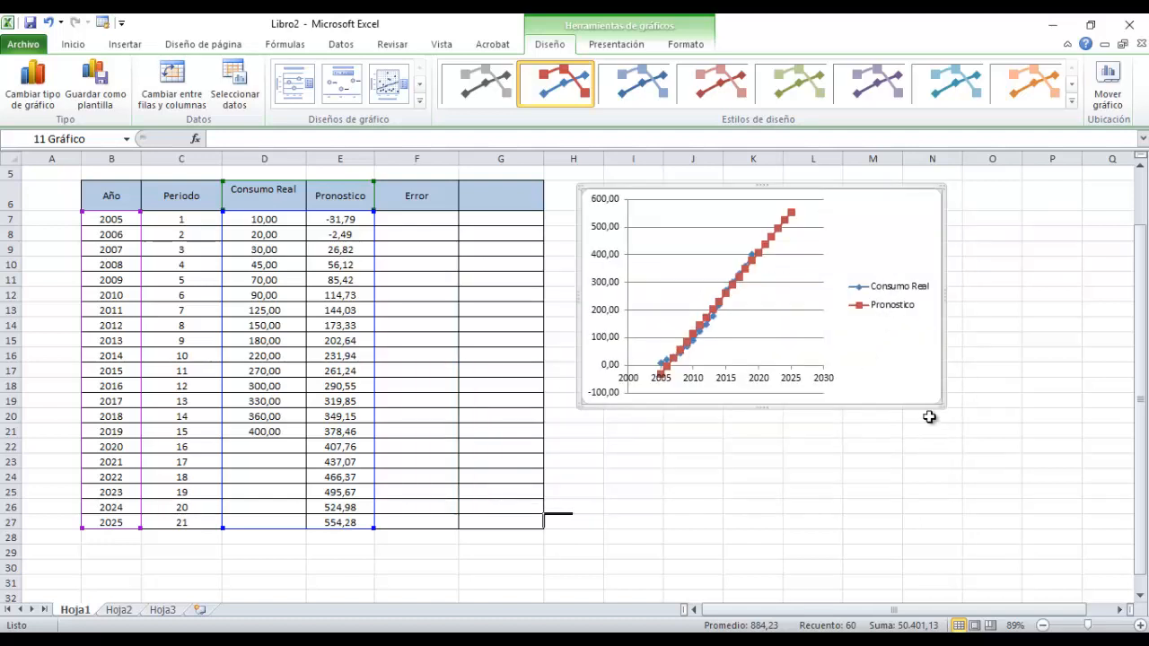
{"action": "left_click_drag", "start_coordinate": [939, 403], "coordinate": [1067, 503]}
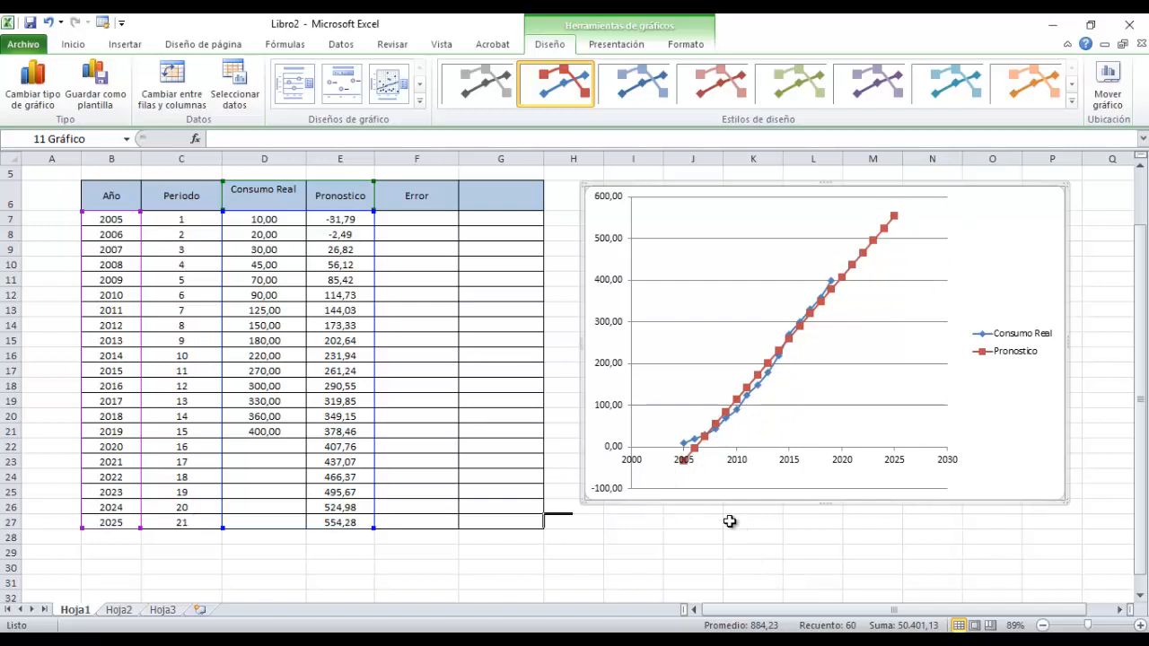
{"action": "left_click", "coordinate": [691, 521]}
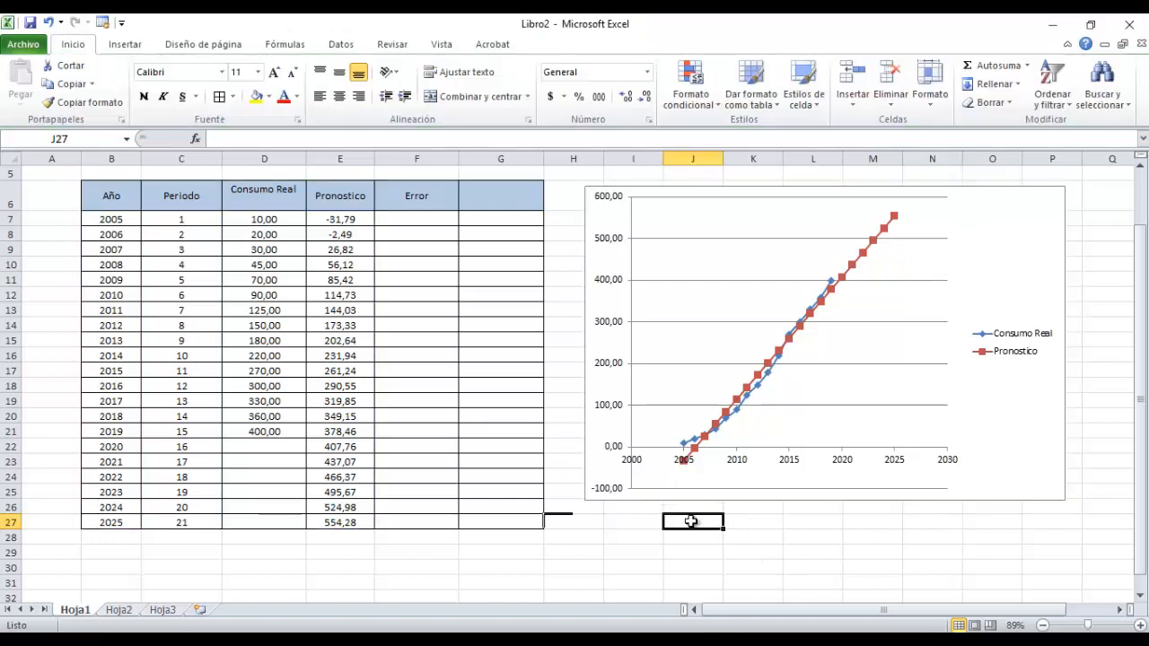
Calculate the 2005 error in F7 as real consumption minus forecast with =D7-E7.
{"action": "left_click", "coordinate": [404, 216]}
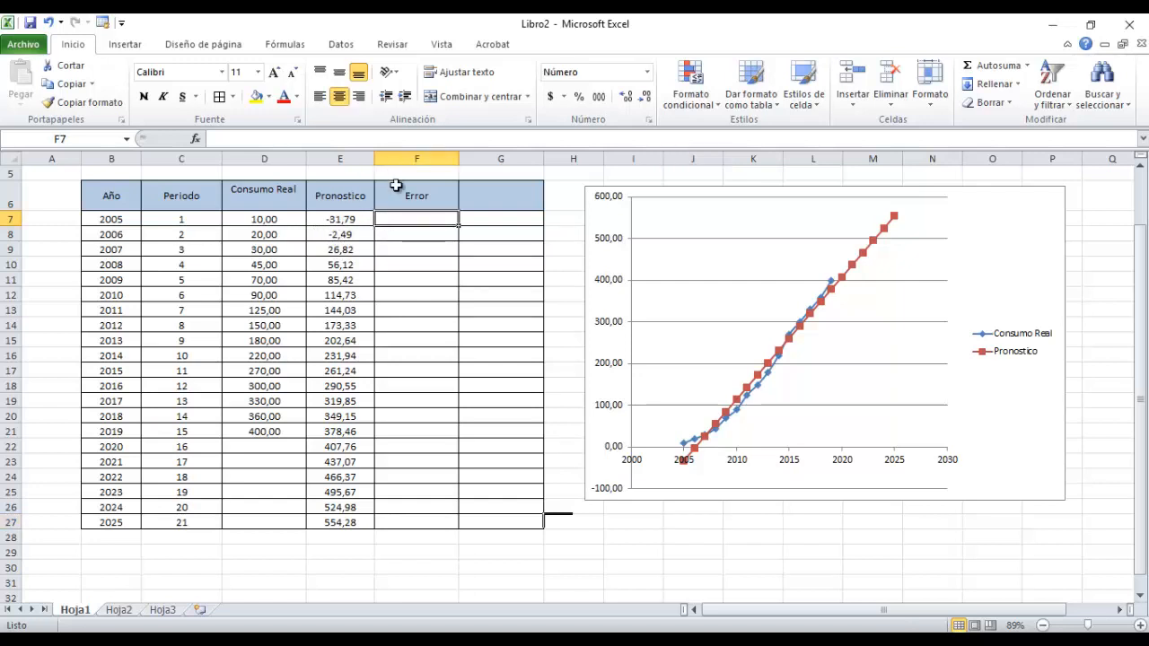
{"action": "type", "text": "="}
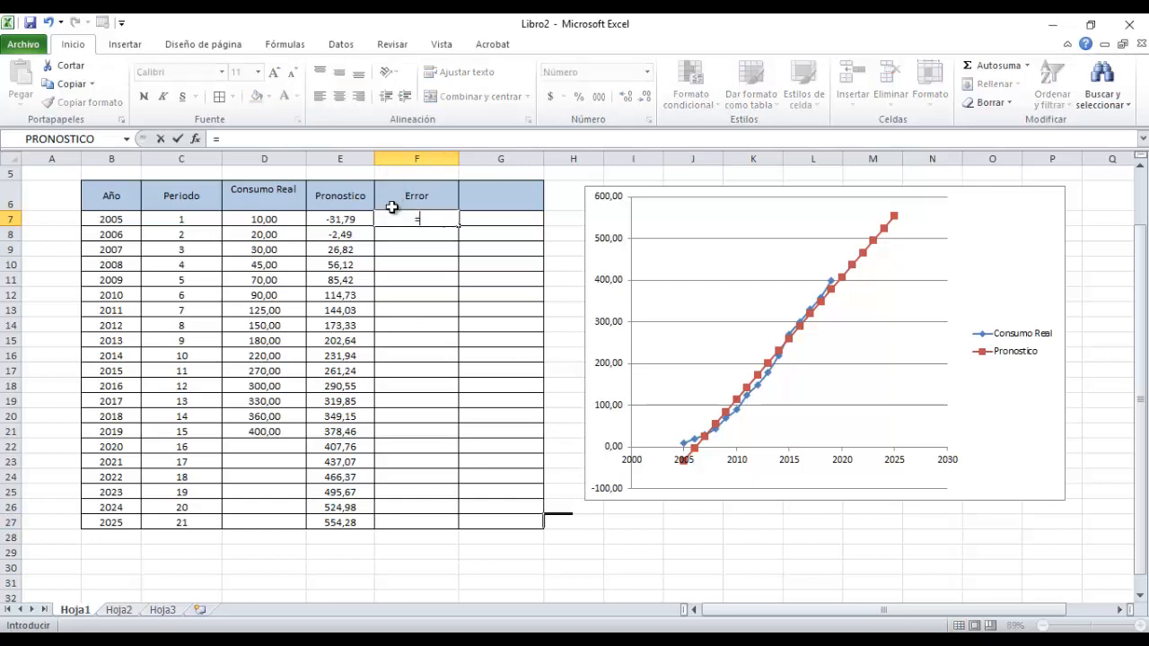
{"action": "left_click", "coordinate": [266, 222]}
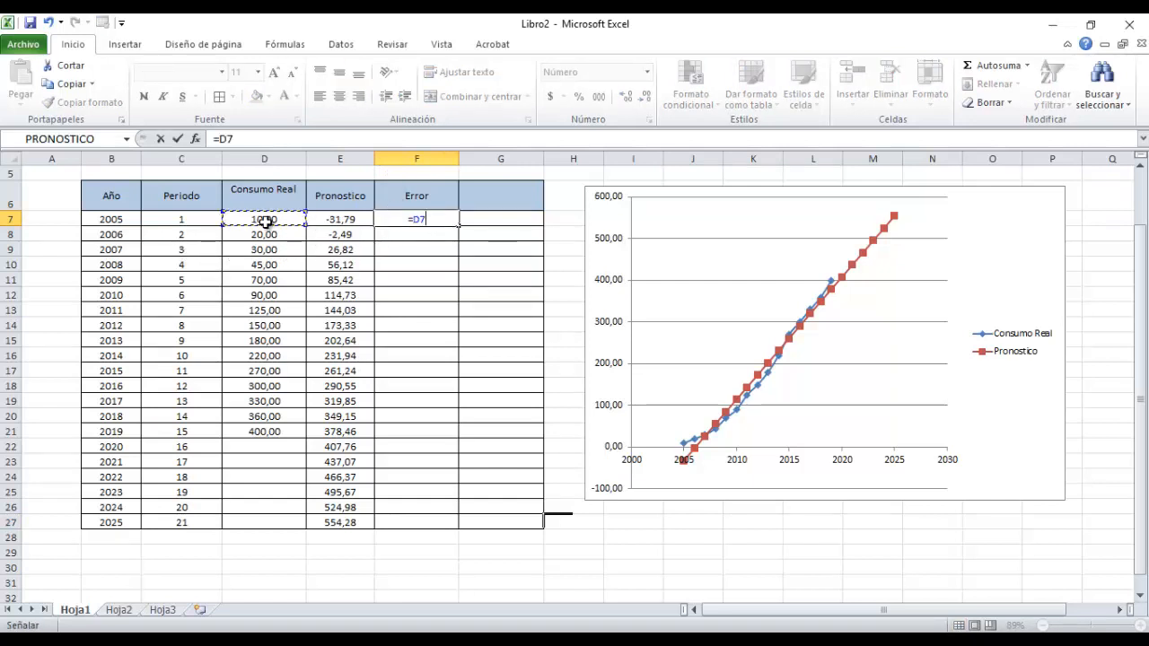
{"action": "type", "text": "-"}
{"action": "left_click", "coordinate": [325, 222]}
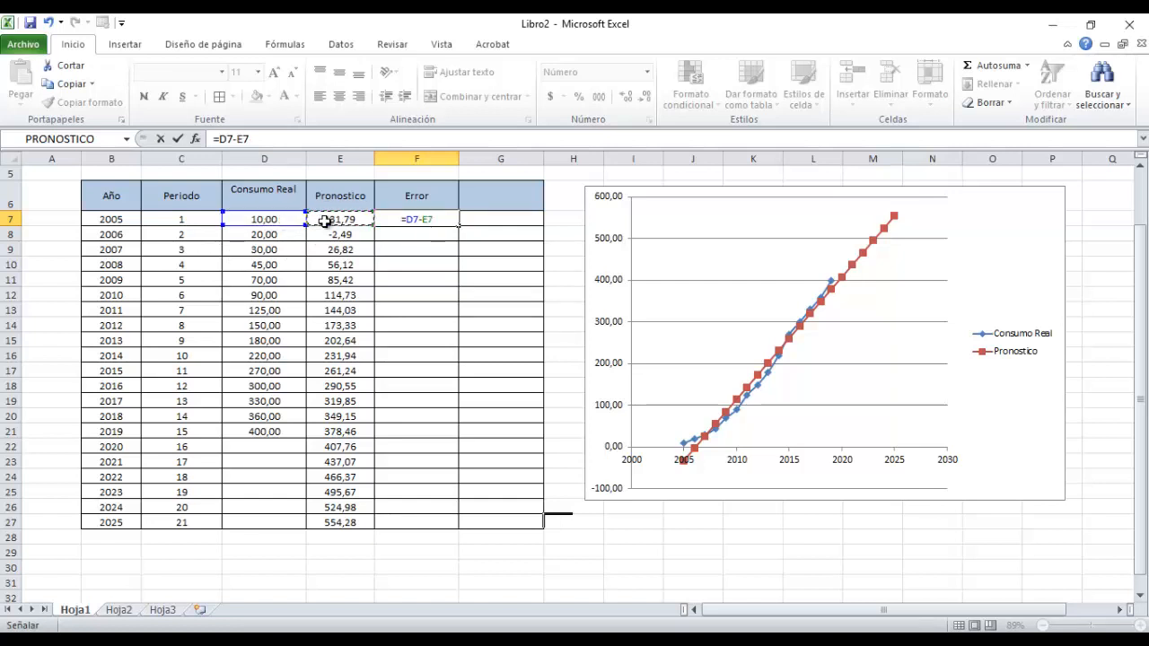
{"action": "key", "text": "Return"}
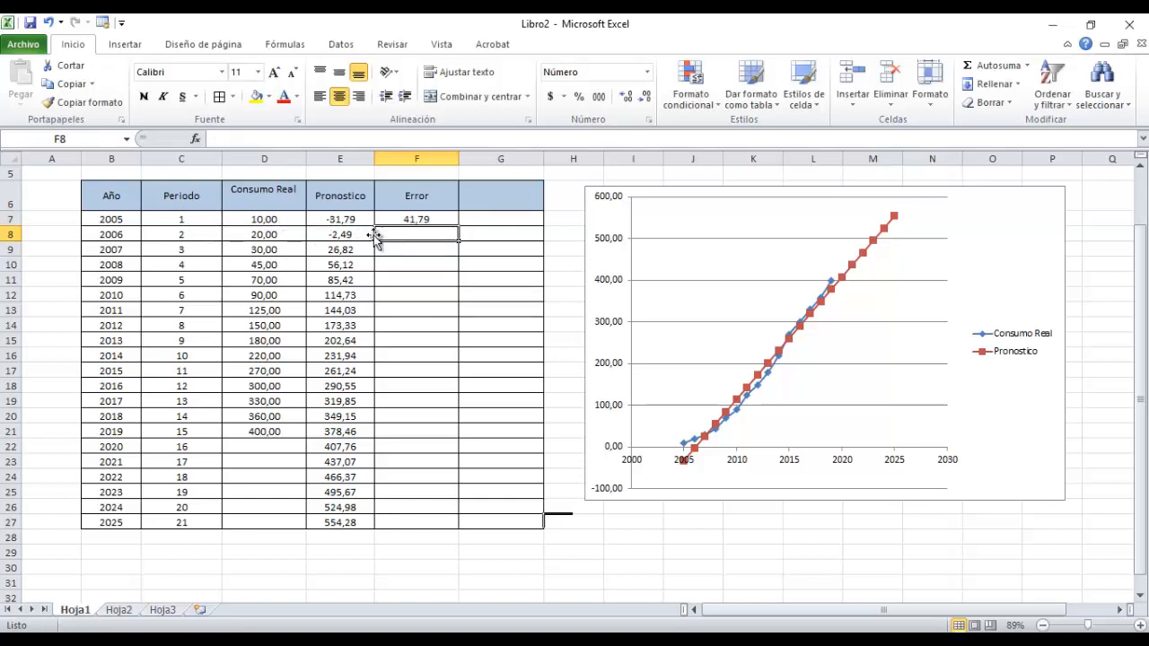
Copy the 2005 error formula down the Error column through 2019, F7 to F21, and deselect the range.
{"action": "left_click", "coordinate": [427, 219]}
{"action": "left_click_drag", "start_coordinate": [460, 224], "coordinate": [431, 439]}
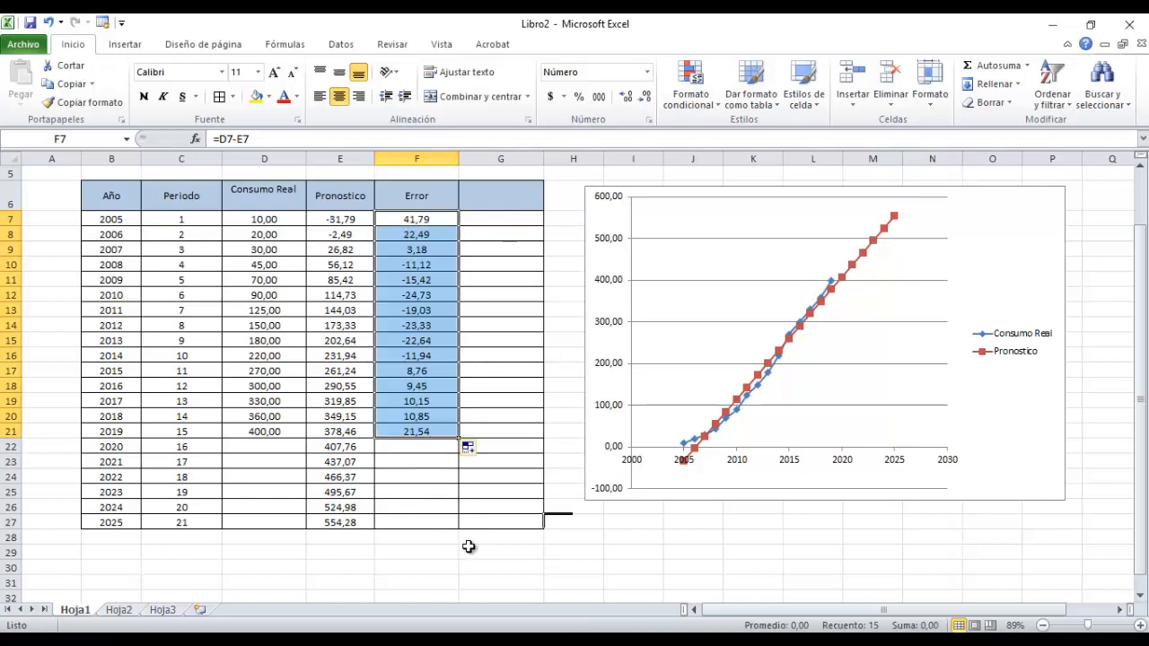
{"action": "left_click", "coordinate": [502, 509]}
Add the header Error Absoluto in G6, beside the Error column.
{"action": "left_click", "coordinate": [499, 192]}
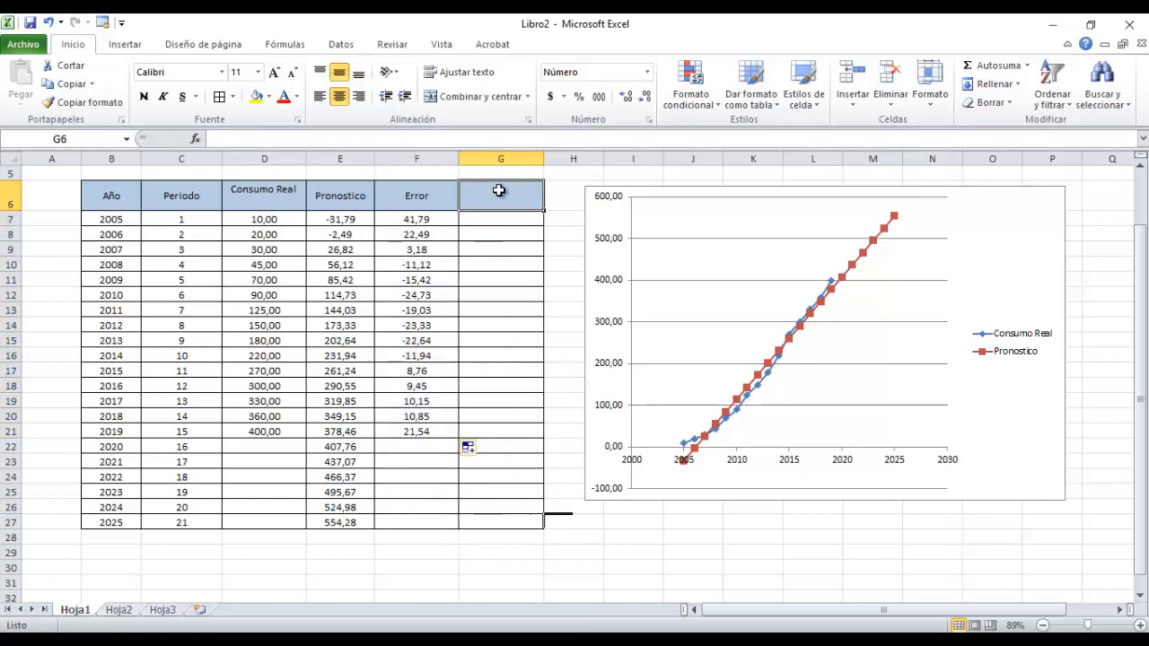
{"action": "type", "text": "A"}
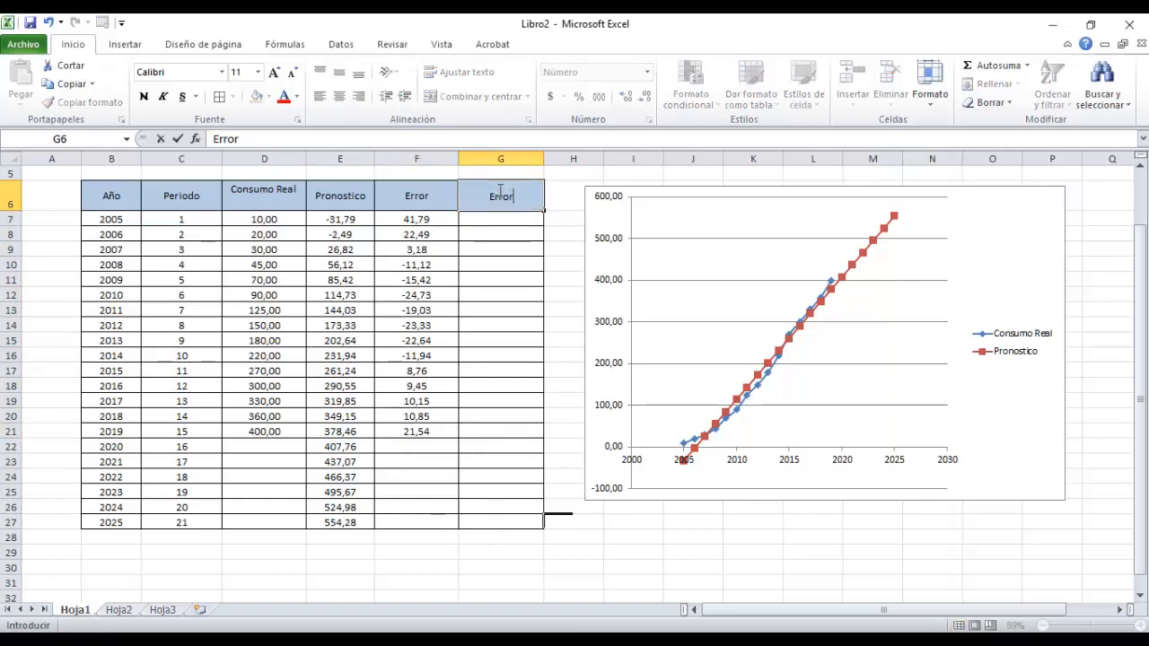
{"action": "type", "text": "bsoluto"}
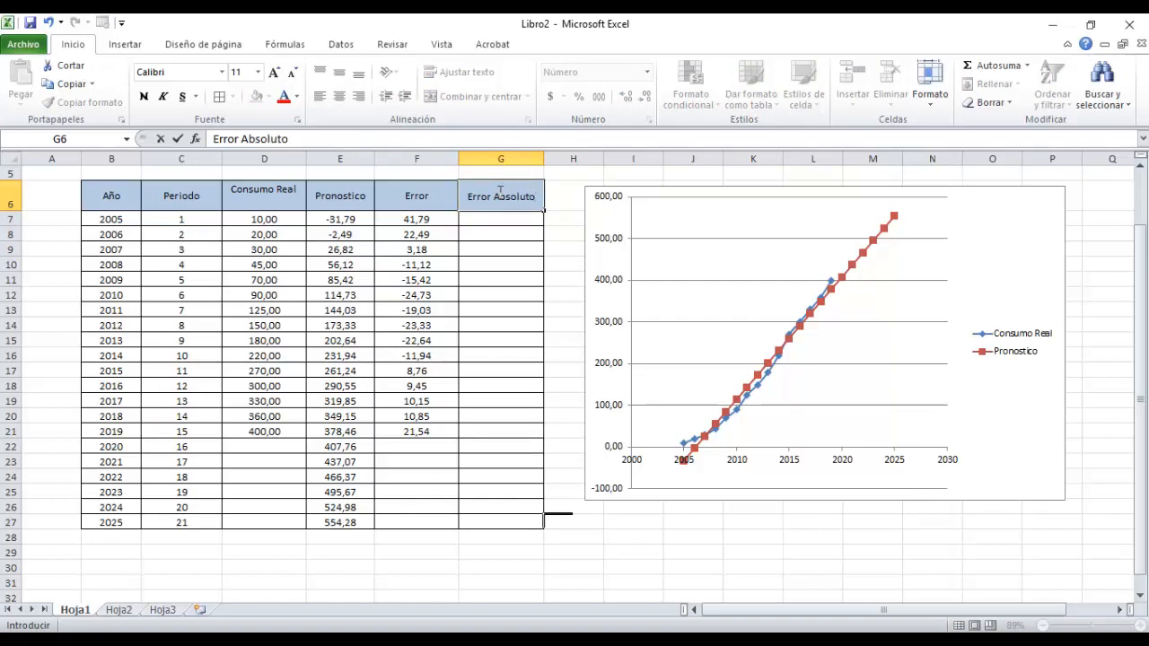
{"action": "key", "text": "Return"}
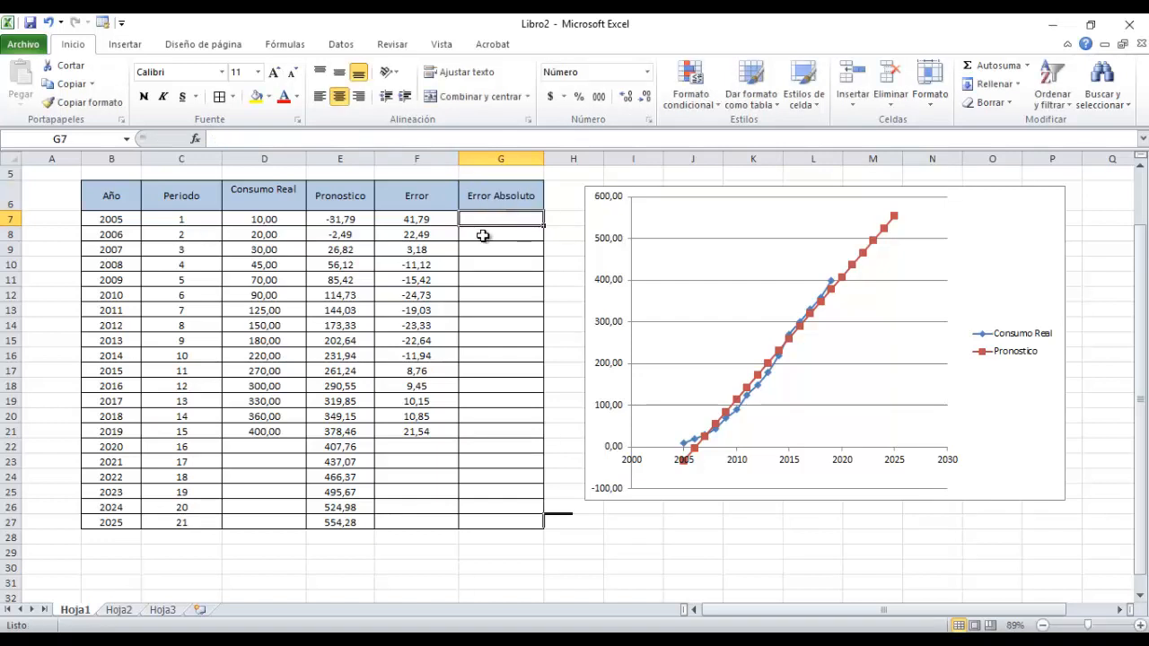
Calculate the 2005 absolute error in G7 with =ABS(D7-E7) and copy the formula down through 2019 in G21.
{"action": "type", "text": "=D7"}
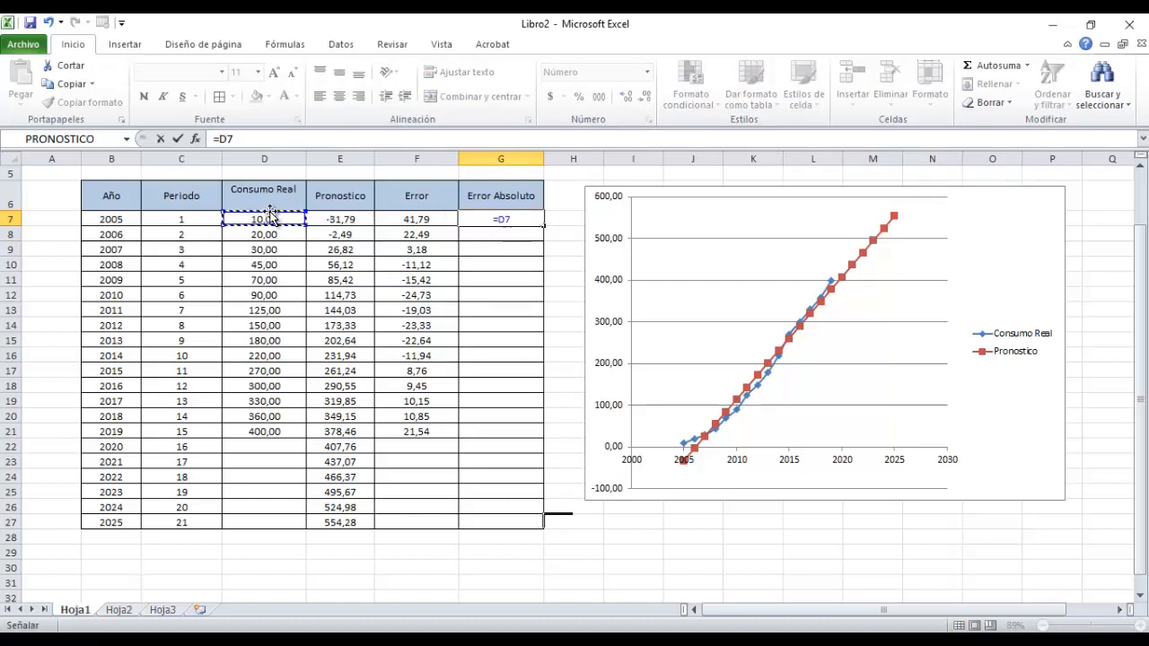
{"action": "type", "text": "-"}
{"action": "left_click", "coordinate": [344, 219]}
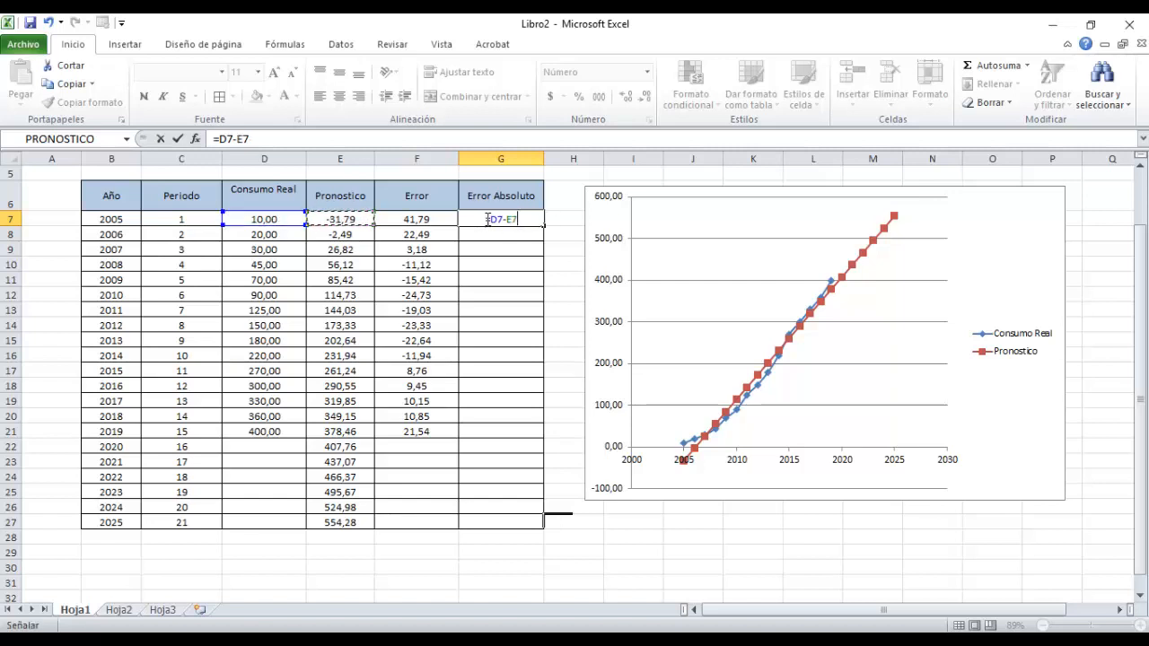
{"action": "left_click", "coordinate": [487, 220]}
{"action": "type", "text": ")"}
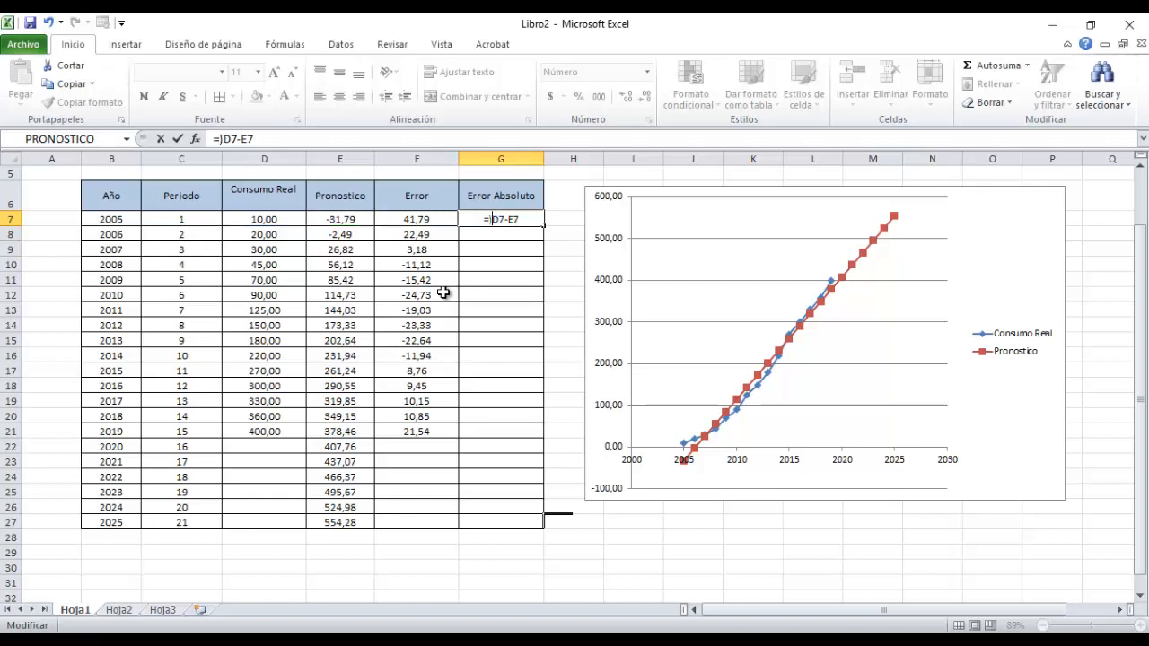
{"action": "key", "text": "BackSpace"}
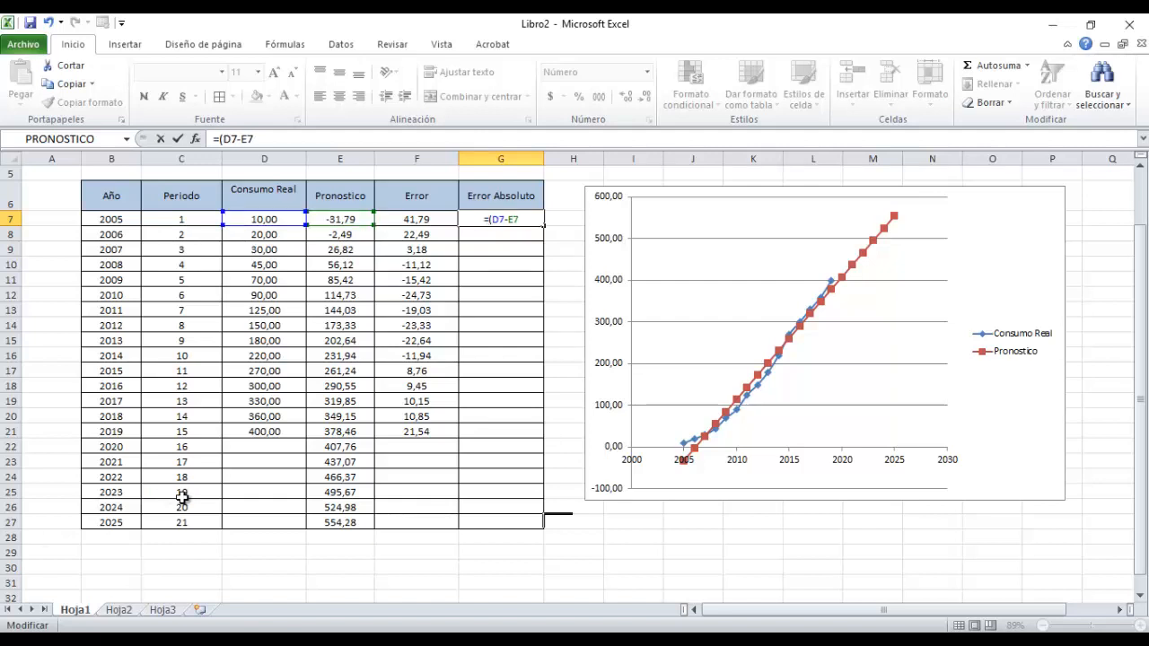
{"action": "type", "text": "Abs"}
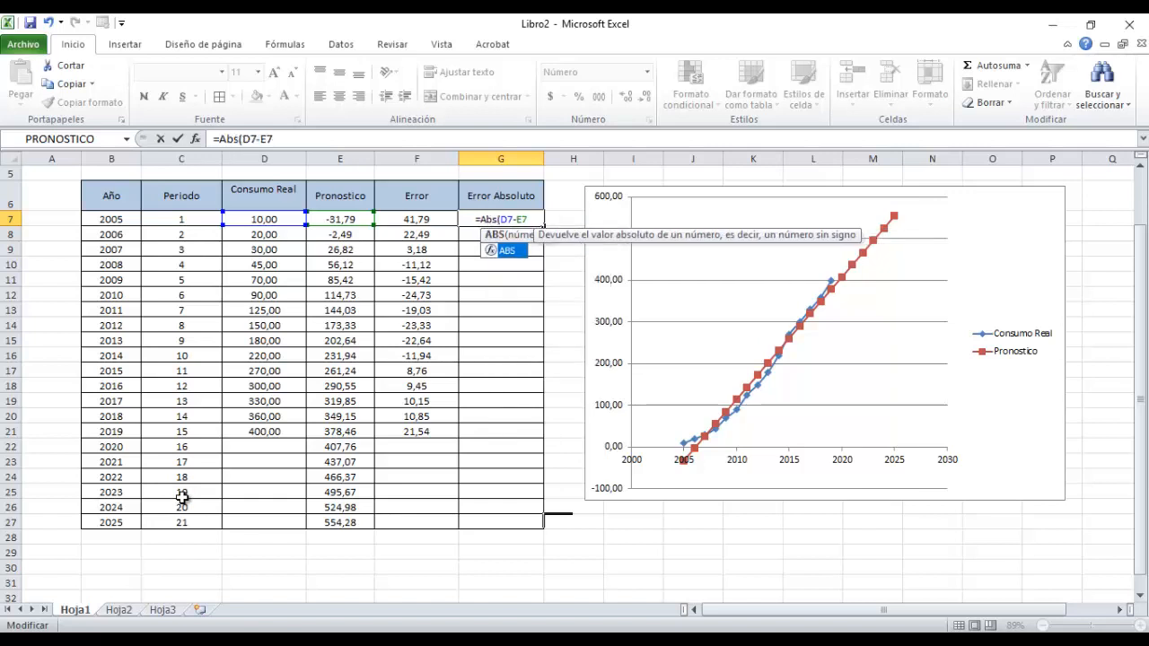
{"action": "key", "text": "Right"}
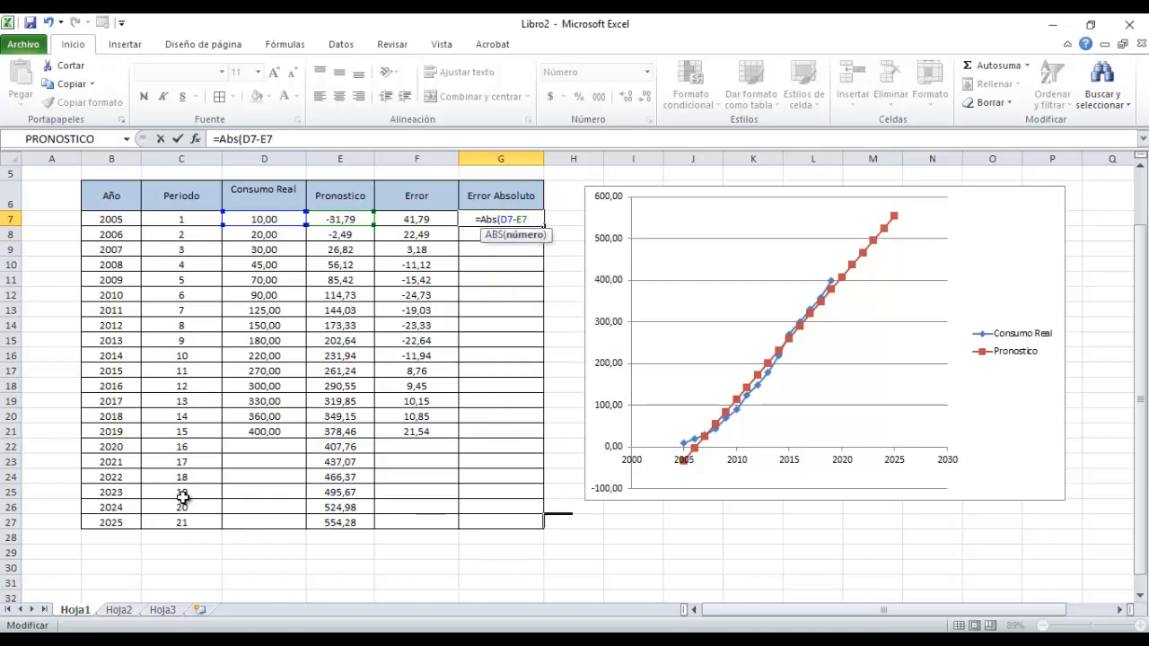
{"action": "type", "text": "="}
{"action": "key", "text": "BackSpace"}
{"action": "type", "text": ")"}
{"action": "key", "text": "Return"}
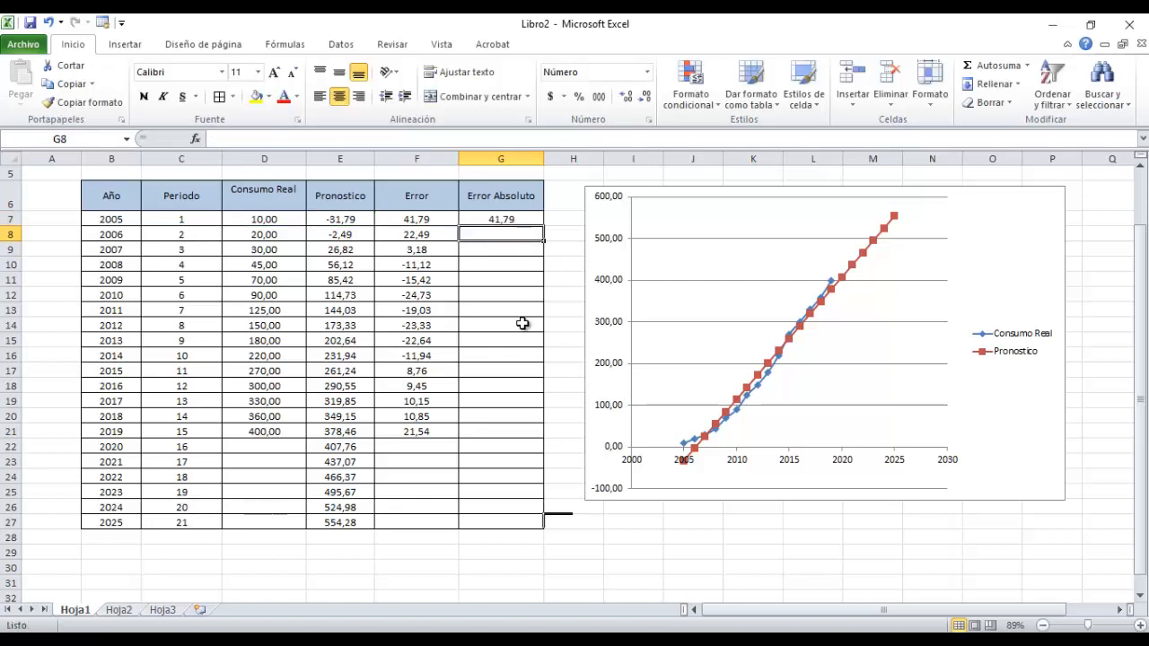
{"action": "left_click", "coordinate": [518, 218]}
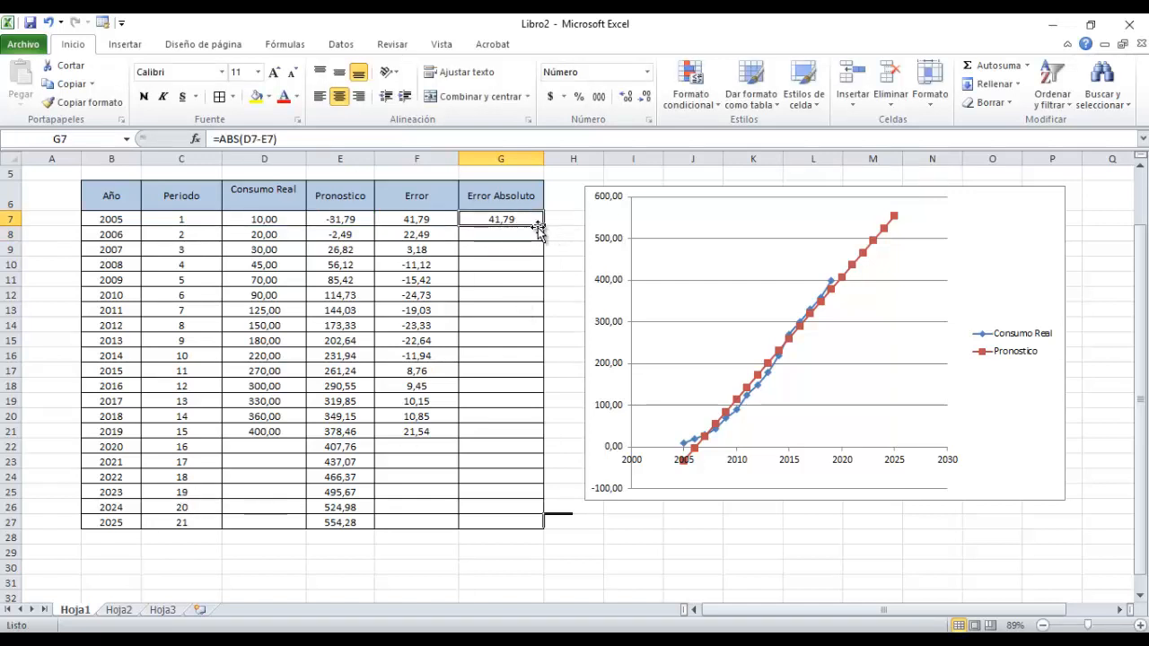
{"action": "left_click_drag", "start_coordinate": [547, 236], "coordinate": [539, 435]}
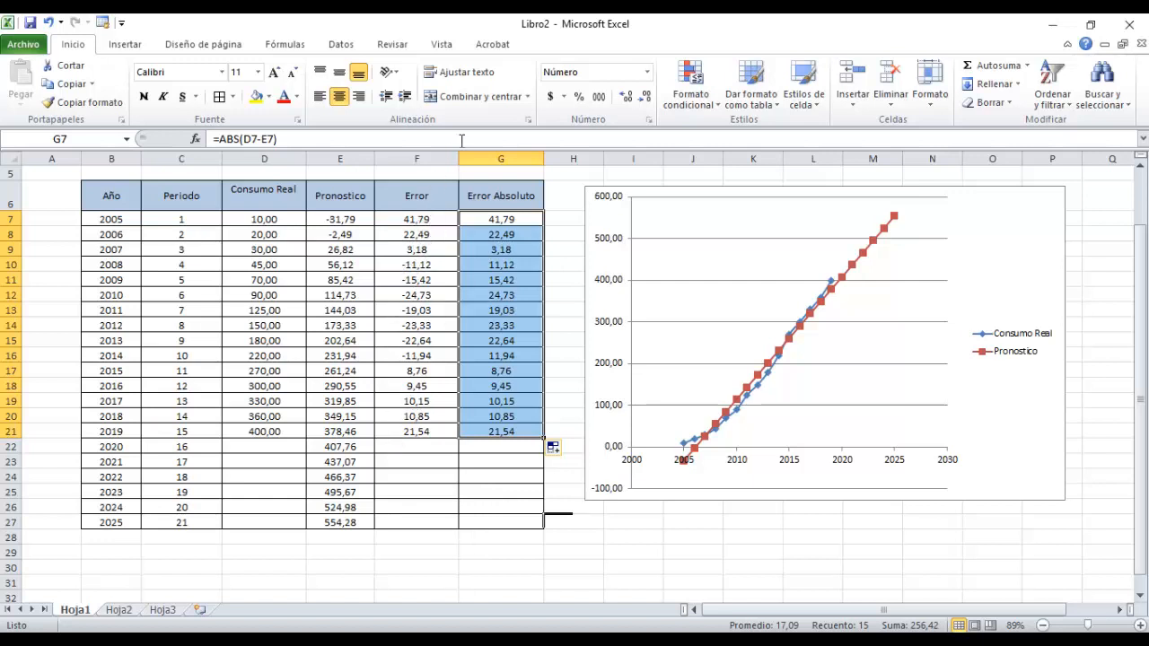
Label F29 as EPP below the table and sum the errors in G29 with =SUMA(F7:F21).
{"action": "scroll", "coordinate": [485, 300], "scroll_direction": "down", "scroll_amount": 2}
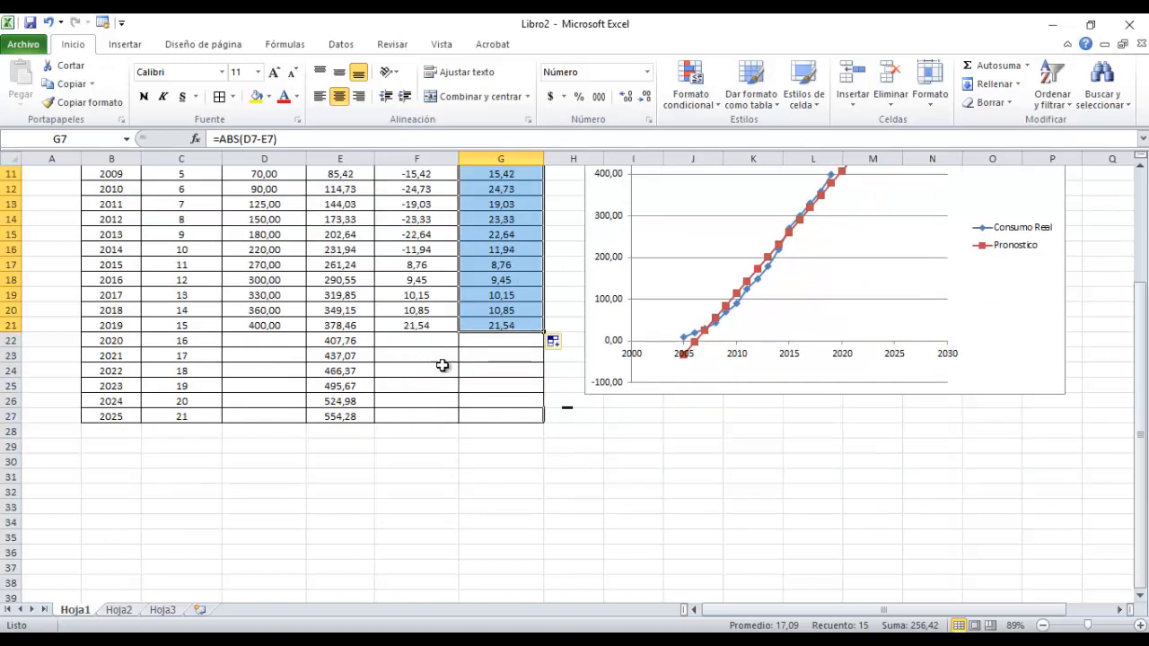
{"action": "left_click", "coordinate": [425, 449]}
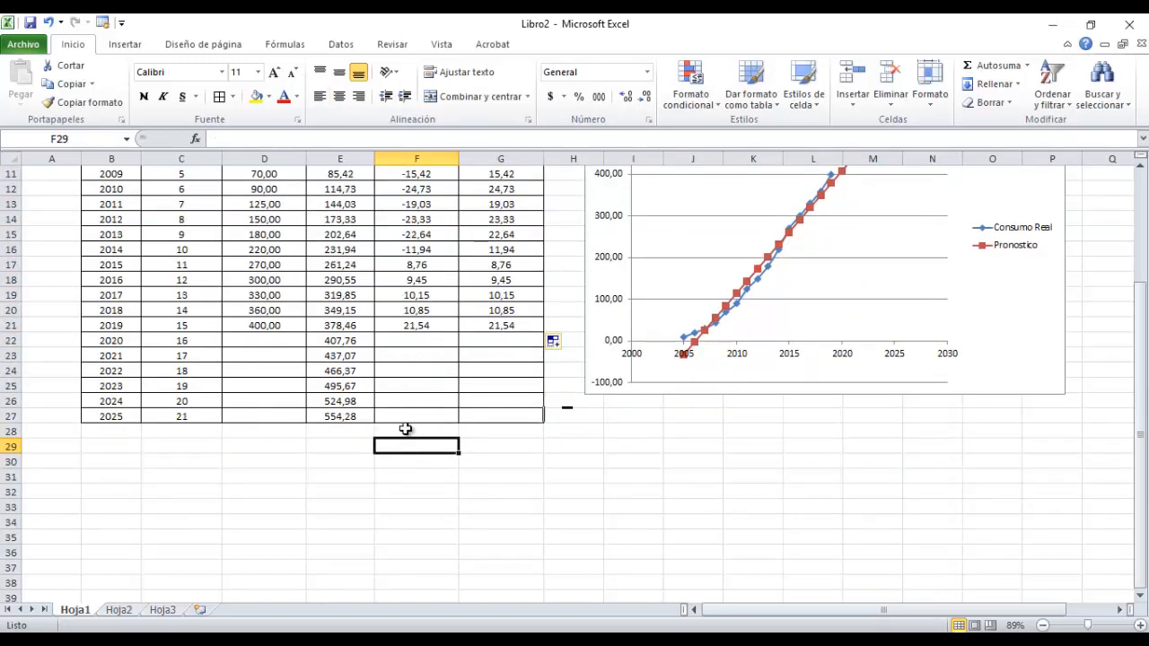
{"action": "type", "text": "EPP"}
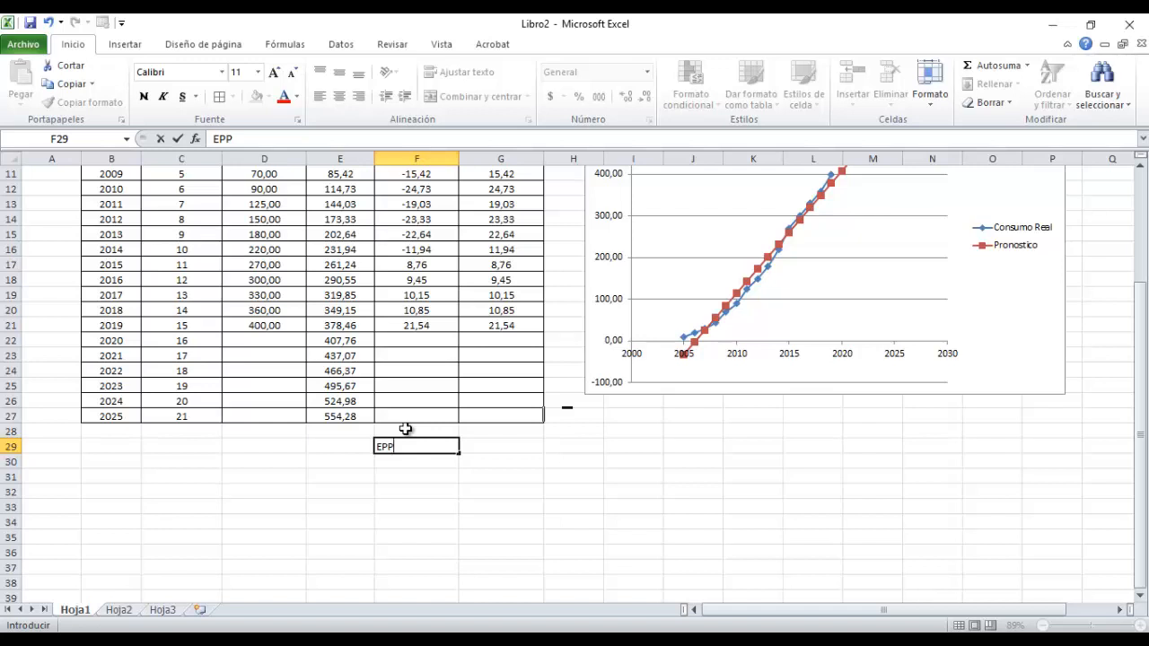
{"action": "key", "text": "Tab"}
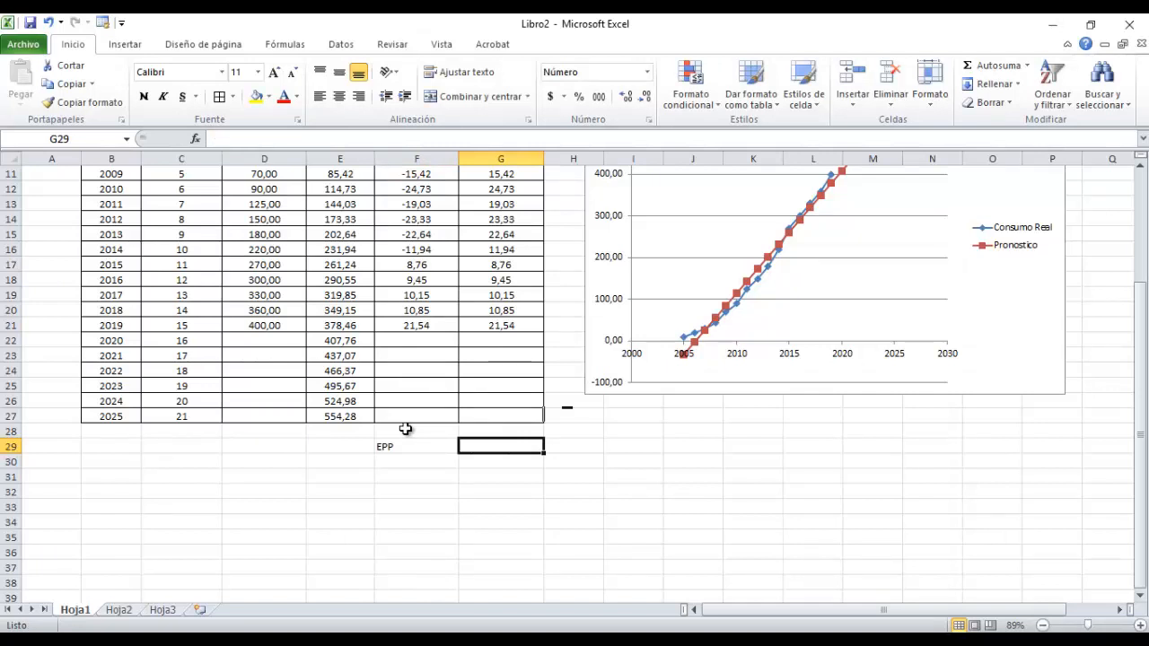
{"action": "type", "text": "=suma"}
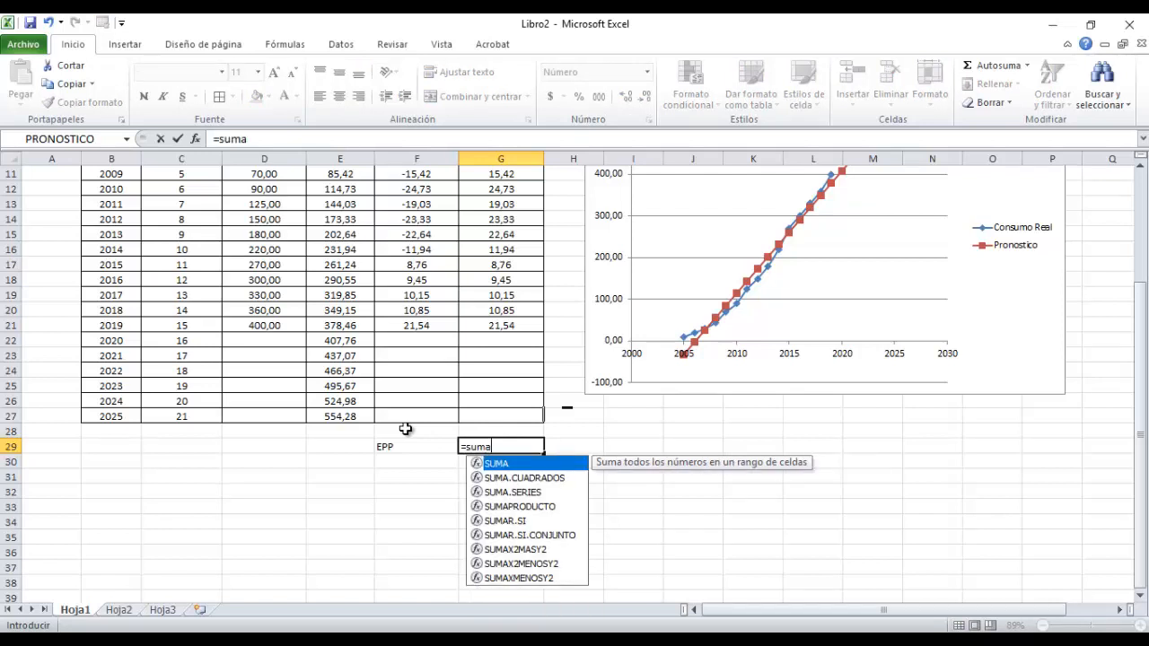
{"action": "type", "text": "("}
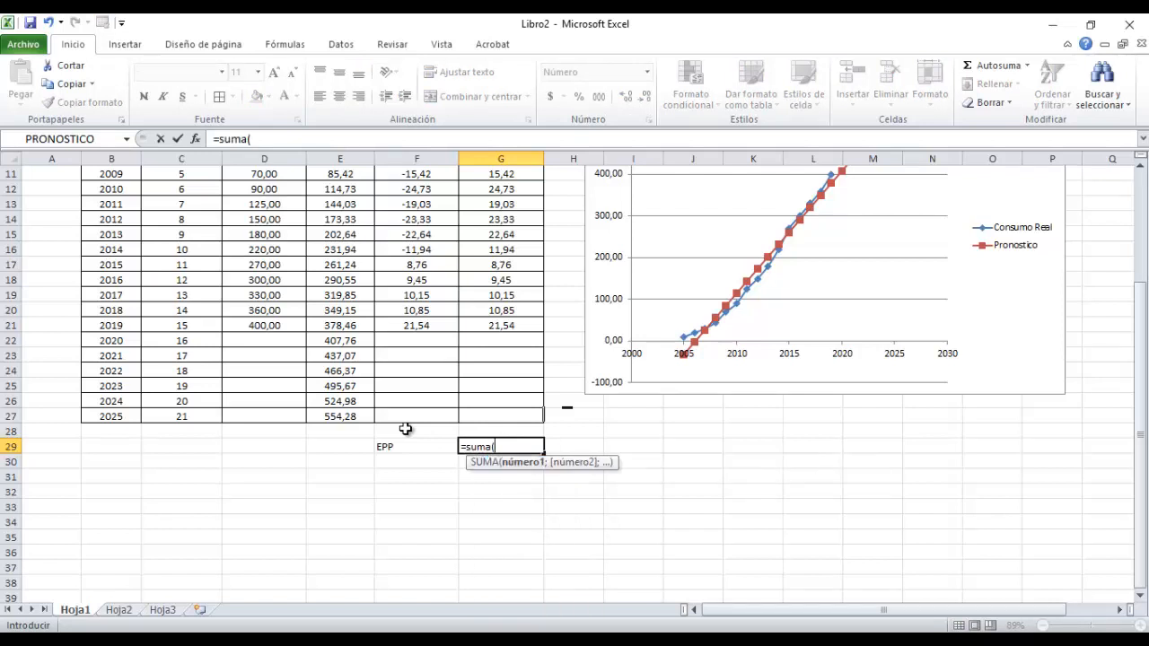
{"action": "left_click_drag", "start_coordinate": [435, 323], "coordinate": [432, 211]}
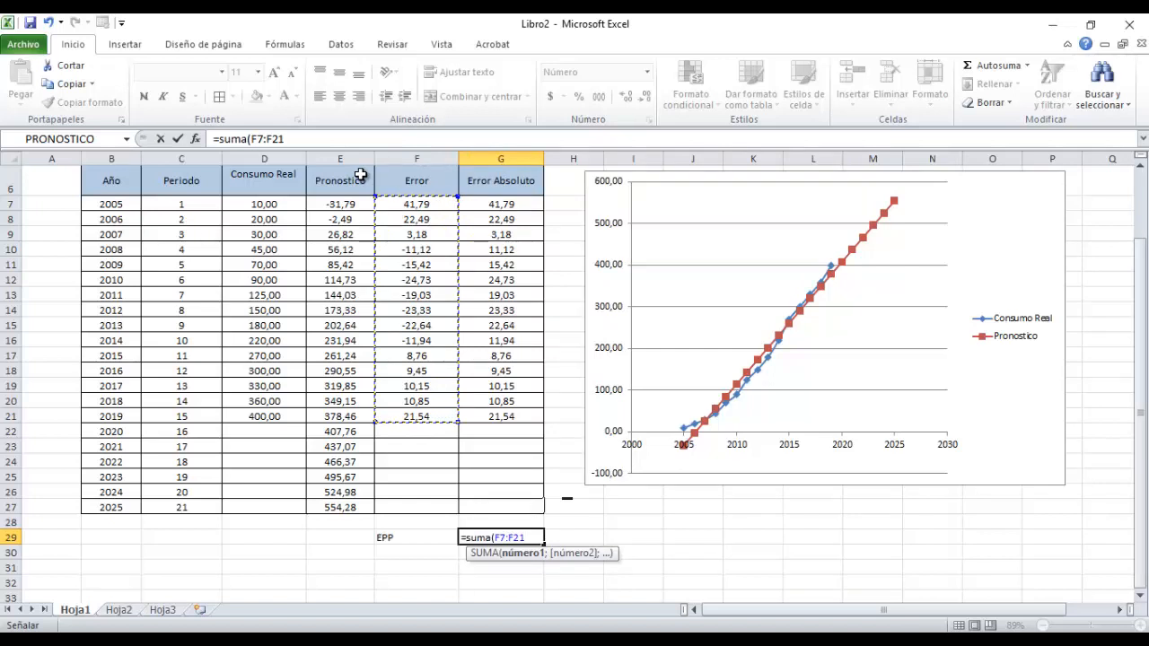
{"action": "key", "text": "Return"}
Divide the EPP sum in G29 by the 15 periods, making the formula =SUMA(F7:F21)/15.
{"action": "left_click", "coordinate": [492, 537]}
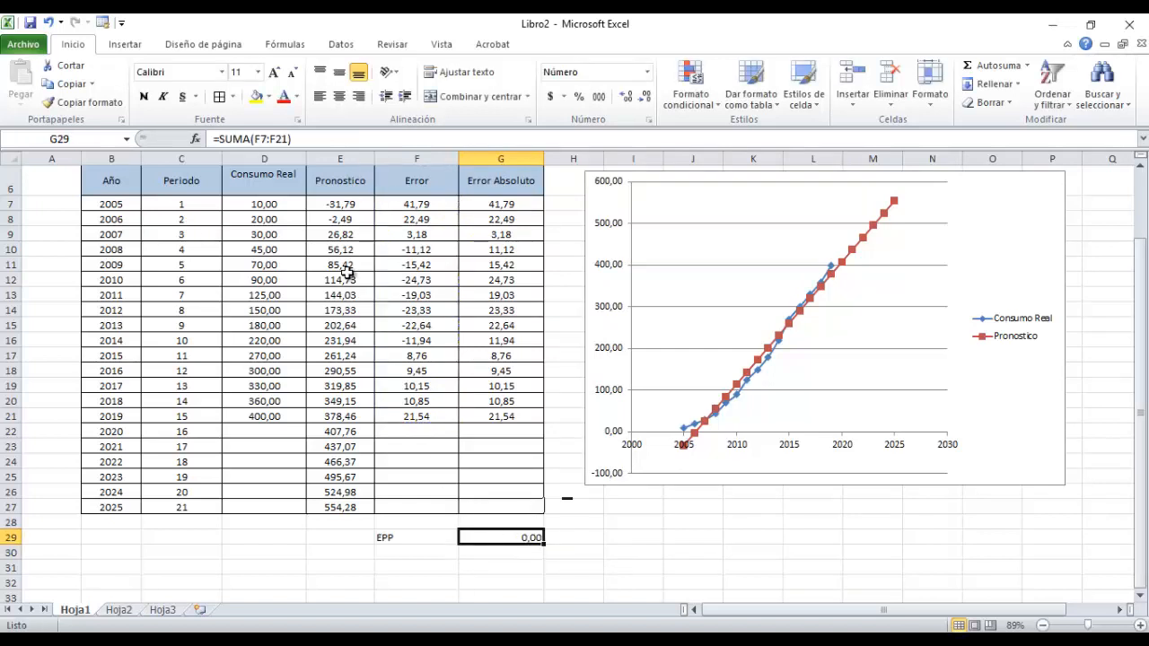
{"action": "left_click", "coordinate": [320, 137]}
{"action": "type", "text": "/"}
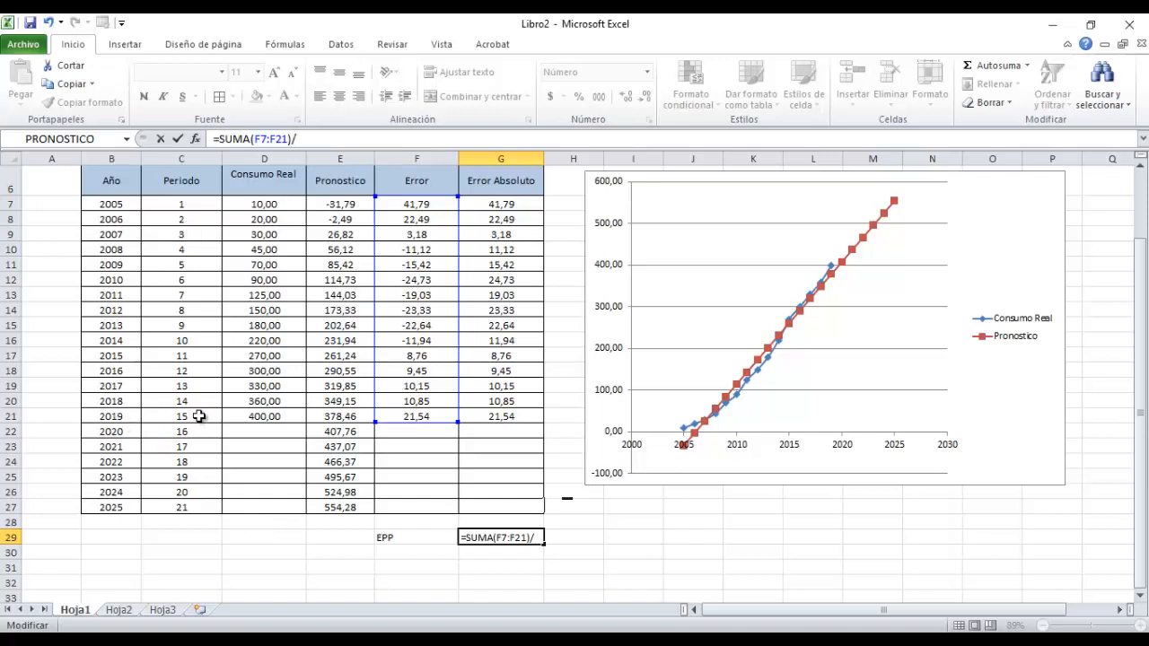
{"action": "type", "text": "15"}
{"action": "key", "text": "Return"}
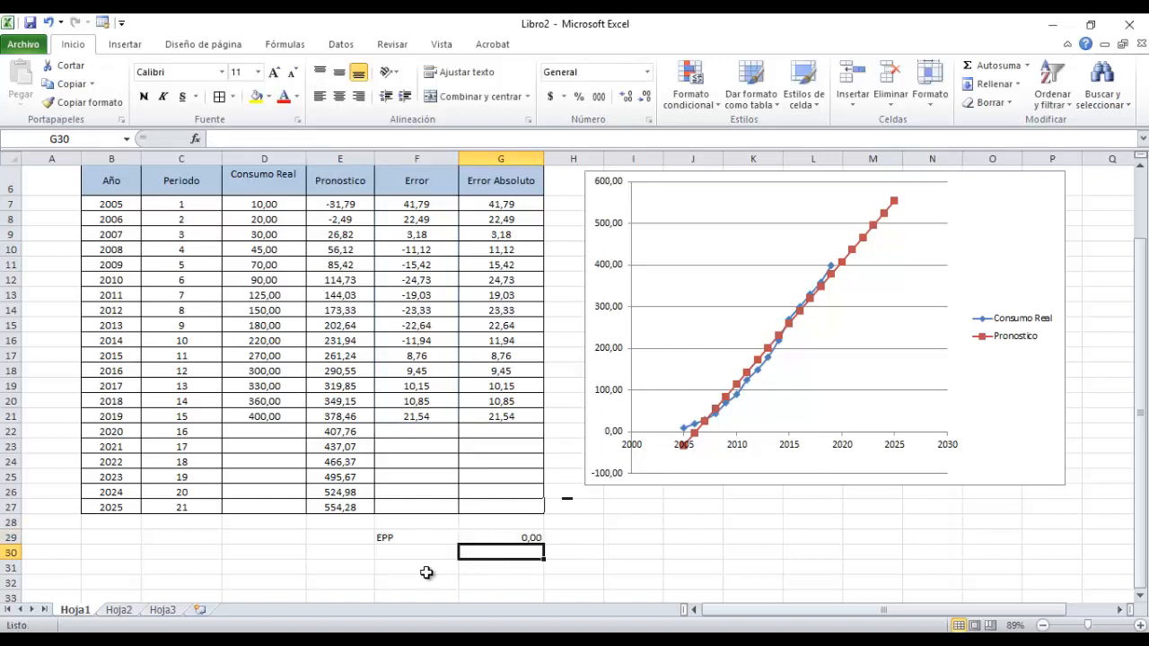
Label F30 as DAM and calculate the mean absolute deviation in G30 with =SUMA(G7:G21)/15.
{"action": "left_click", "coordinate": [395, 558]}
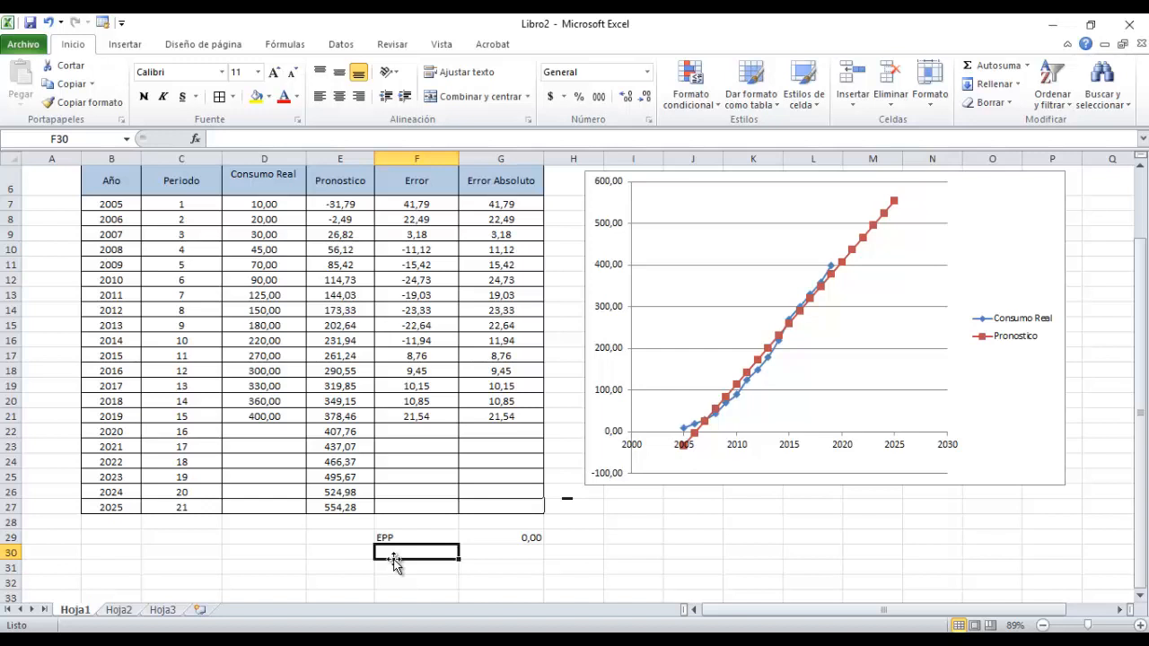
{"action": "type", "text": "DAM"}
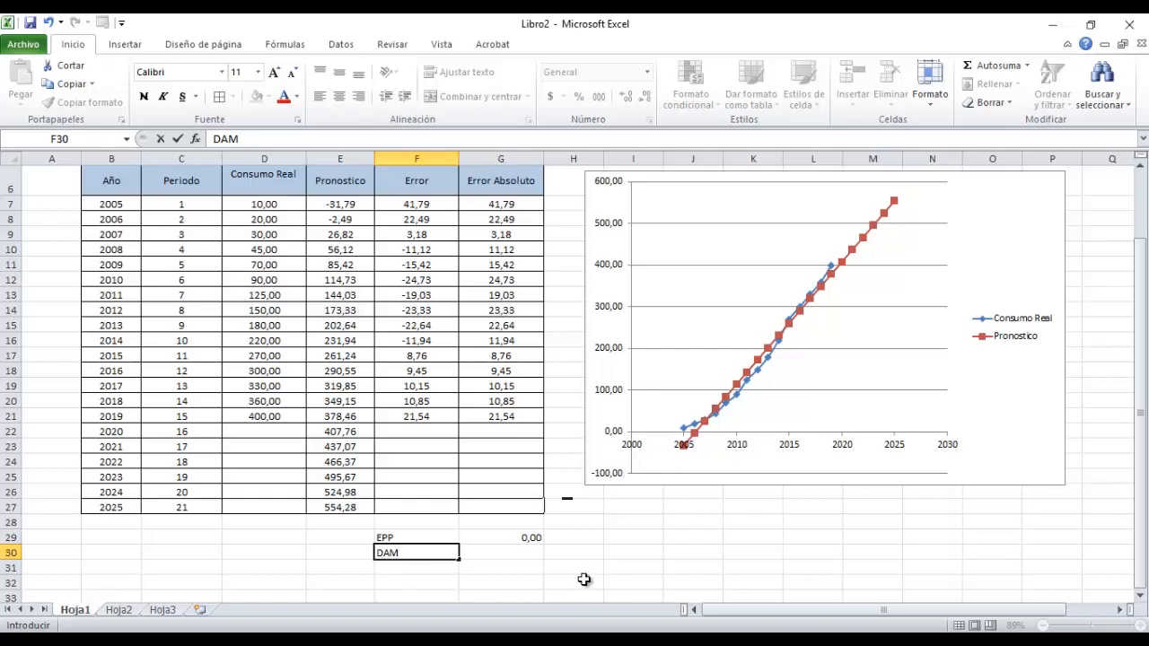
{"action": "left_click", "coordinate": [524, 554]}
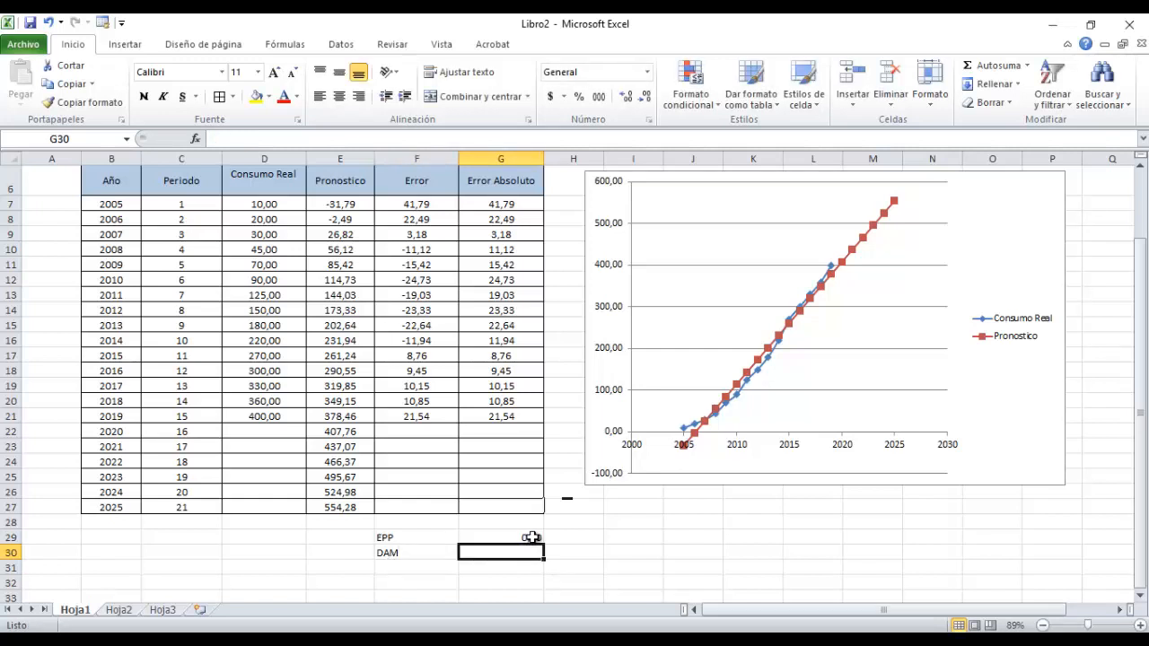
{"action": "type", "text": "="}
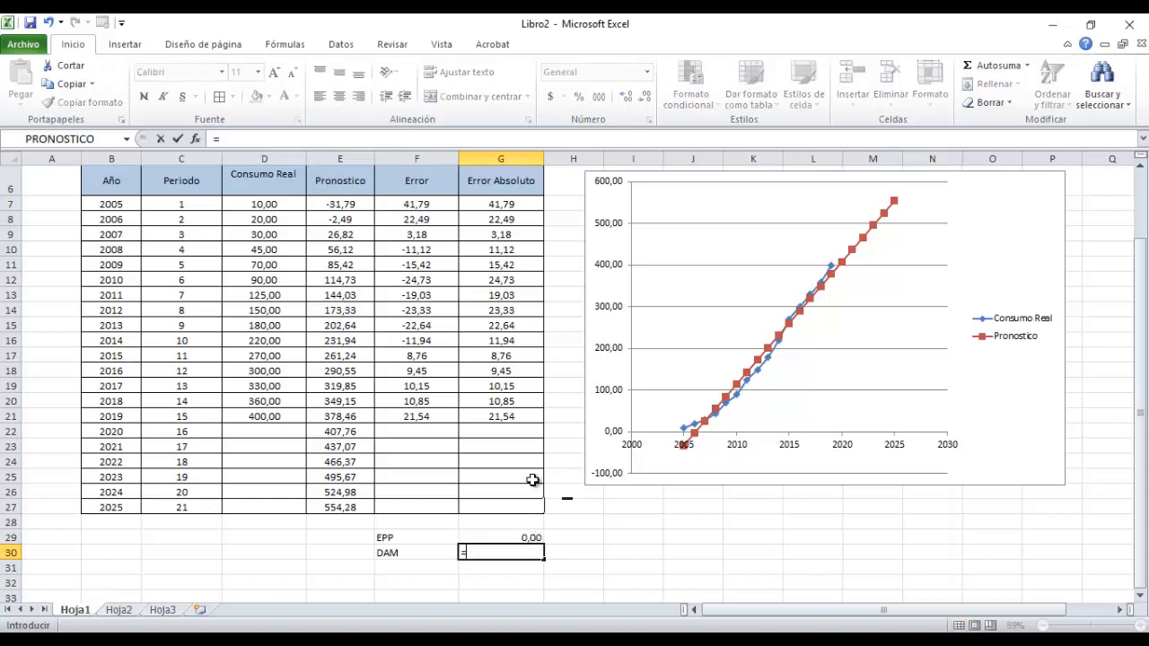
{"action": "type", "text": "suma"}
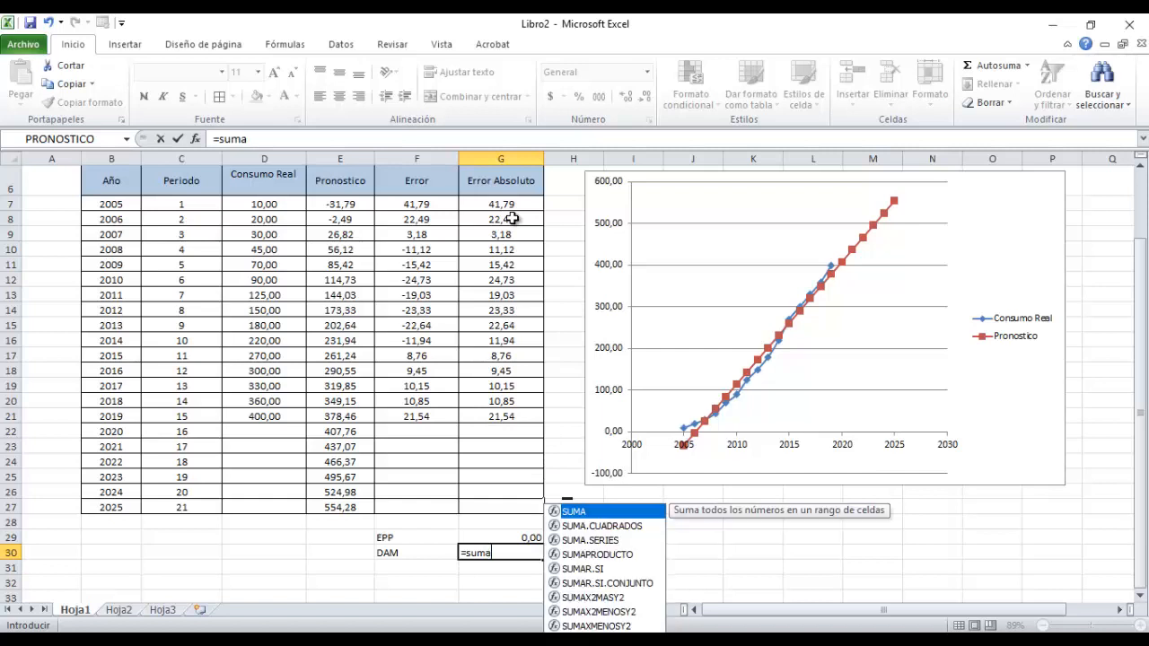
{"action": "type", "text": "("}
{"action": "left_click_drag", "start_coordinate": [495, 206], "coordinate": [482, 421]}
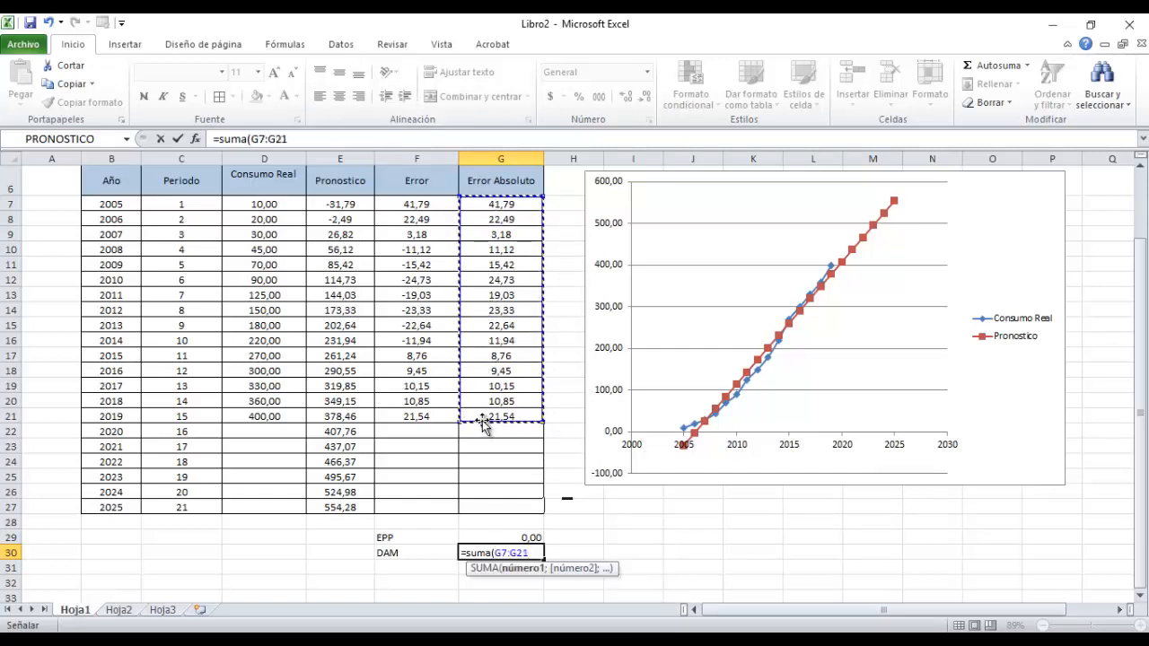
{"action": "type", "text": "="}
{"action": "key", "text": "BackSpace"}
{"action": "type", "text": ")"}
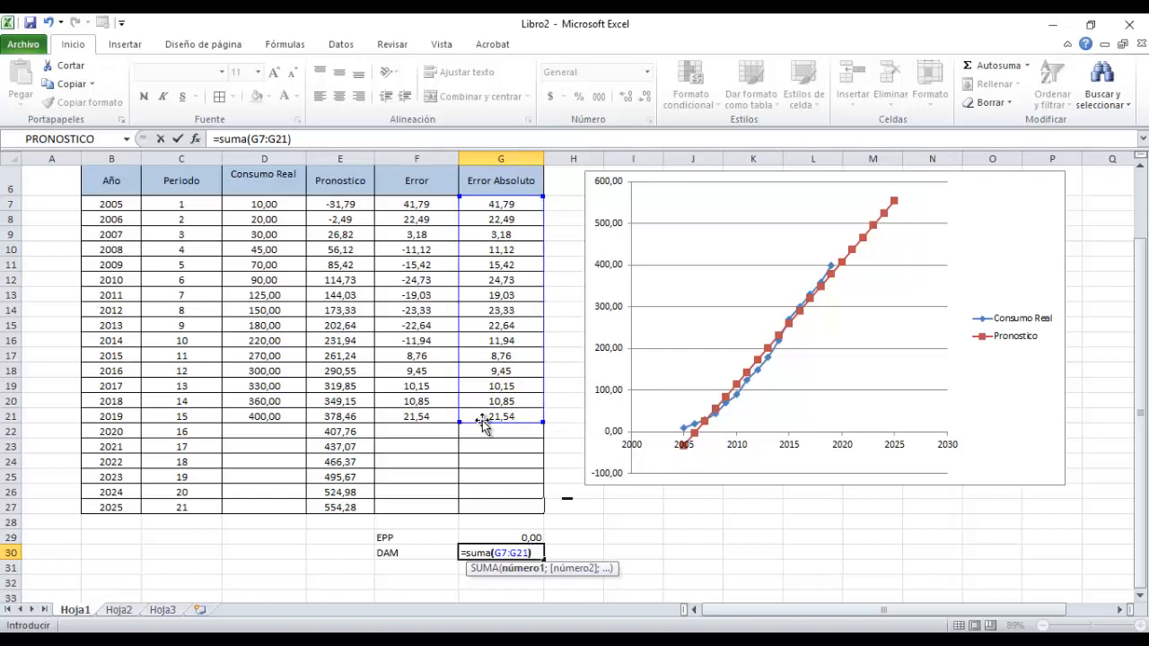
{"action": "type", "text": "/15"}
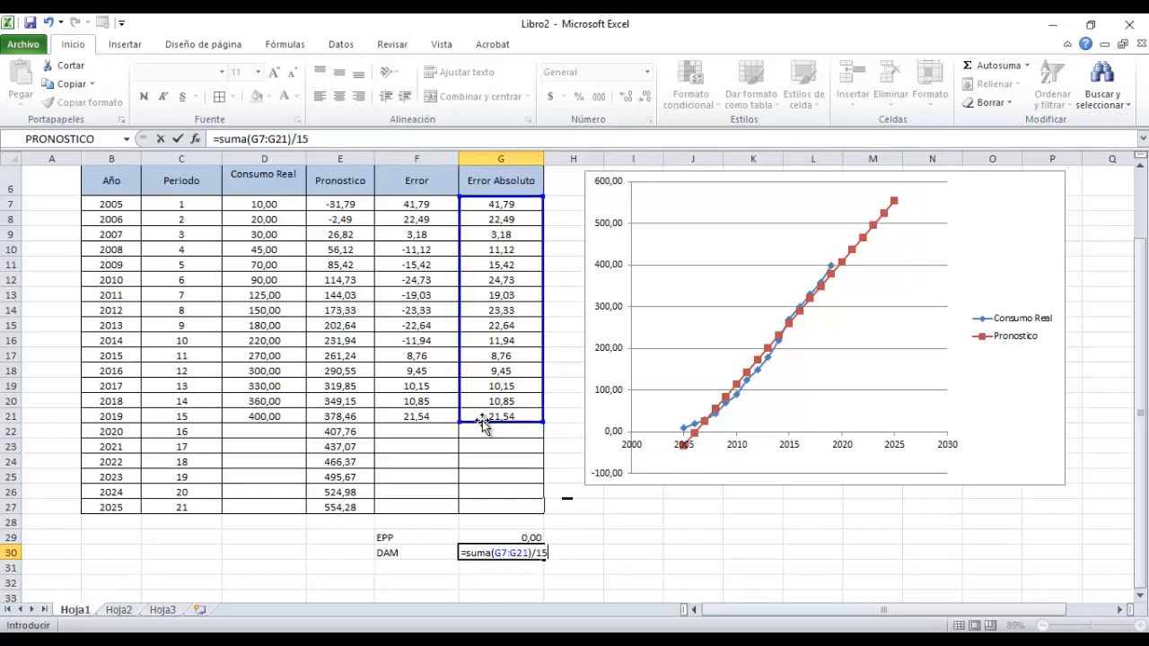
{"action": "key", "text": "Return"}
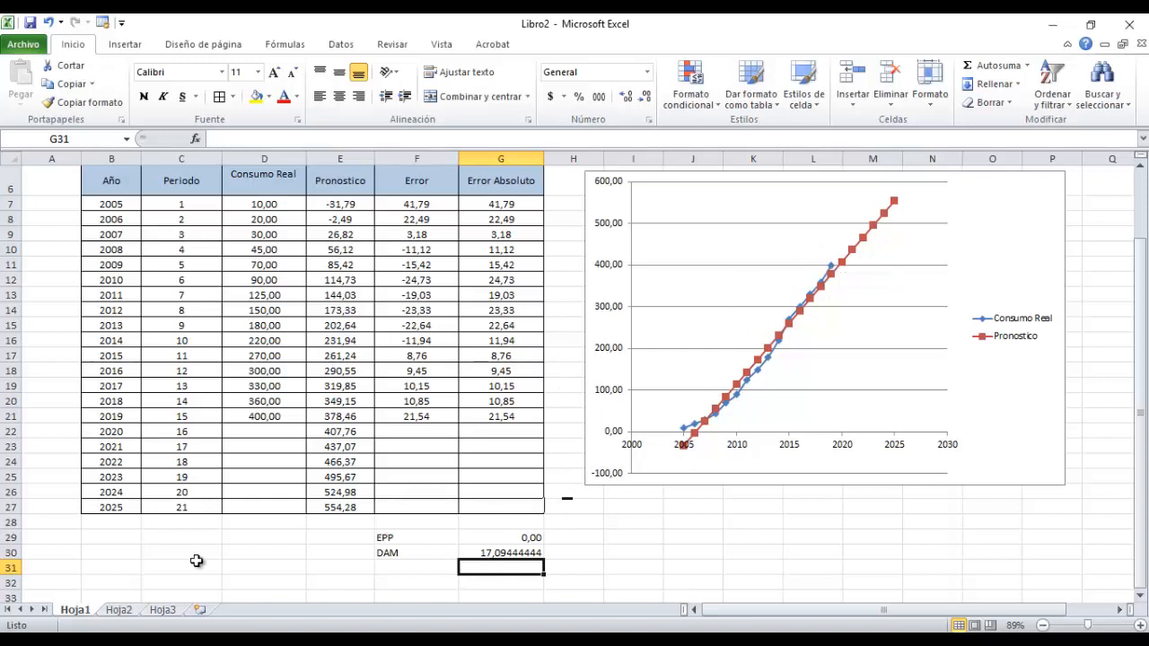
{"action": "scroll", "coordinate": [378, 505], "scroll_direction": "up", "scroll_amount": 2}
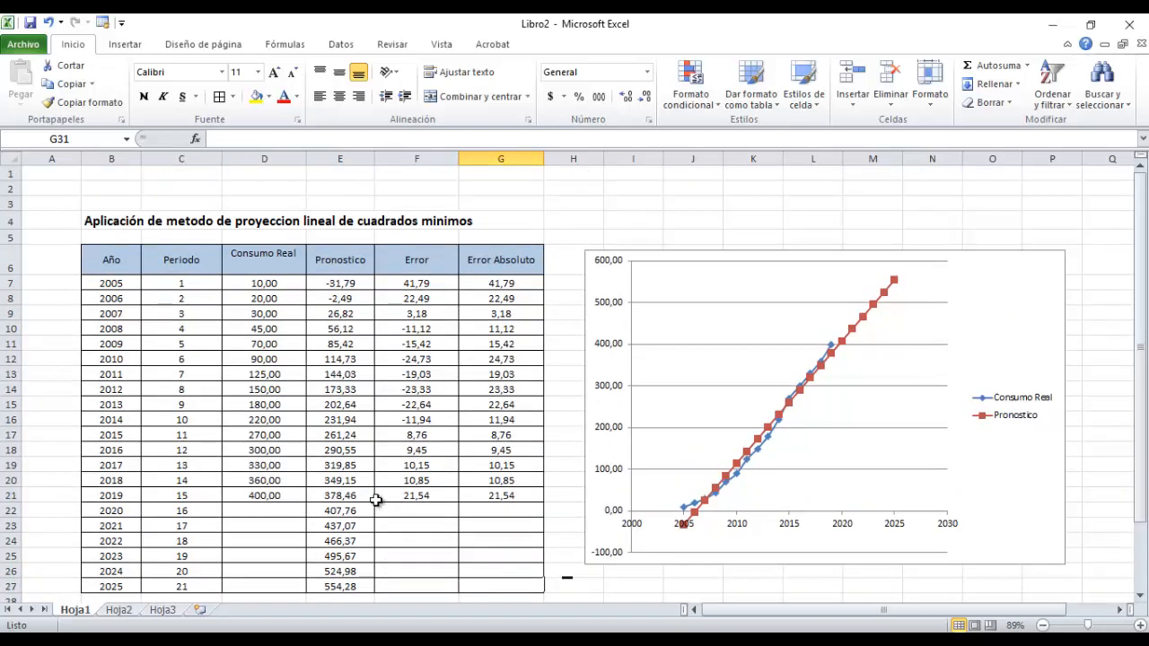
{"action": "scroll", "coordinate": [286, 575], "scroll_direction": "down", "scroll_amount": 1}
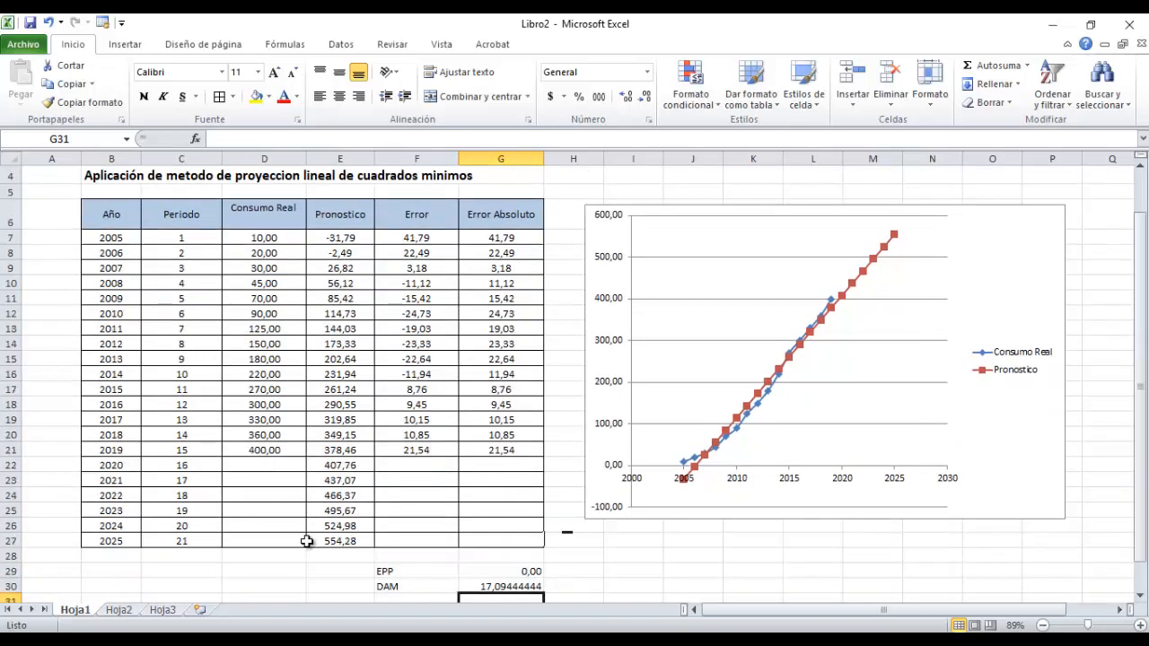
Examine the forecast values for 2020 through 2025 together with the EPP and DAM results below the table.
{"action": "left_click", "coordinate": [329, 467]}
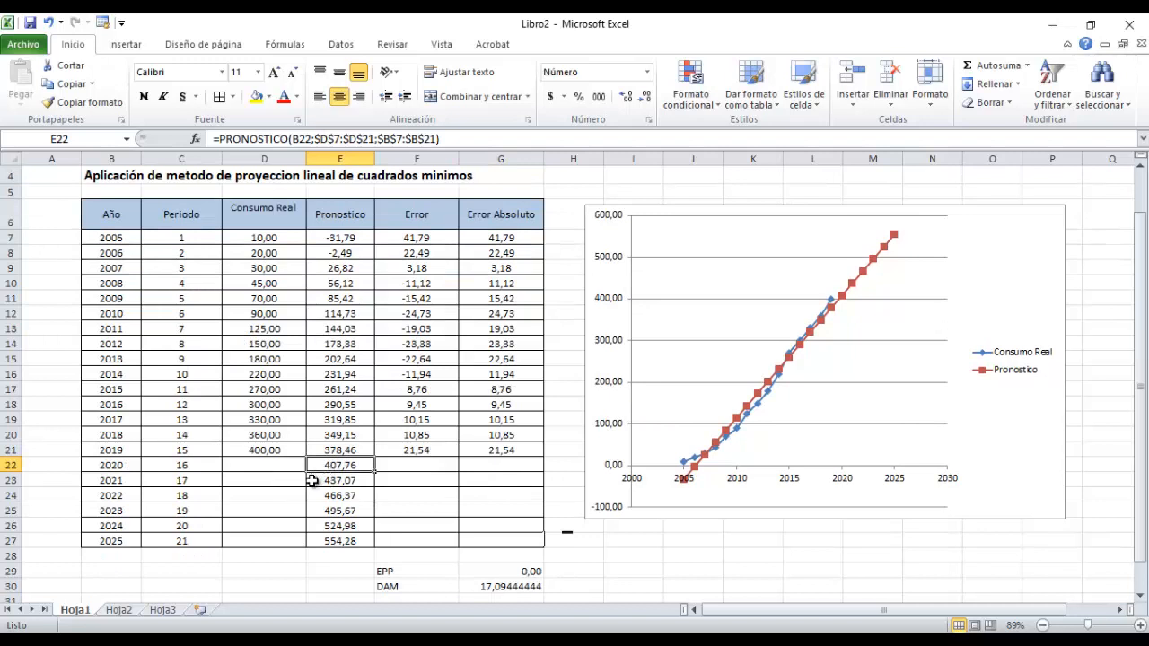
{"action": "left_click", "coordinate": [337, 496]}
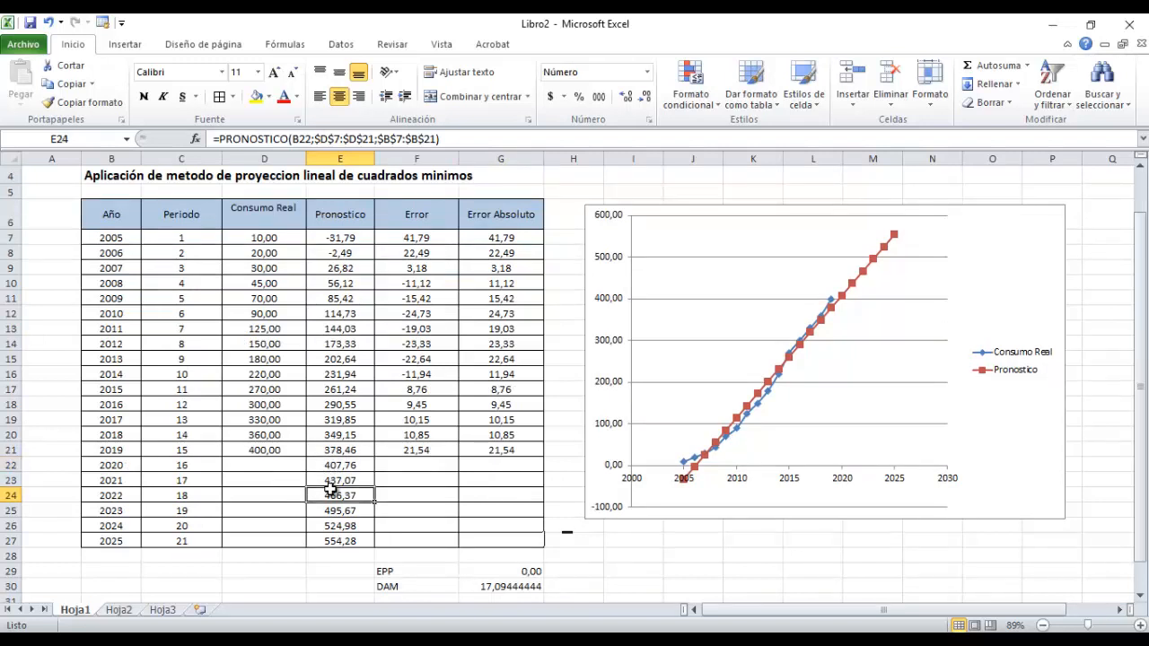
{"action": "left_click", "coordinate": [345, 542]}
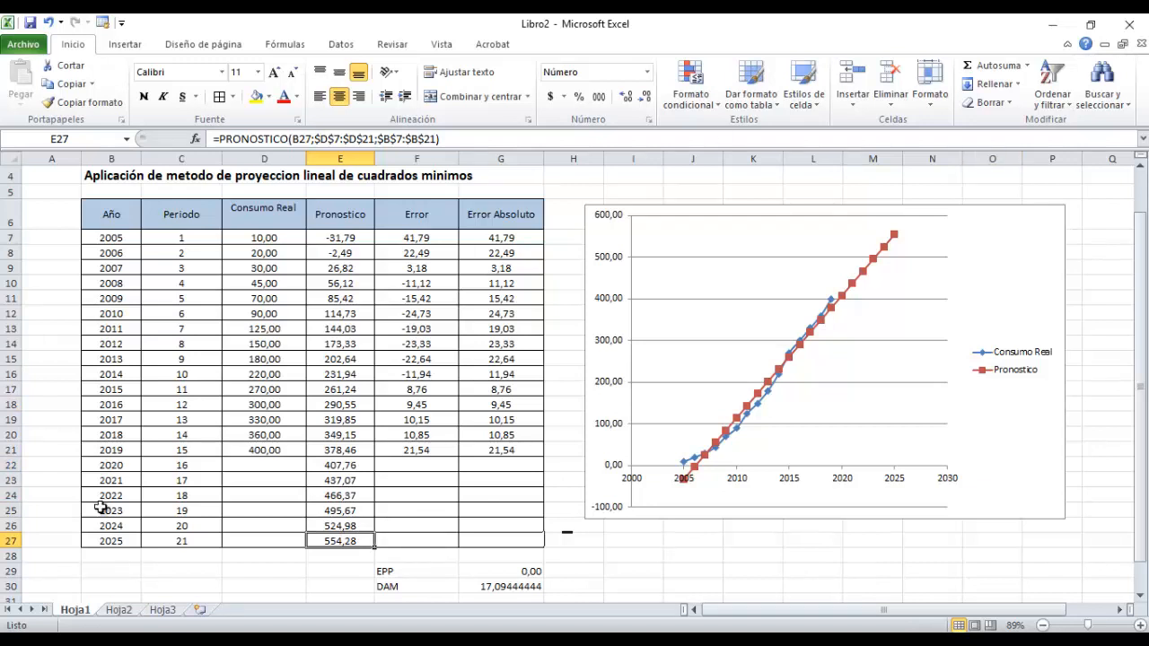
{"action": "scroll", "coordinate": [167, 440], "scroll_direction": "up", "scroll_amount": 1}
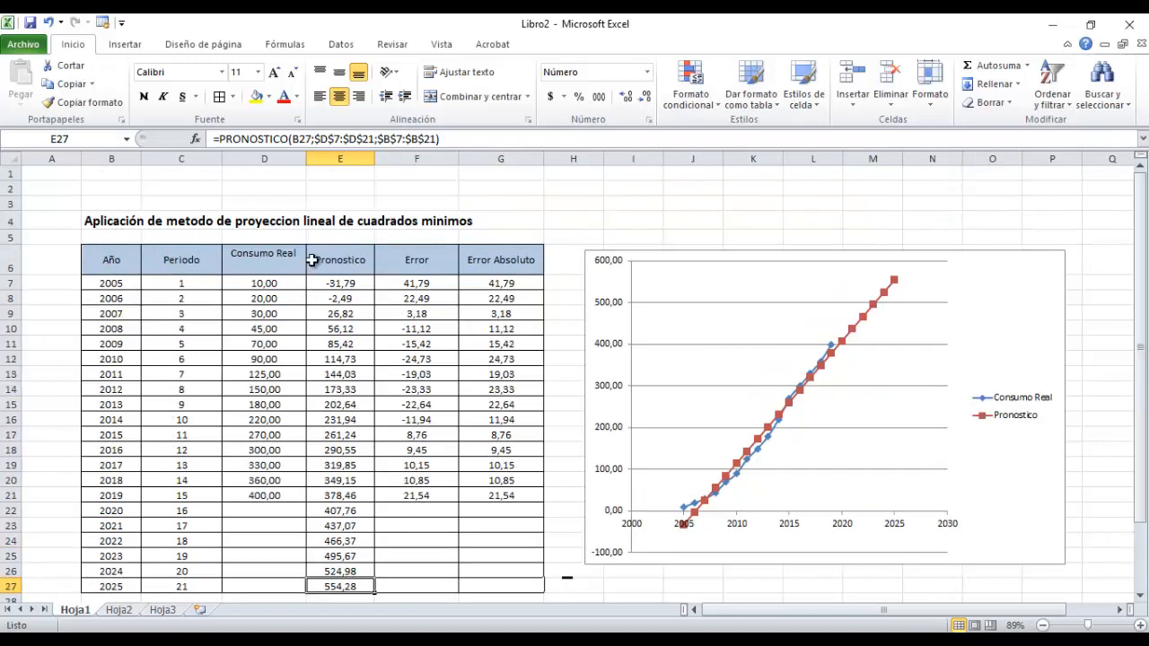
{"action": "scroll", "coordinate": [444, 389], "scroll_direction": "down", "scroll_amount": 2}
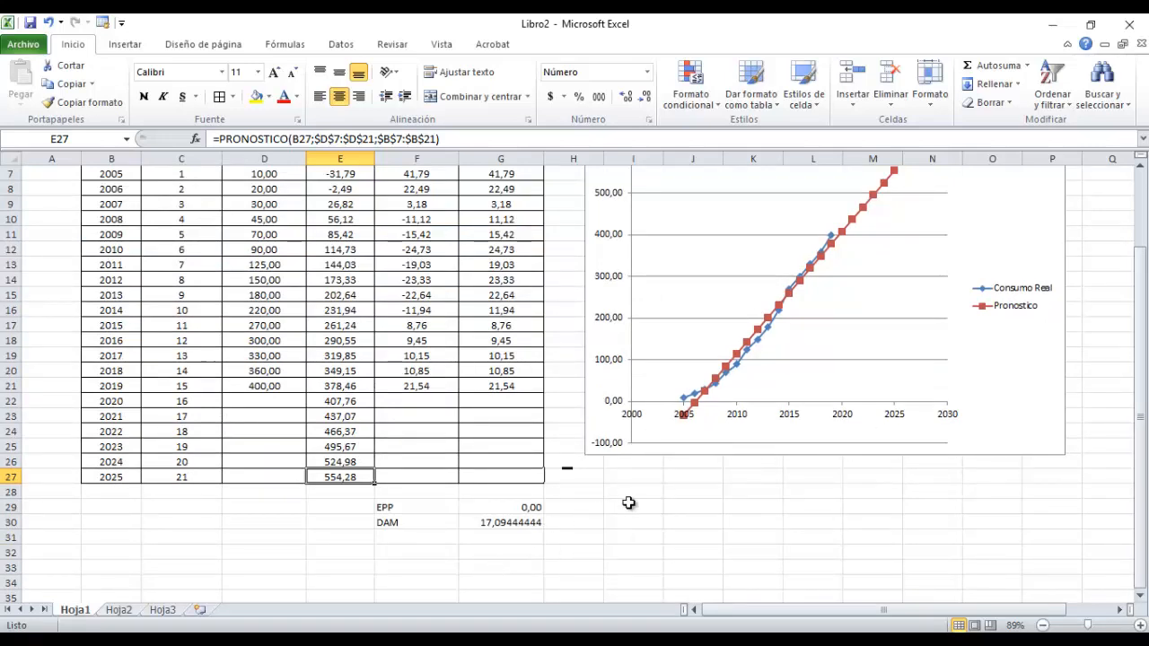
{"action": "scroll", "coordinate": [262, 392], "scroll_direction": "up", "scroll_amount": 1}
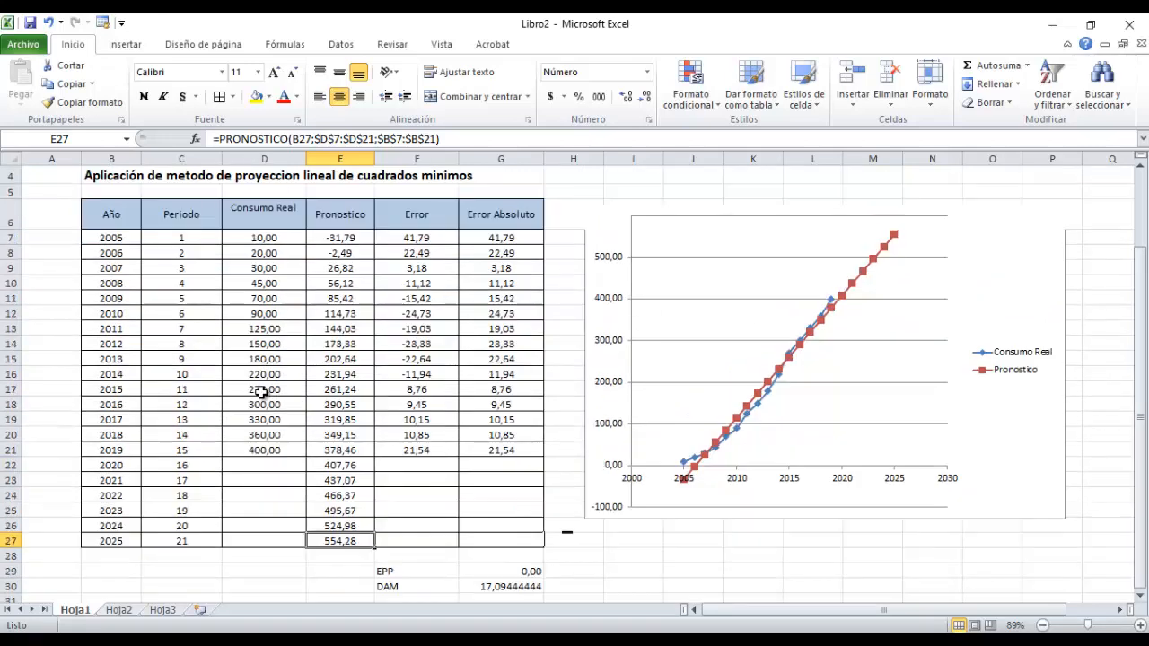
{"action": "scroll", "coordinate": [262, 392], "scroll_direction": "up", "scroll_amount": 1}
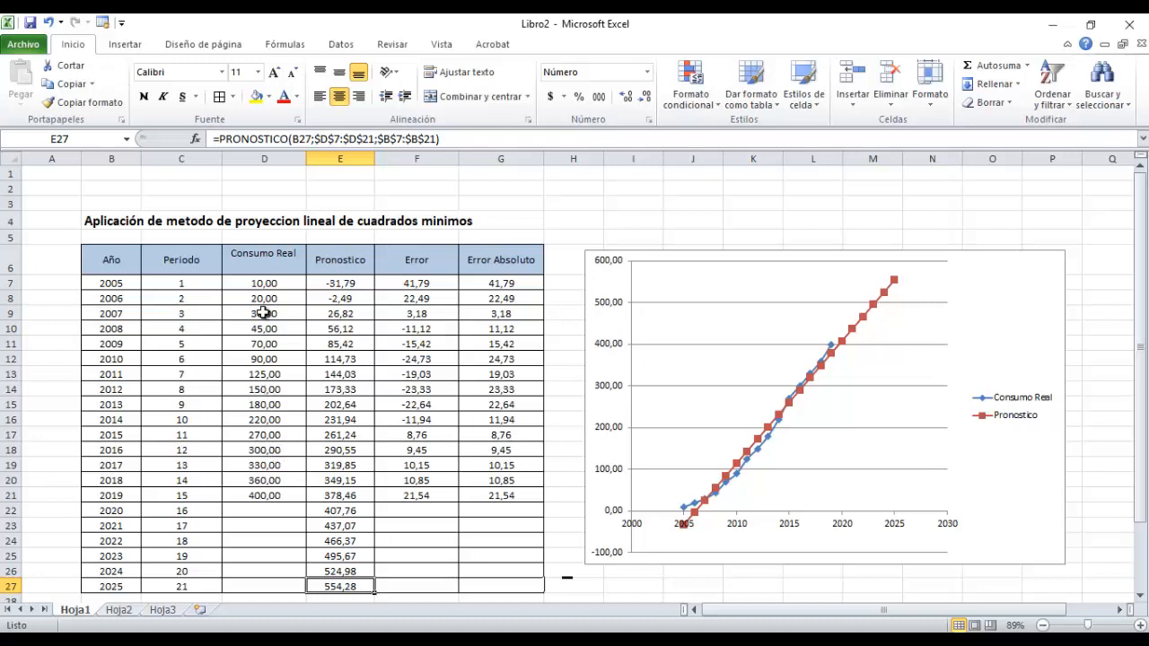
Set the real consumption to 380 for 2018 in D20 and to 420 for 2019 in D21.
{"action": "left_click", "coordinate": [257, 481]}
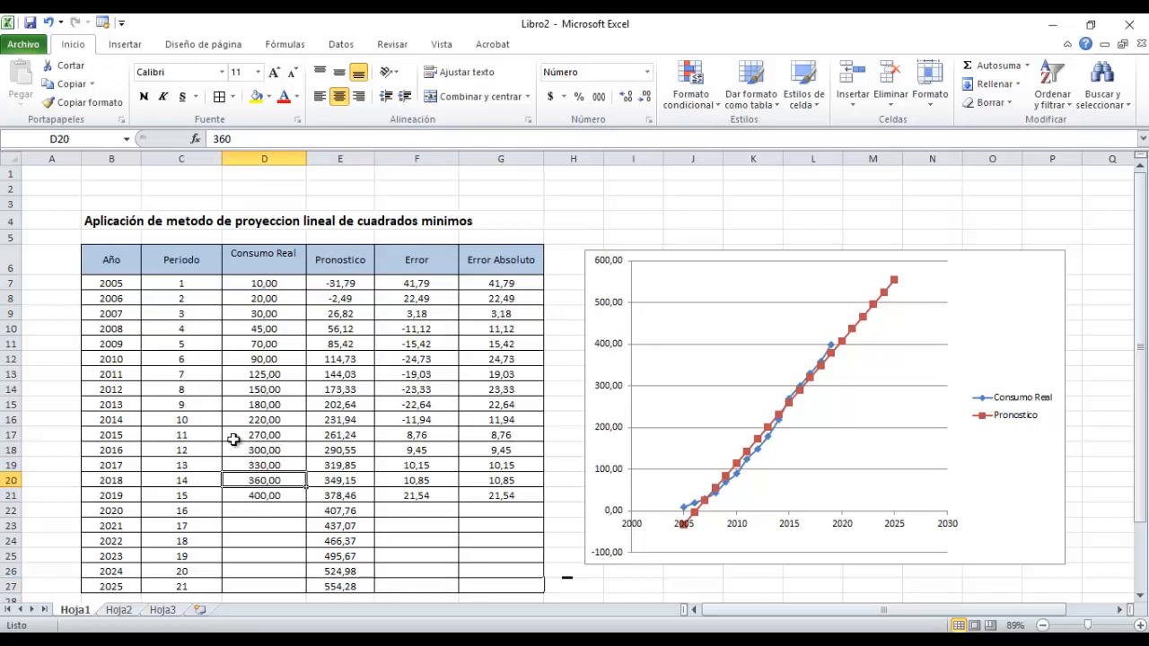
{"action": "key", "text": "Up"}
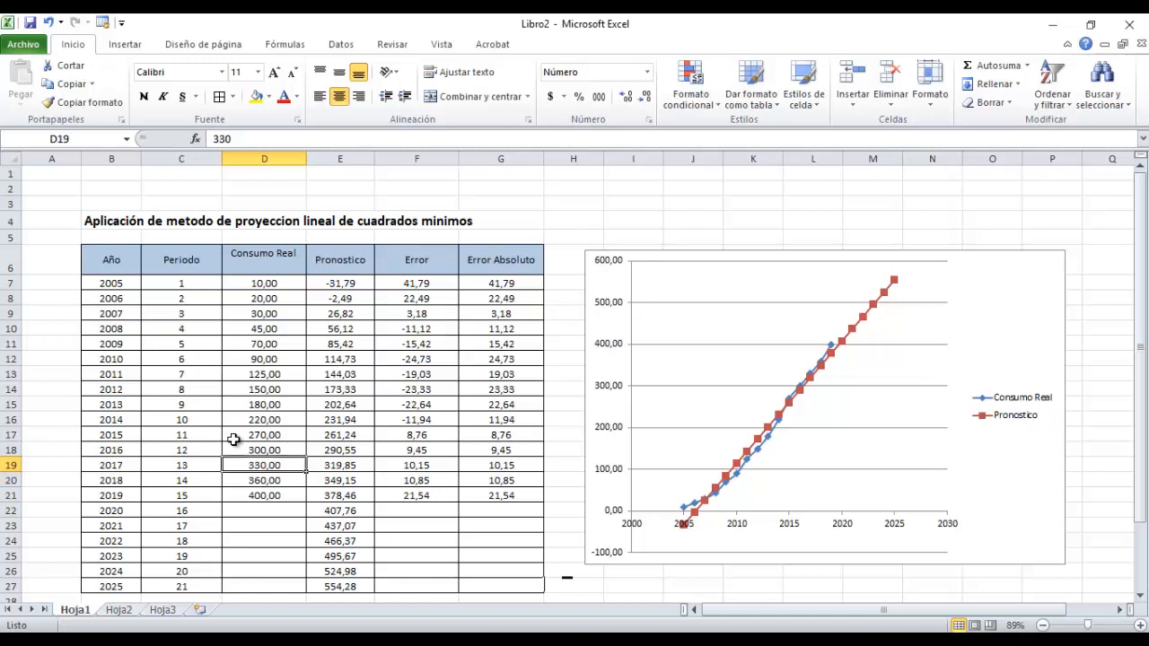
{"action": "key", "text": "Up"}
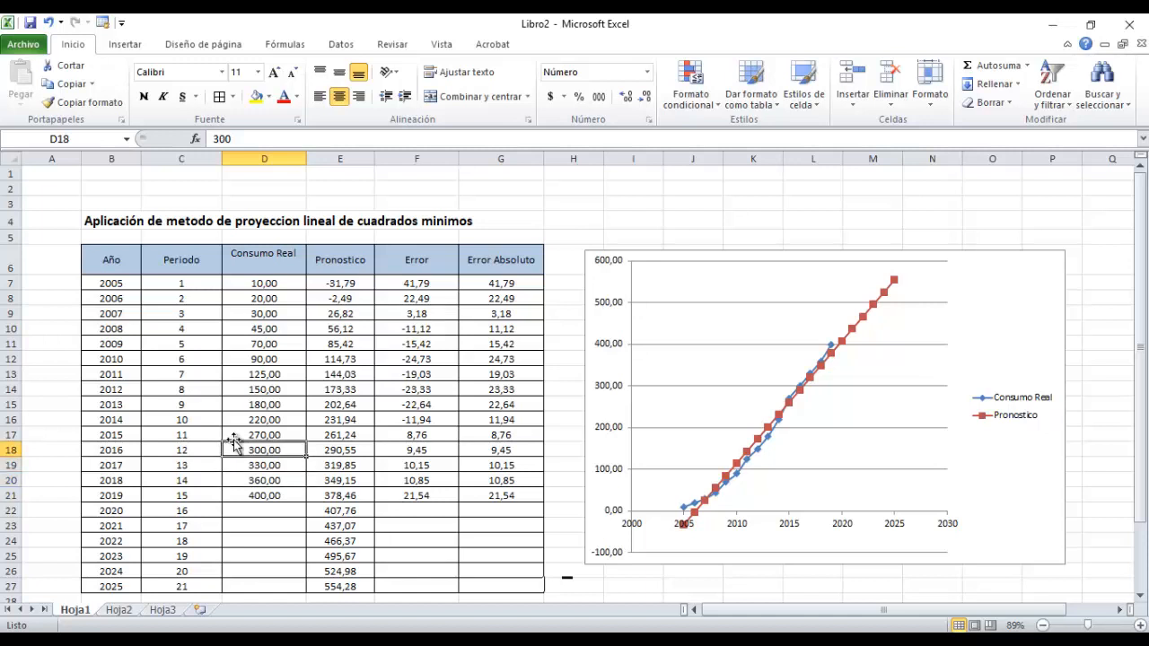
{"action": "key", "text": "Down"}
{"action": "key", "text": "Up"}
{"action": "key", "text": "Up"}
{"action": "key", "text": "Up"}
{"action": "key", "text": "Down"}
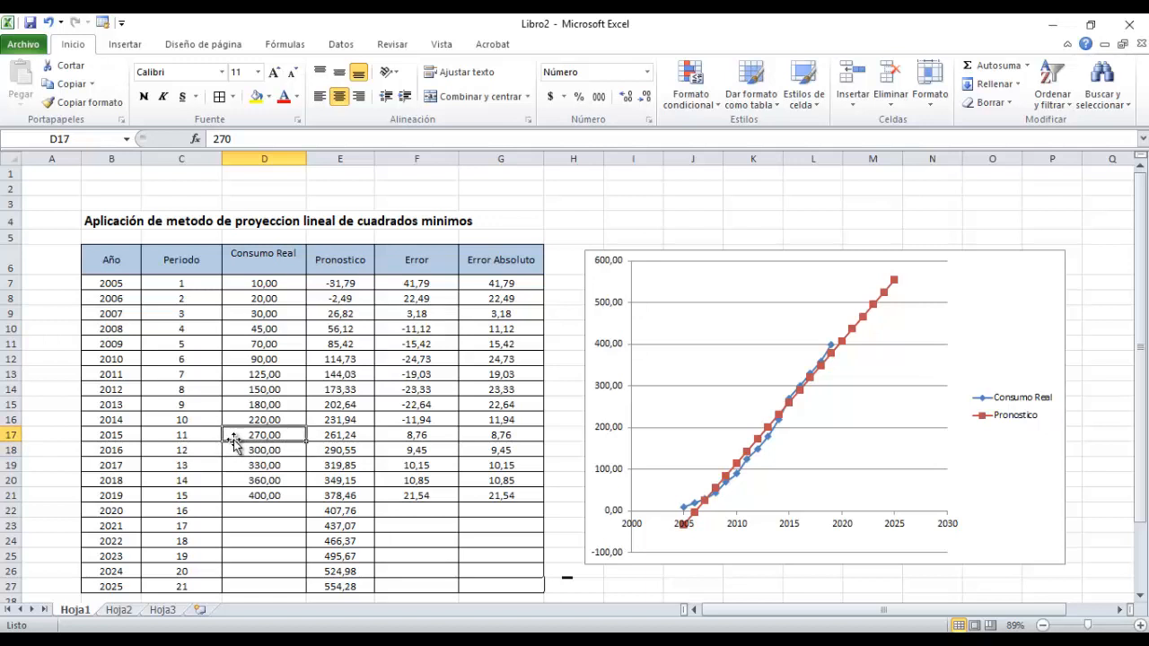
{"action": "key", "text": "Down"}
{"action": "key", "text": "Down"}
{"action": "key", "text": "Down"}
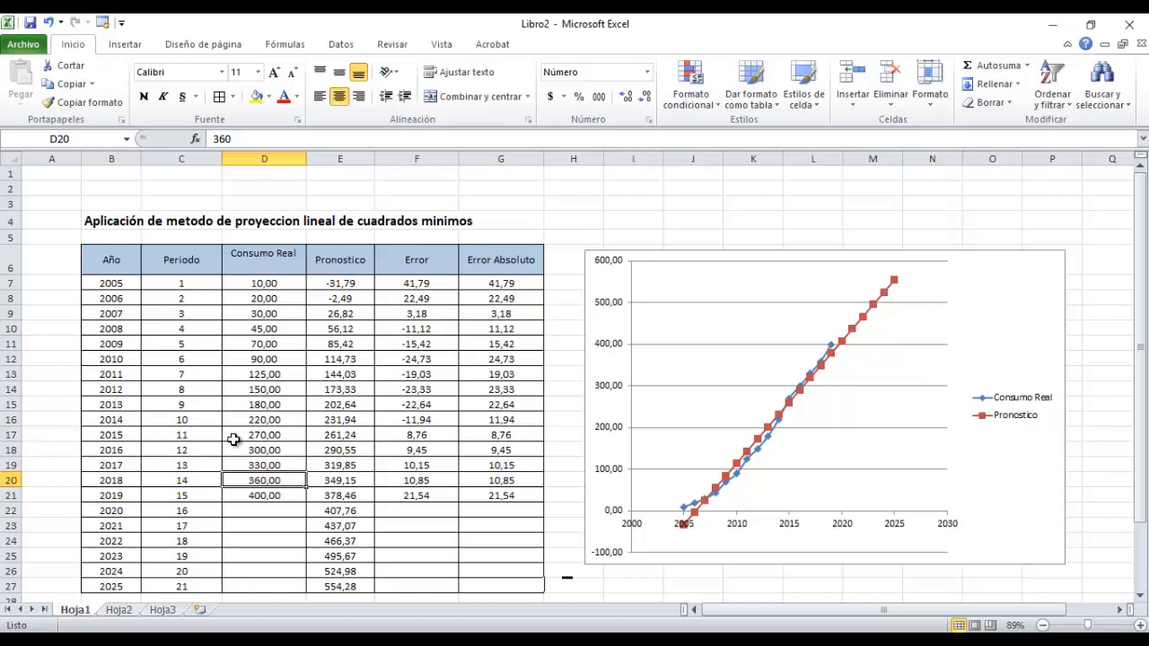
{"action": "type", "text": "380"}
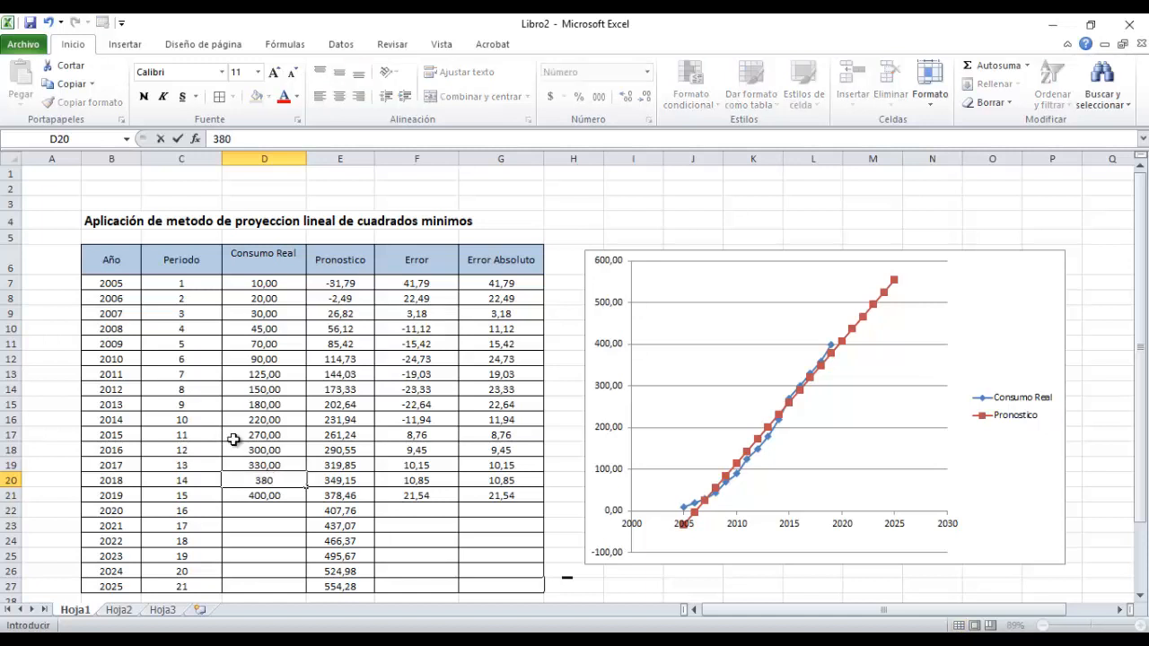
{"action": "key", "text": "Return"}
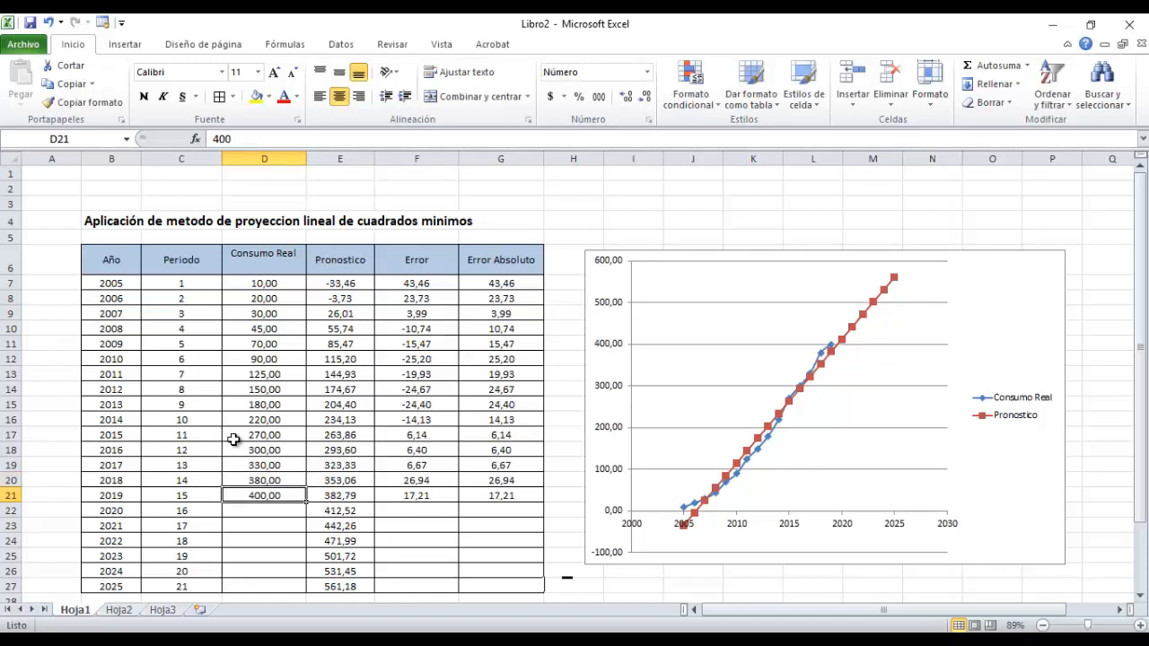
{"action": "type", "text": "420"}
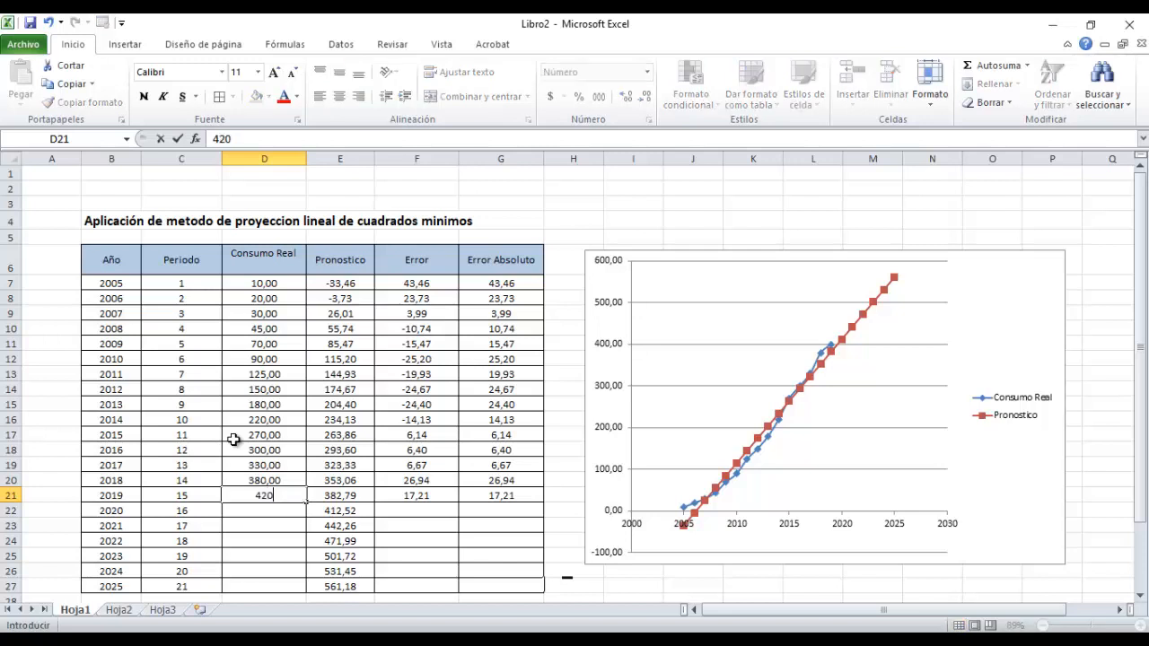
{"action": "key", "text": "Return"}
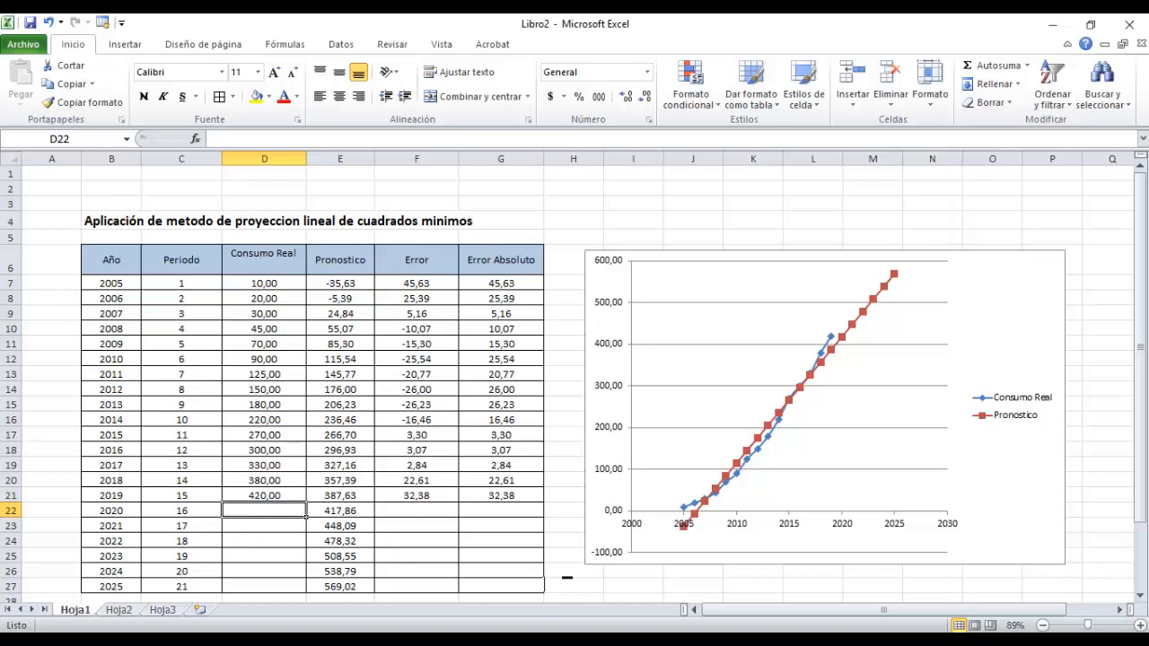
Check the recalculated EPP and DAM below the table and the updated forecast chart.
{"action": "mouse_move", "coordinate": [724, 641]}
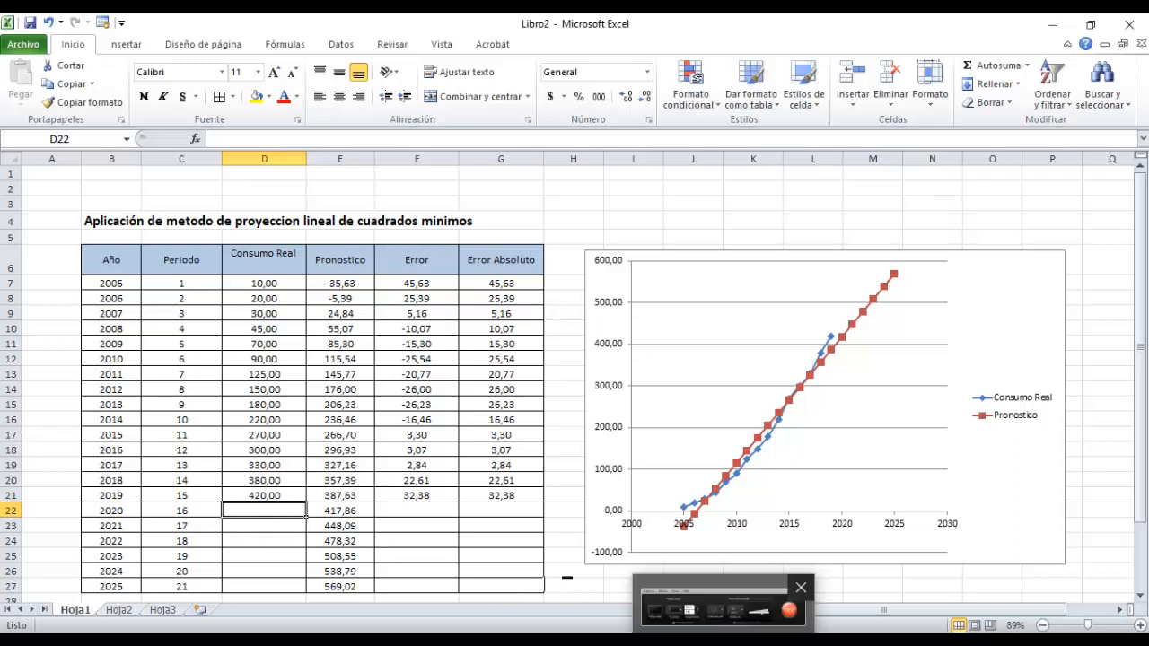
{"action": "left_click", "coordinate": [723, 614]}
{"action": "left_click", "coordinate": [1069, 569]}
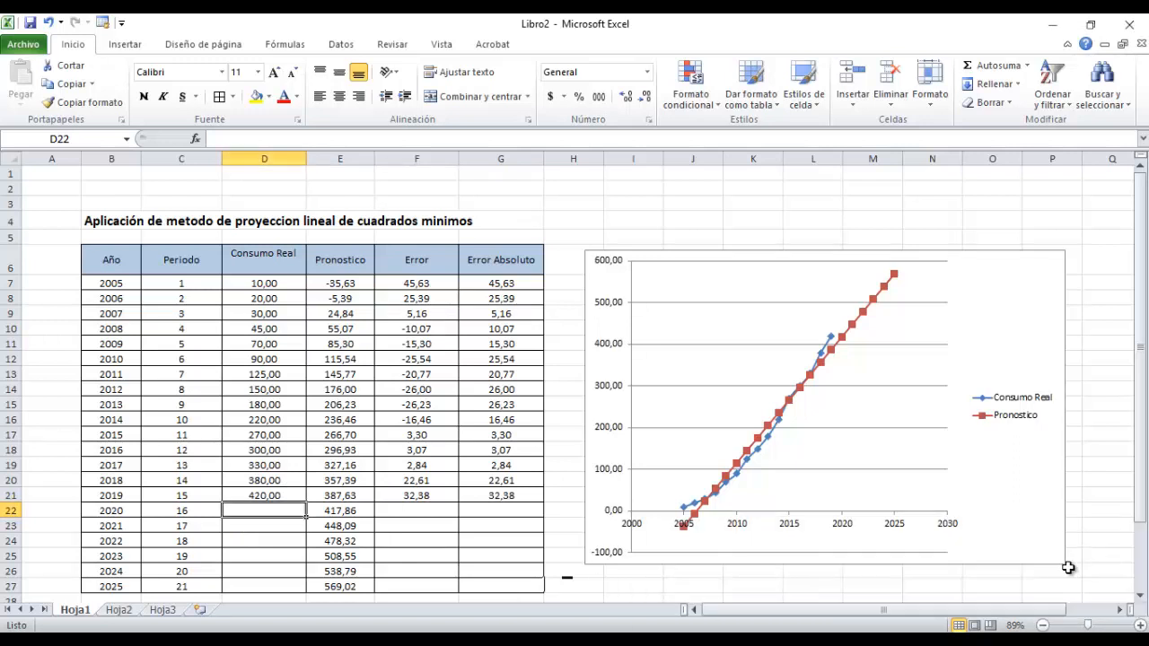
{"action": "scroll", "coordinate": [736, 526], "scroll_direction": "down", "scroll_amount": 2}
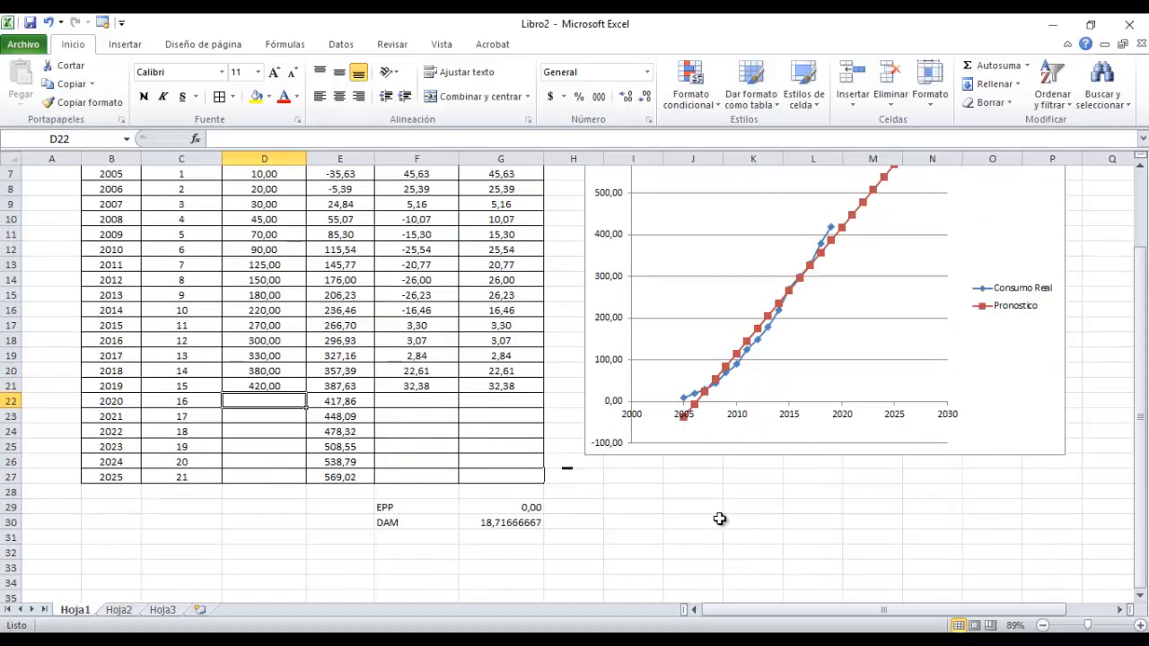
{"action": "scroll", "coordinate": [262, 369], "scroll_direction": "up", "scroll_amount": 2}
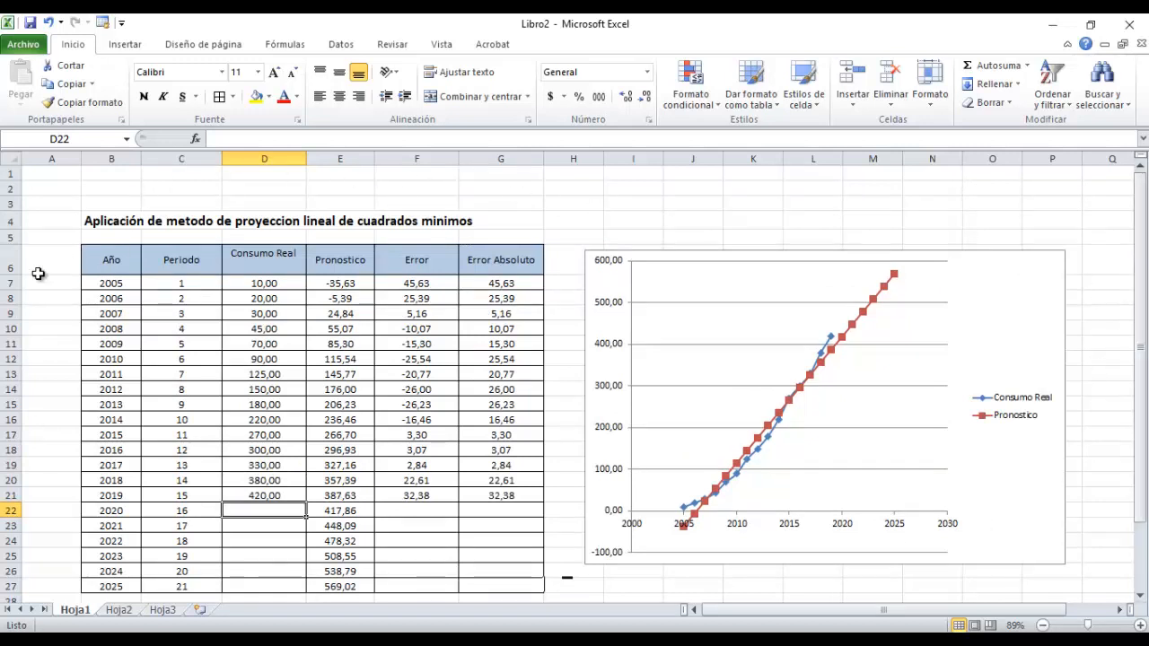
{"action": "left_click_drag", "start_coordinate": [1143, 225], "coordinate": [1146, 393]}
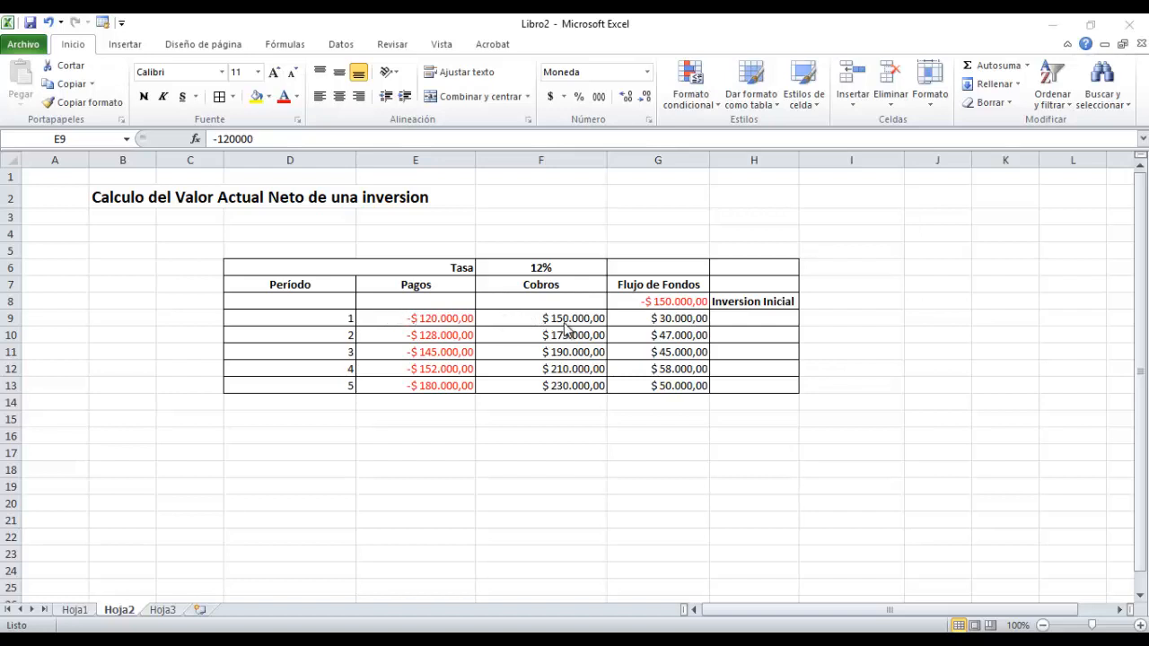
On Hoja2, examine the cash flow formula in G9, the initial investment in G8 and the rate in F6.
{"action": "left_click", "coordinate": [656, 317]}
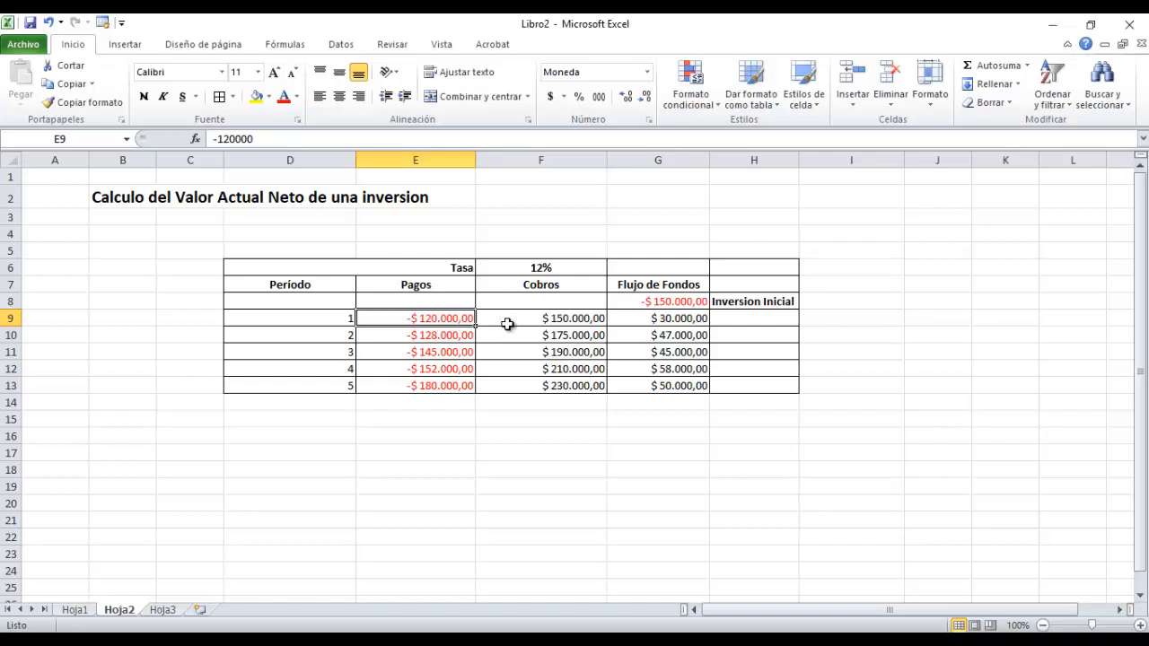
{"action": "left_click", "coordinate": [640, 323]}
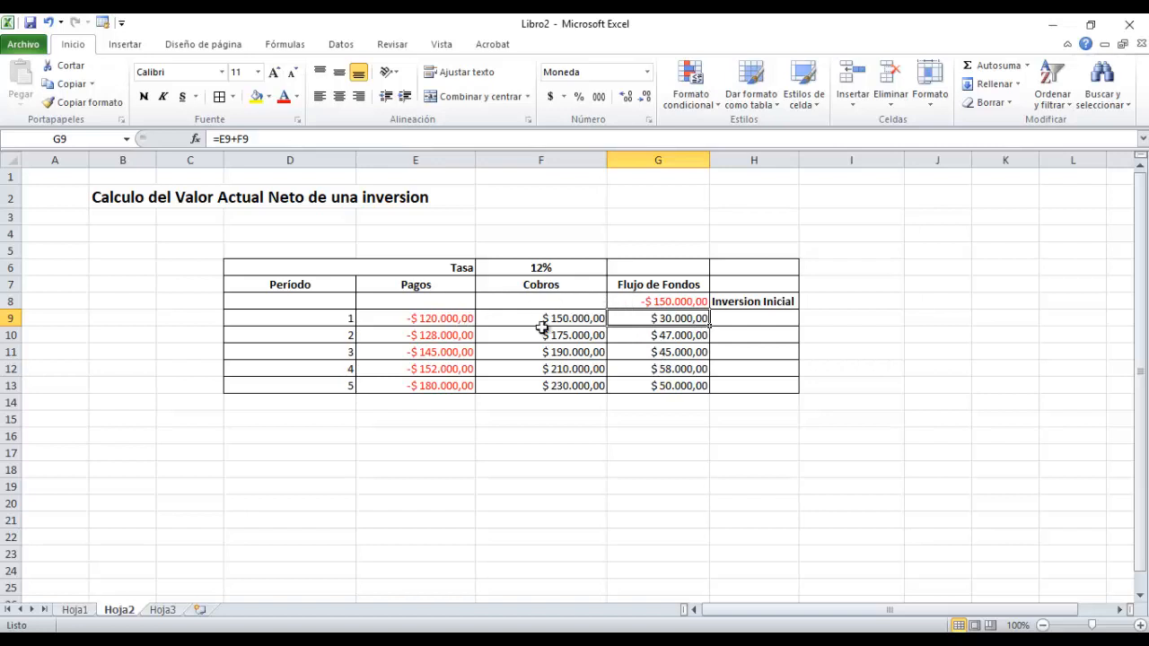
{"action": "left_click", "coordinate": [648, 302]}
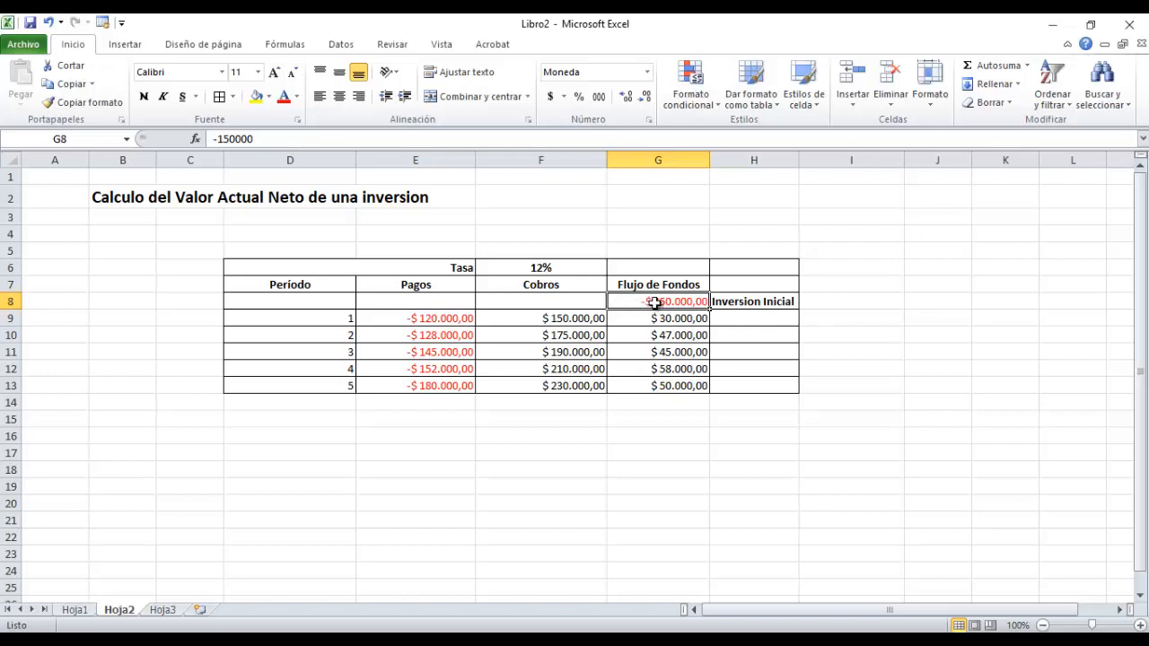
{"action": "left_click", "coordinate": [522, 269]}
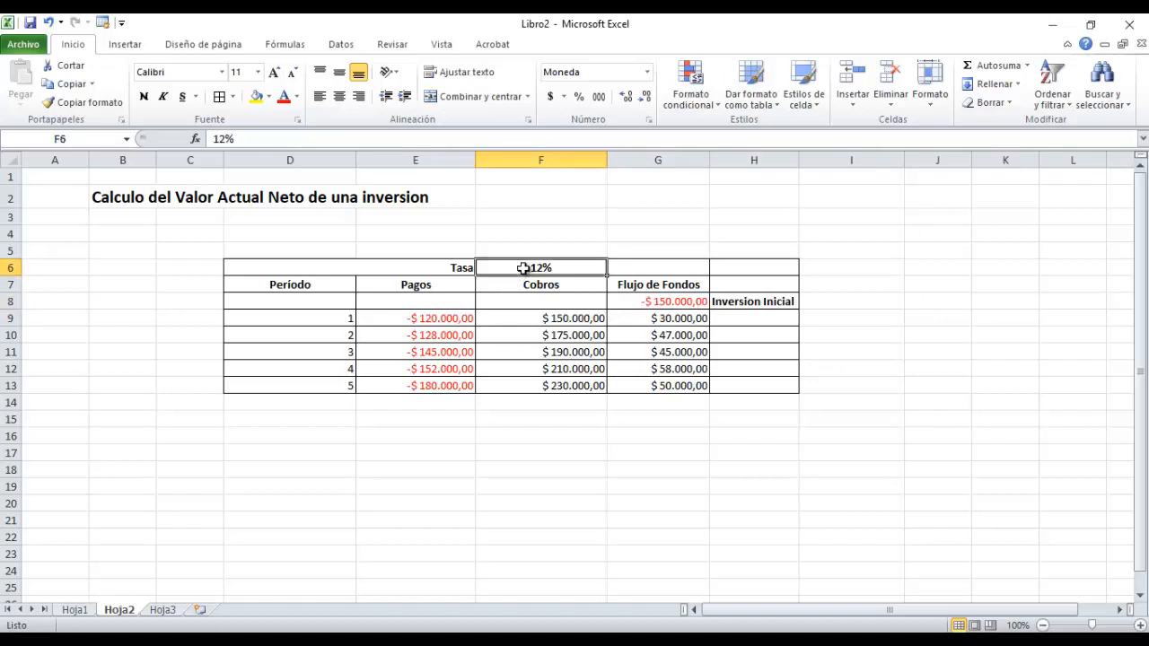
{"action": "left_click", "coordinate": [667, 303]}
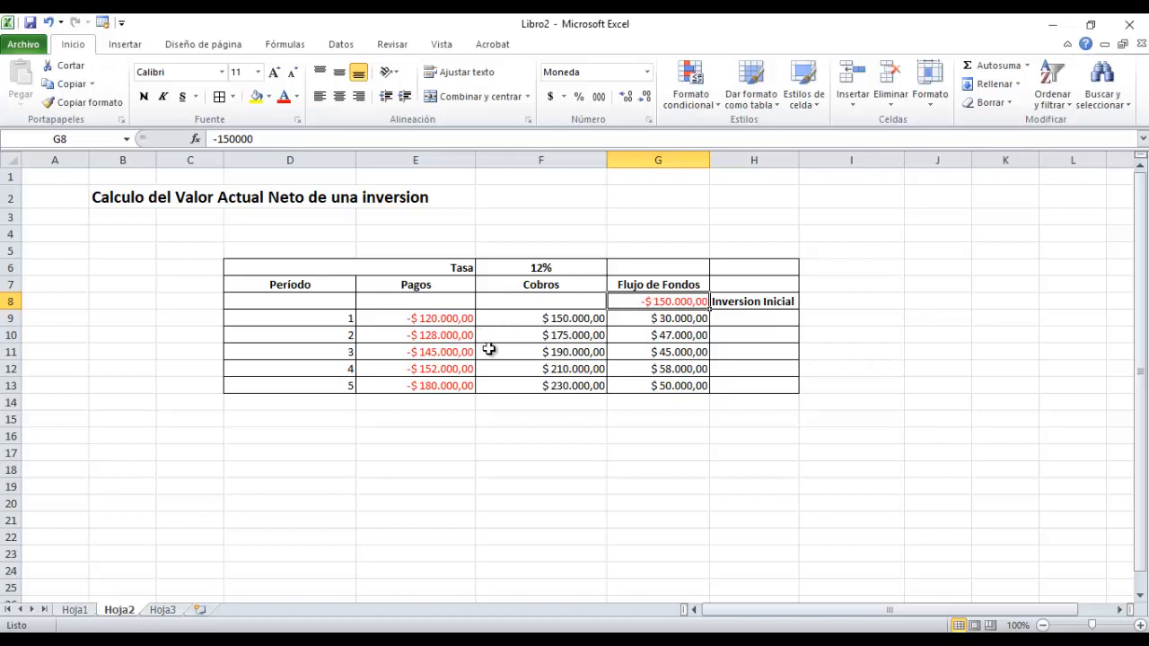
{"action": "mouse_move", "coordinate": [685, 384]}
{"action": "left_mouse_down"}
{"action": "mouse_move", "coordinate": [681, 319]}
{"action": "mouse_move", "coordinate": [566, 256]}
{"action": "mouse_move", "coordinate": [349, 320]}
{"action": "mouse_move", "coordinate": [596, 380]}
{"action": "mouse_move", "coordinate": [662, 332]}
{"action": "mouse_move", "coordinate": [656, 313]}
{"action": "mouse_move", "coordinate": [357, 287]}
{"action": "mouse_move", "coordinate": [371, 278]}
{"action": "mouse_move", "coordinate": [706, 300]}
{"action": "mouse_move", "coordinate": [699, 373]}
{"action": "left_mouse_up"}
{"action": "left_click", "coordinate": [754, 382]}
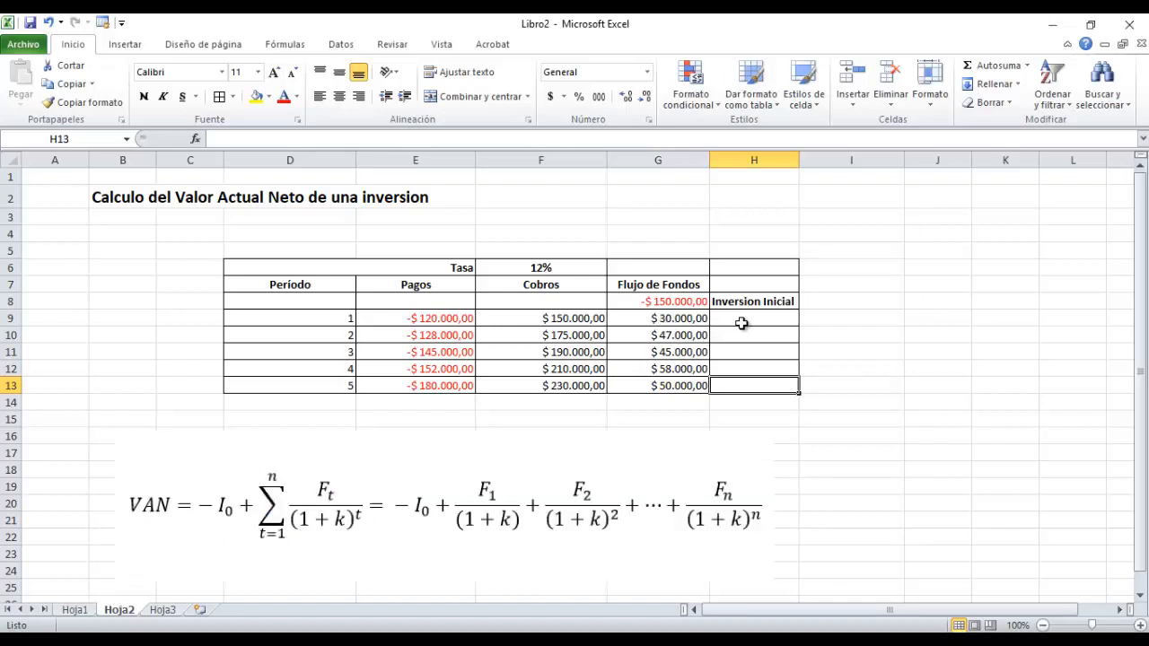
{"action": "left_click", "coordinate": [832, 320]}
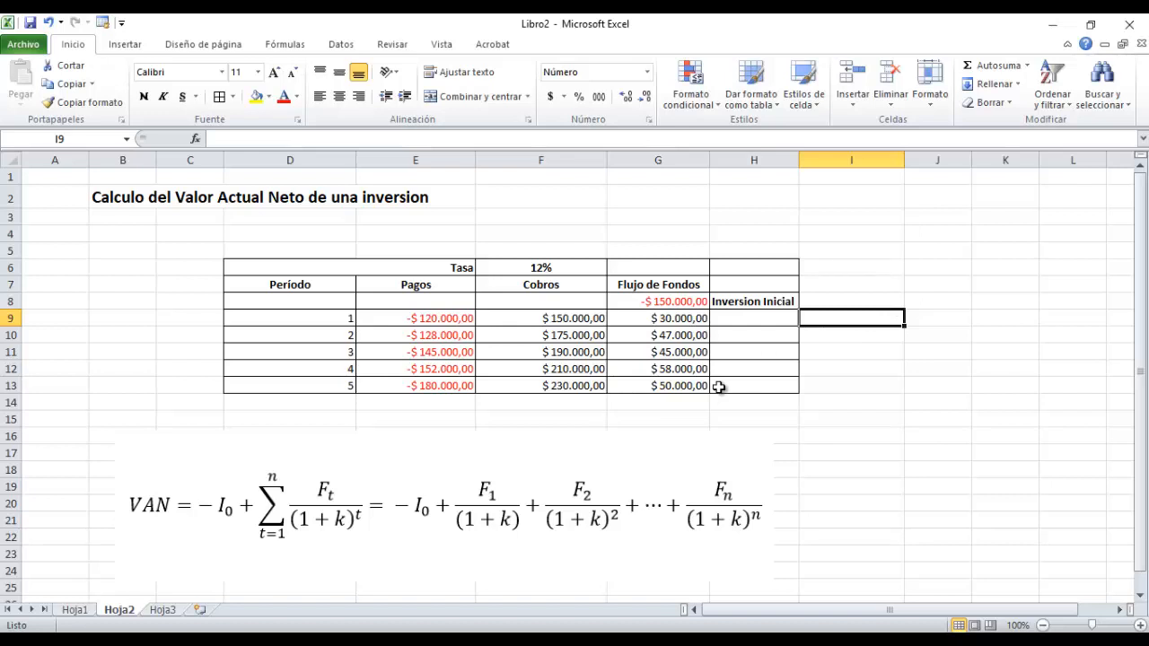
{"action": "type", "text": "("}
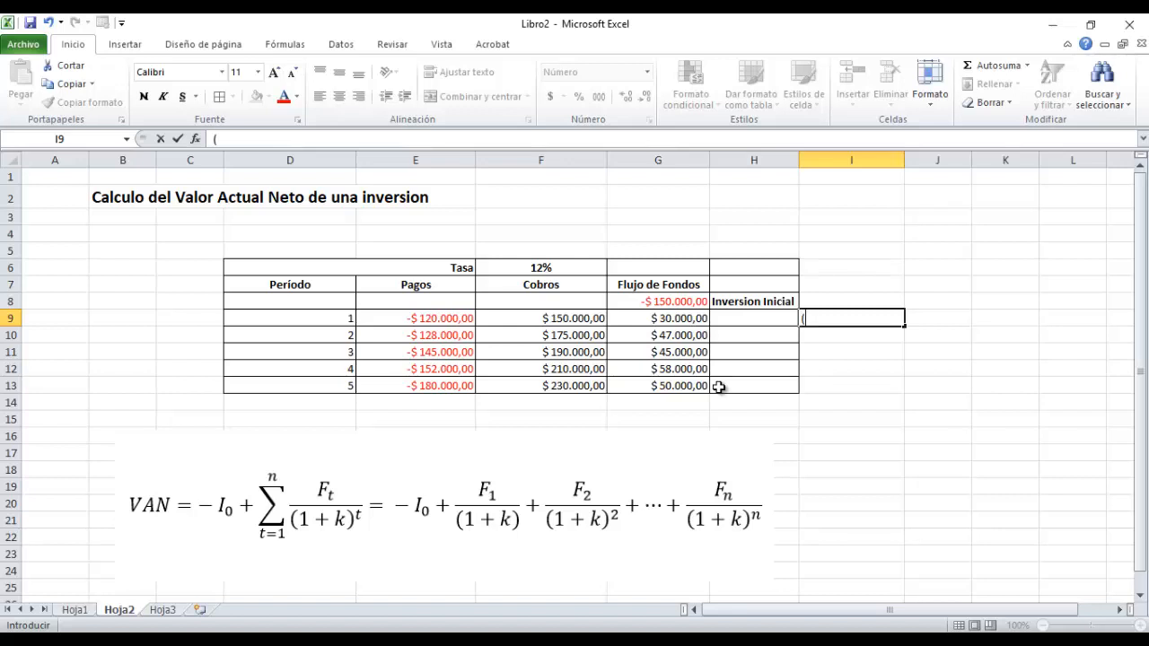
{"action": "type", "text": "1+"}
{"action": "left_click", "coordinate": [559, 270]}
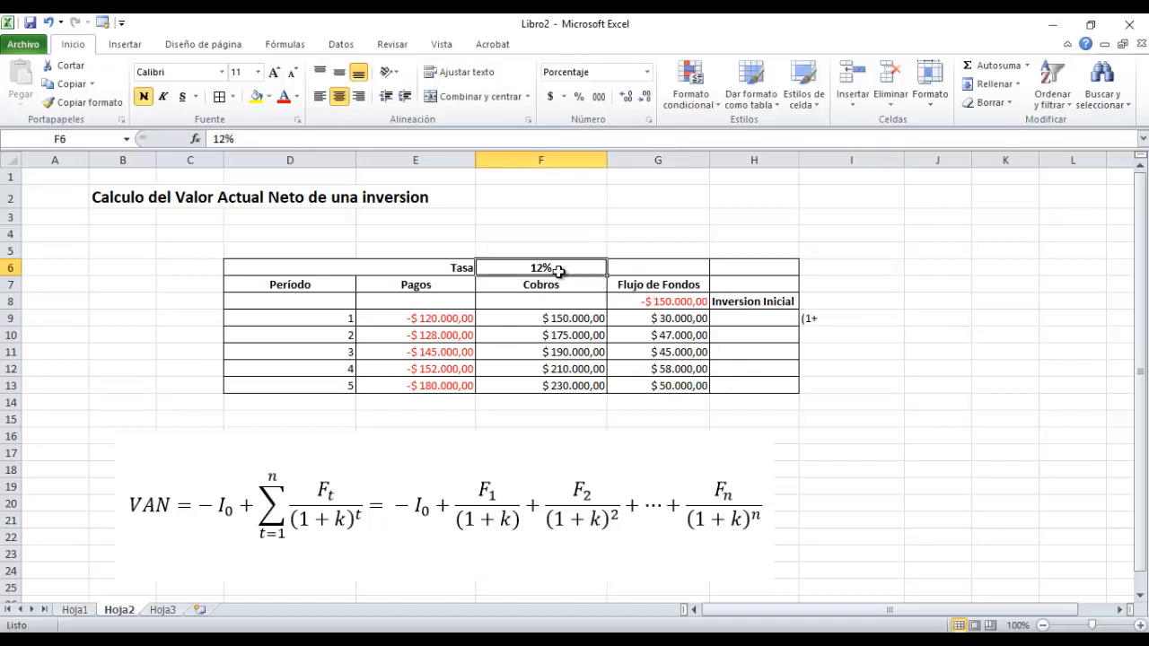
Calculate the discount factor base beside the period 1 row in I9 with the formula =(1+F6).
{"action": "left_click", "coordinate": [851, 317]}
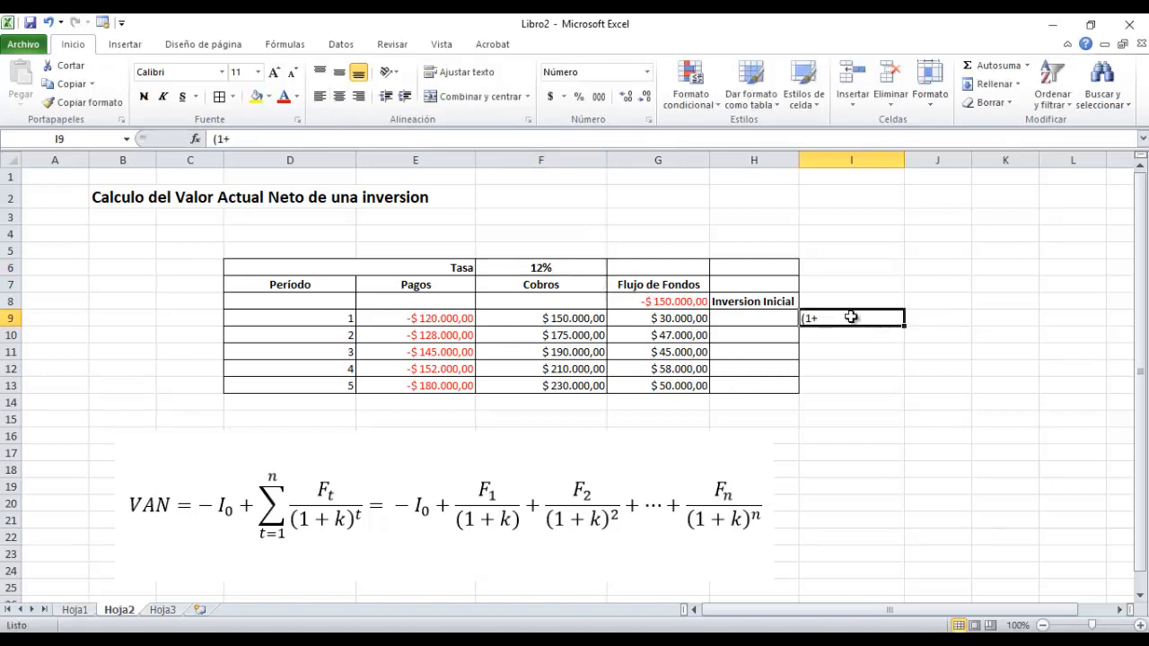
{"action": "type", "text": "="}
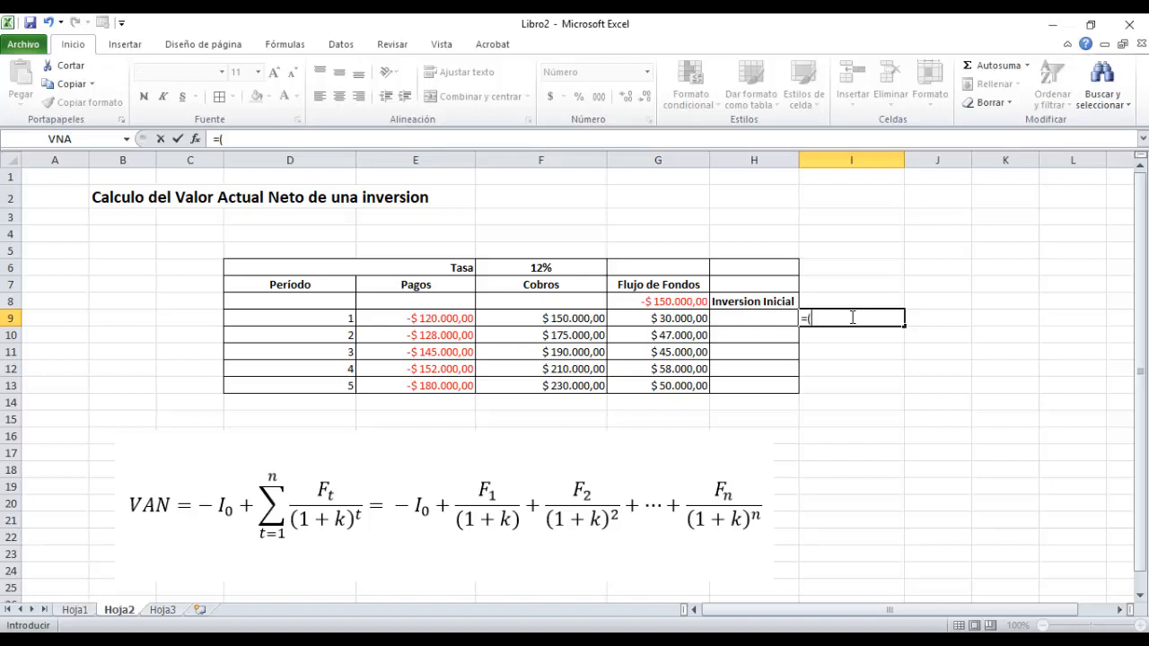
{"action": "type", "text": "(1+"}
{"action": "left_click", "coordinate": [511, 268]}
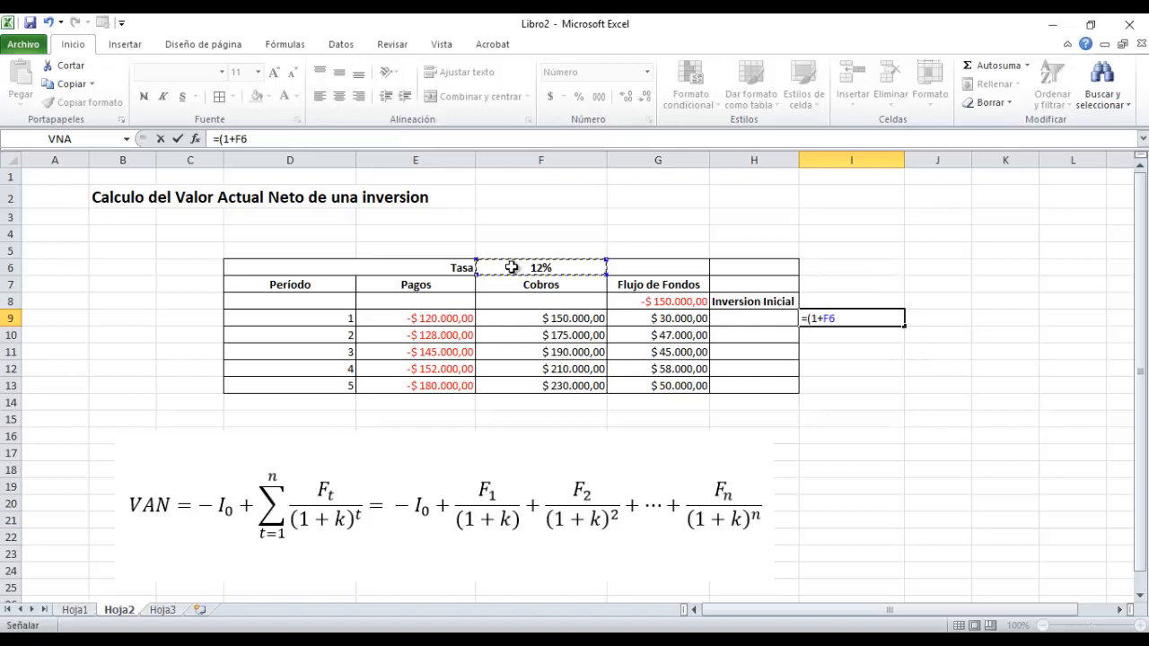
{"action": "type", "text": "="}
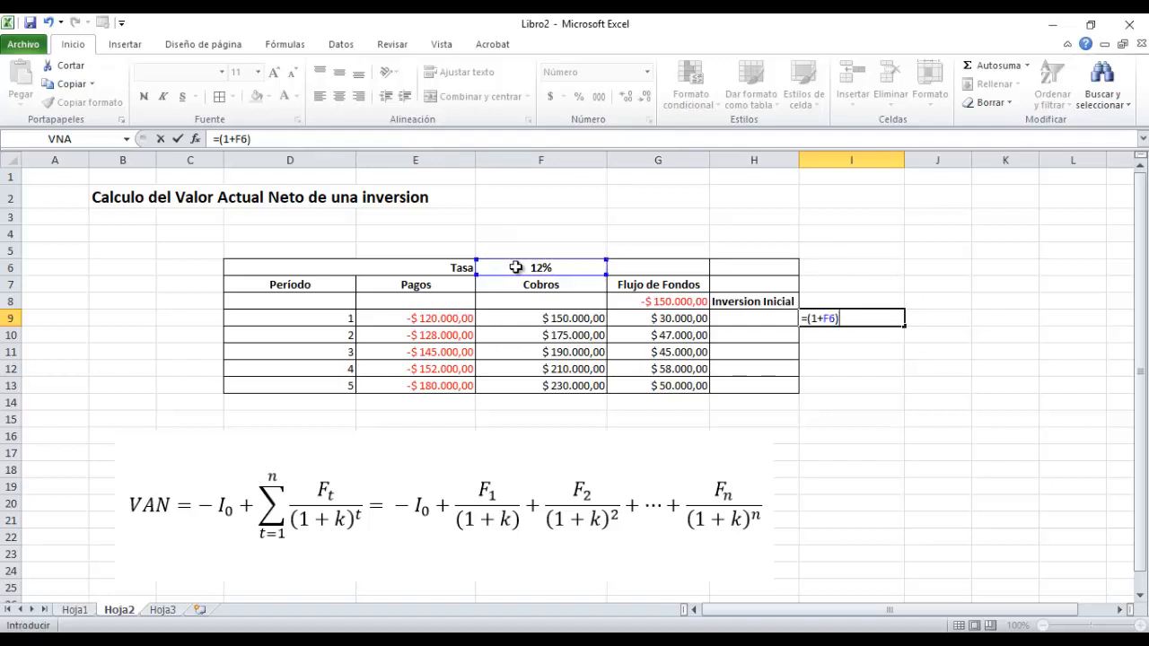
{"action": "key", "text": "Return"}
{"action": "left_click", "coordinate": [861, 320]}
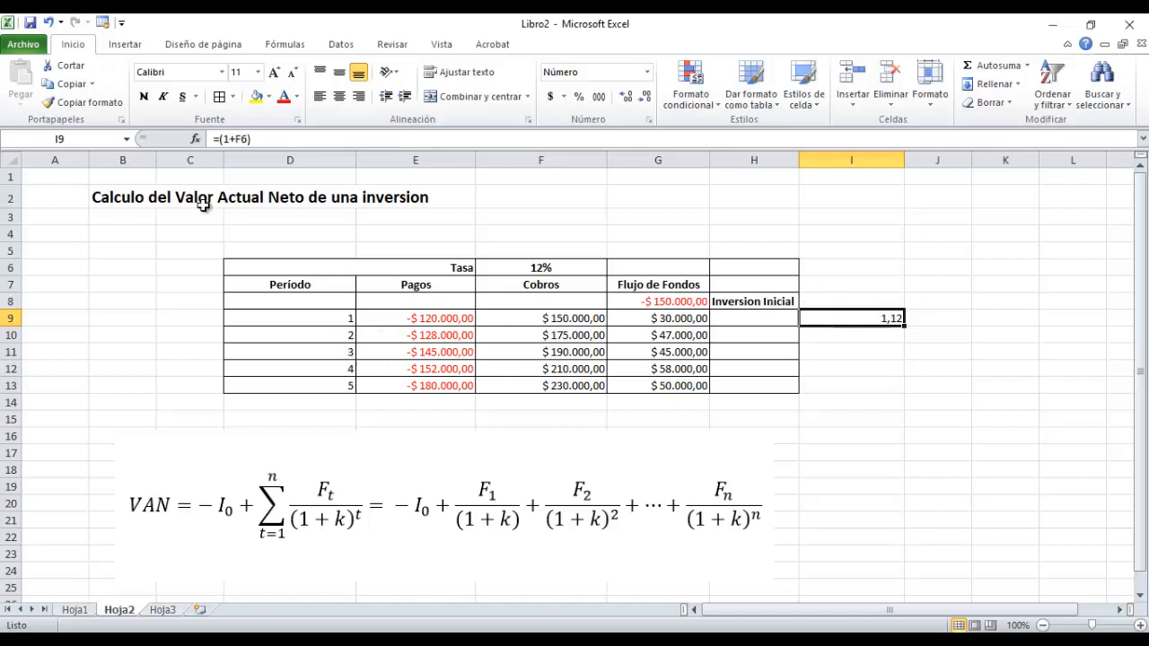
Rewrite the discount factor in I9 as a power of the period number with the formula =POTENCIA((1+F6);D9).
{"action": "left_click", "coordinate": [227, 139]}
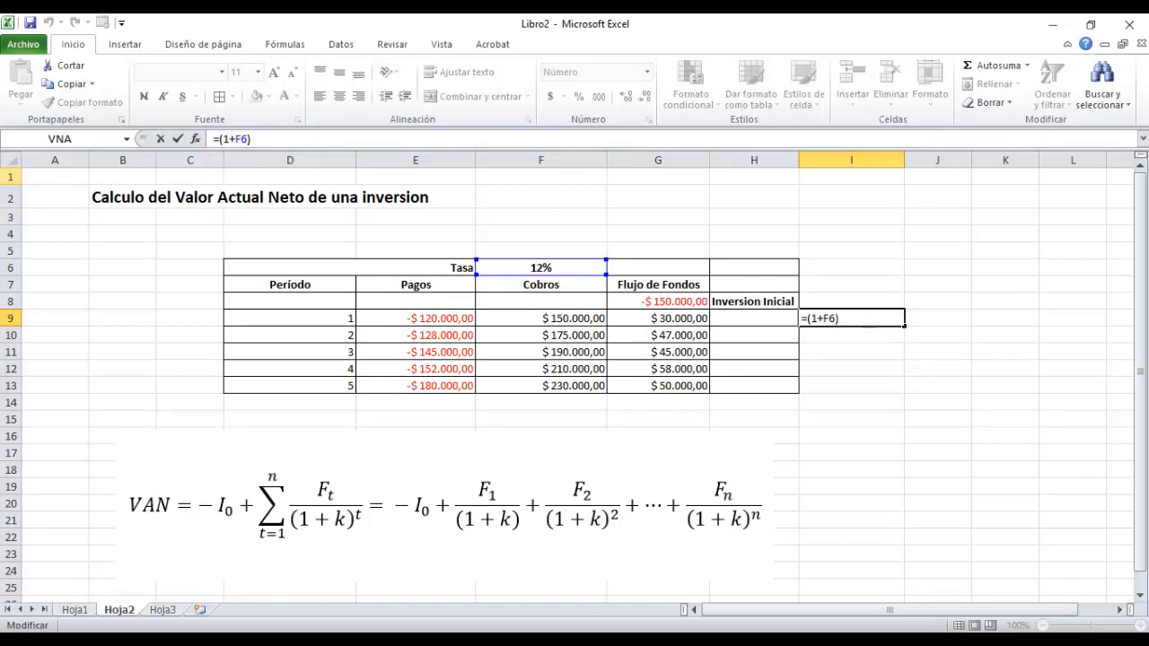
{"action": "key", "text": "Delete"}
{"action": "key", "text": "Return"}
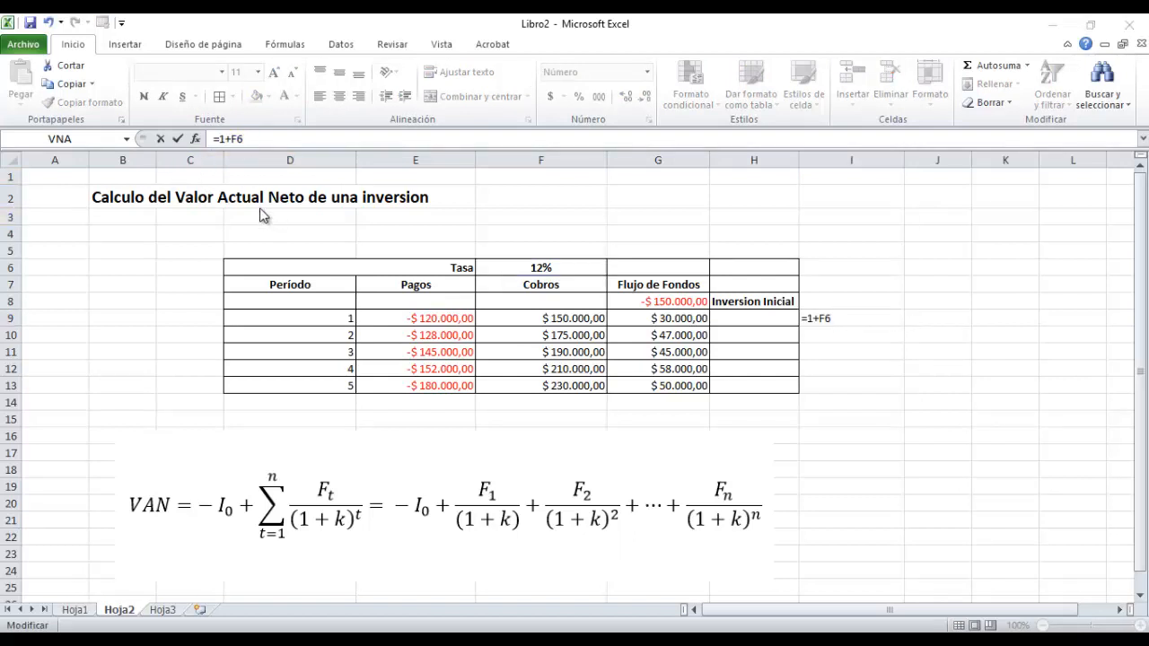
{"action": "left_click", "coordinate": [220, 138]}
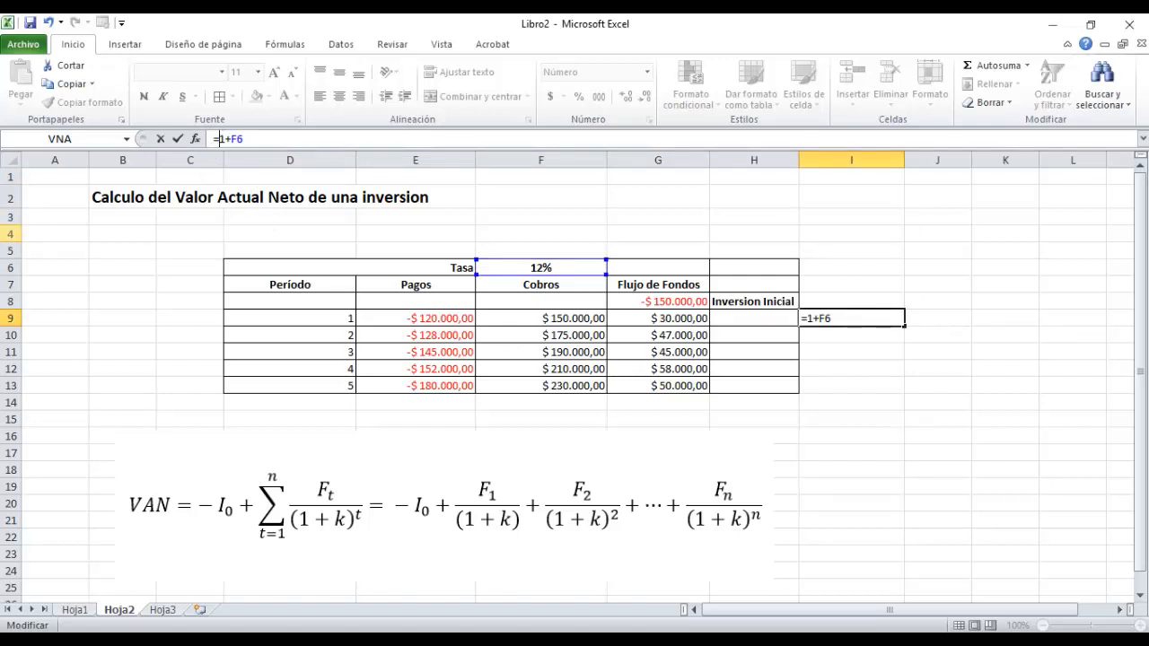
{"action": "type", "text": "Potencia"}
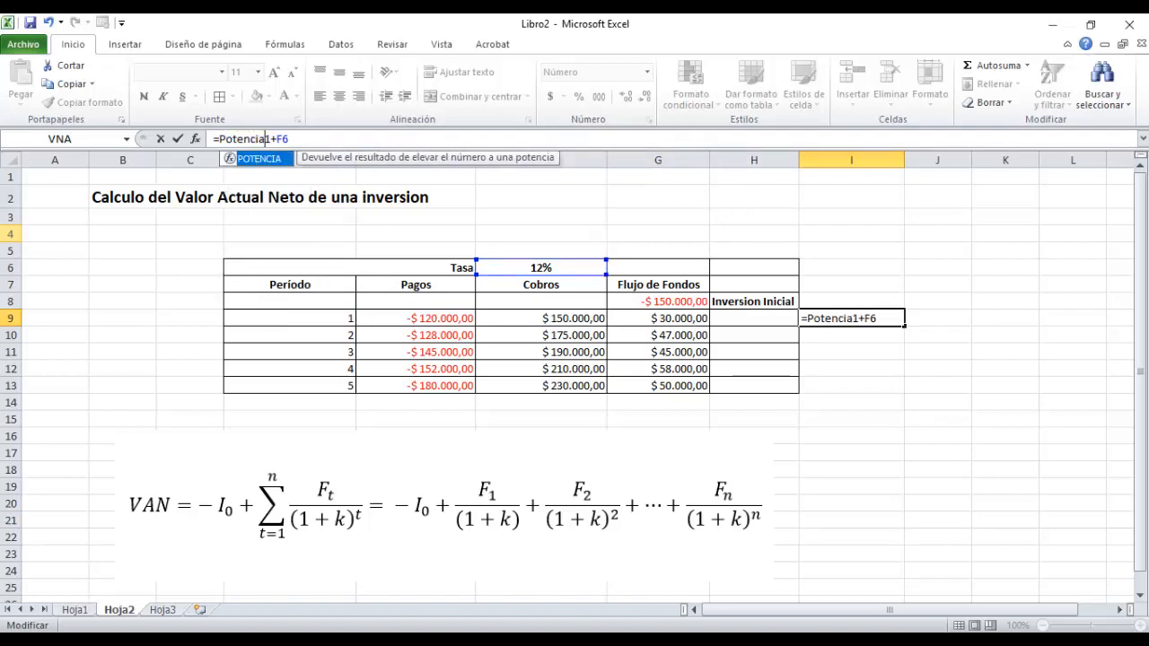
{"action": "type", "text": "("}
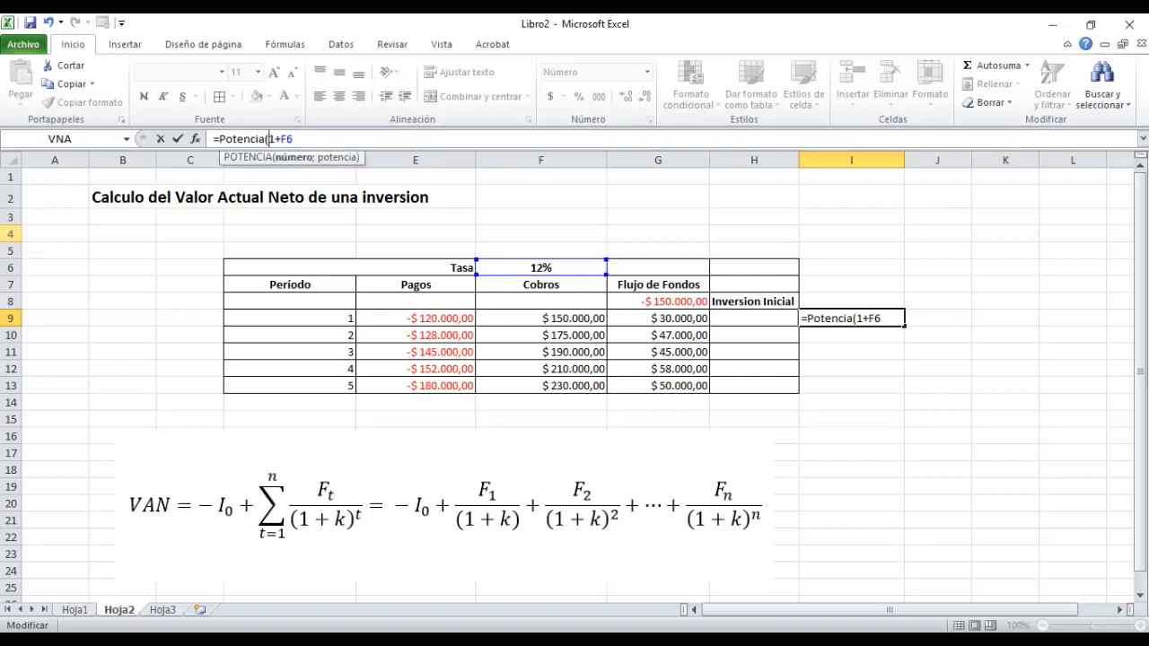
{"action": "type", "text": "("}
{"action": "type", "text": ";"}
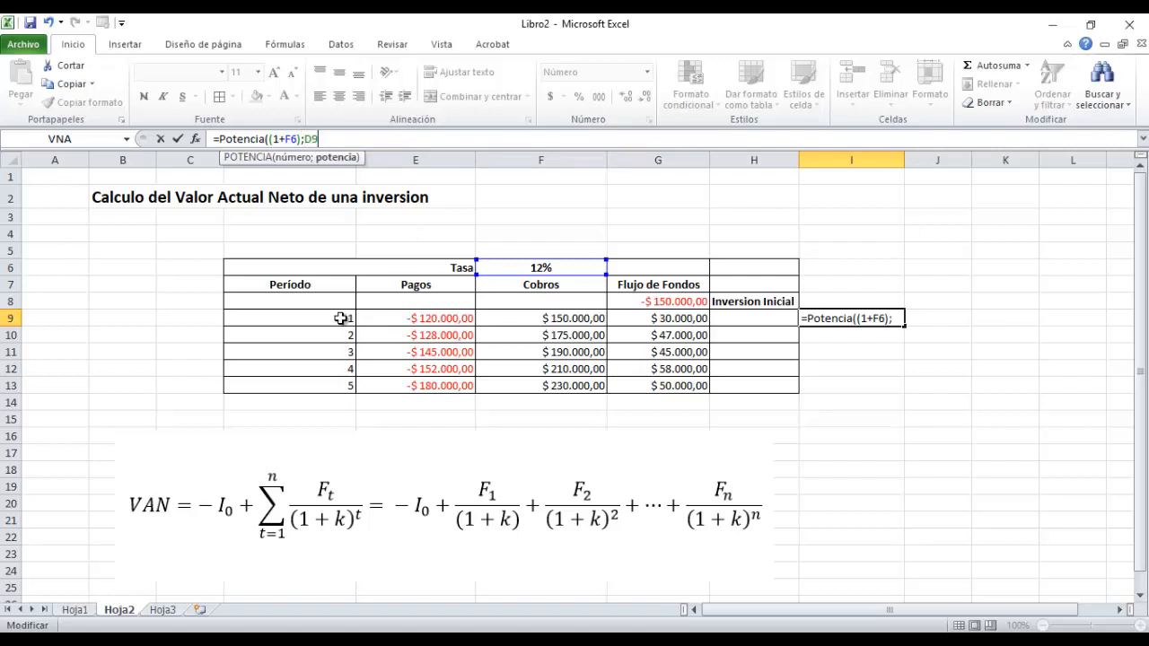
{"action": "left_click", "coordinate": [338, 320]}
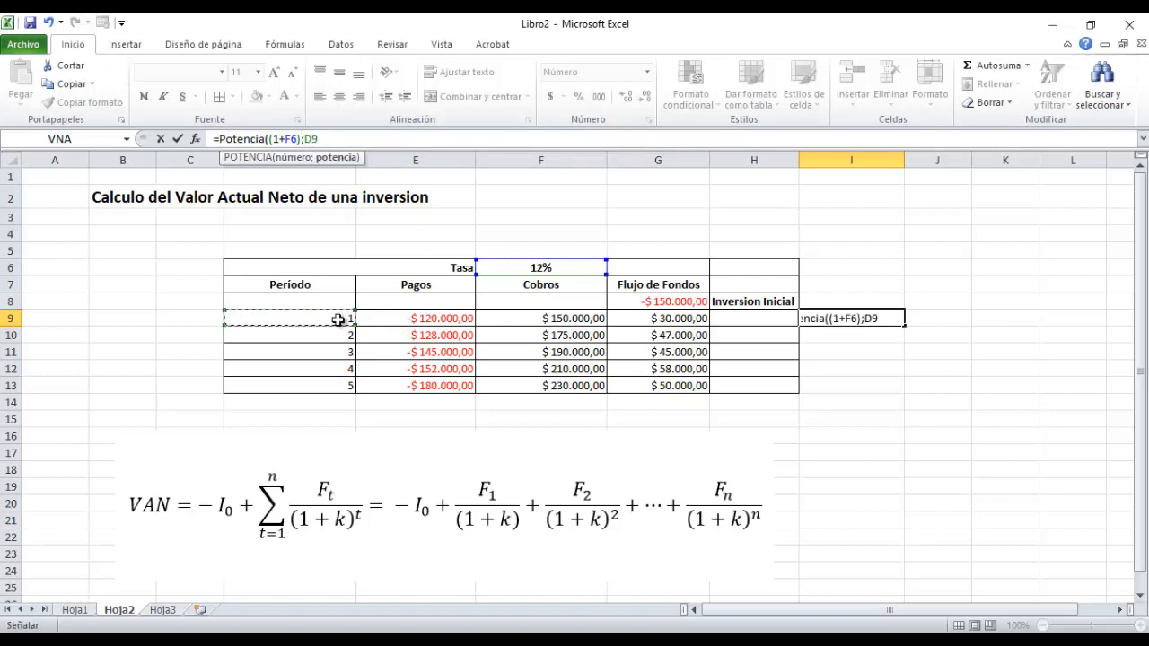
{"action": "type", "text": "="}
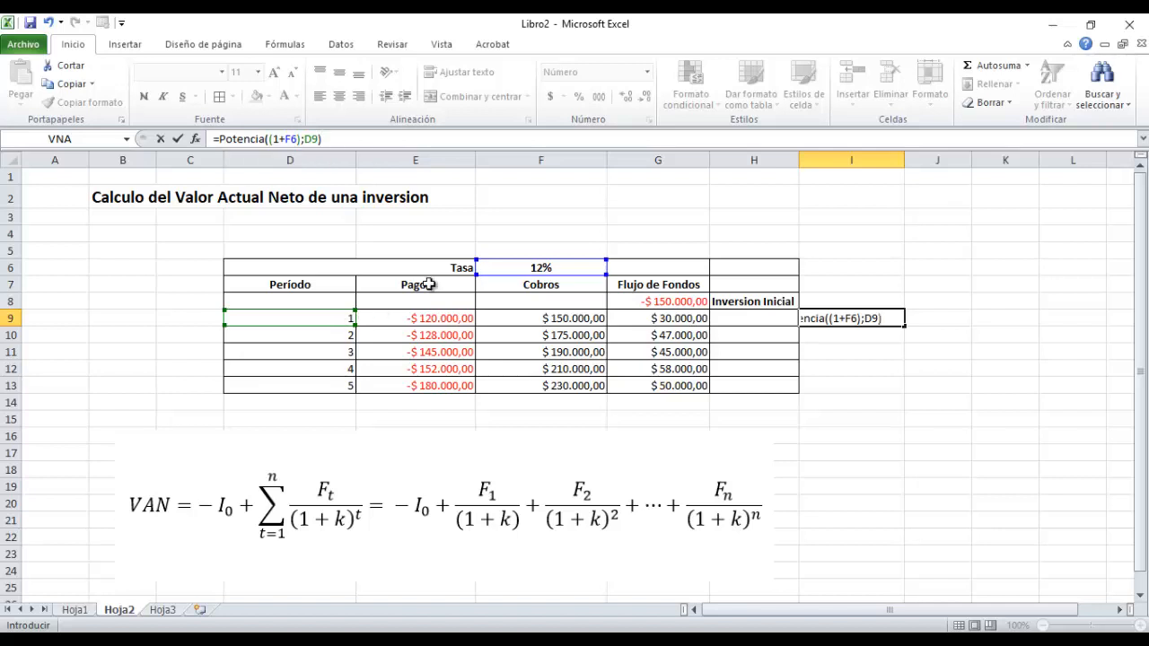
{"action": "key", "text": "Return"}
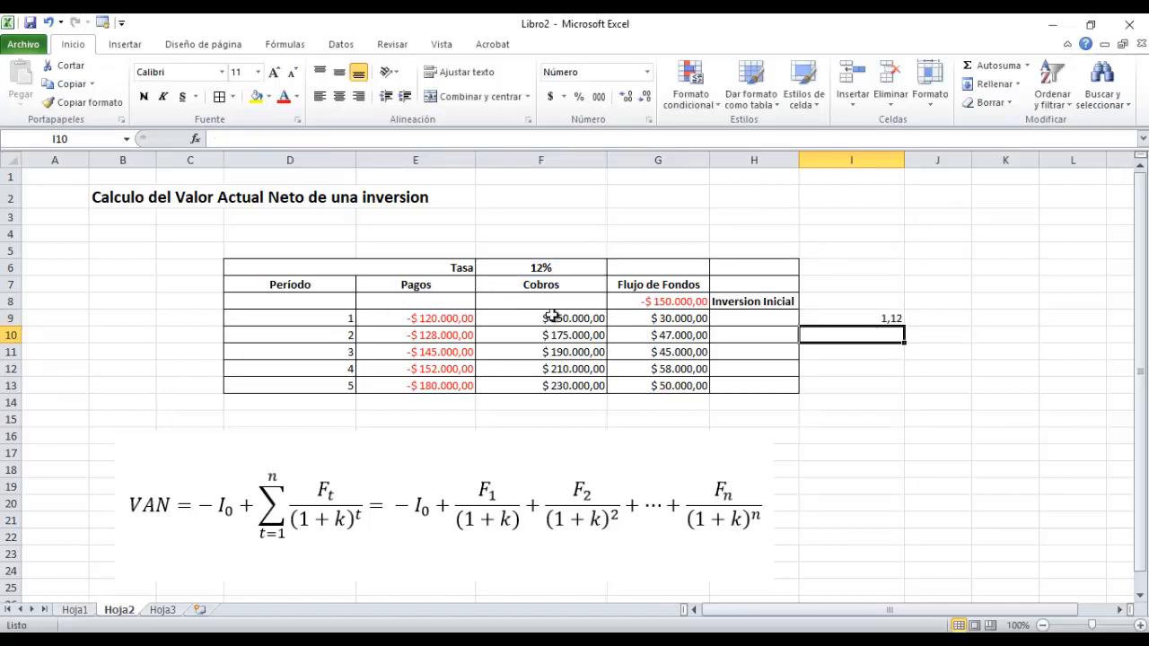
Make the rate reference in the I9 formula absolute, giving =POTENCIA((1+$F$6);D9).
{"action": "left_click", "coordinate": [886, 320]}
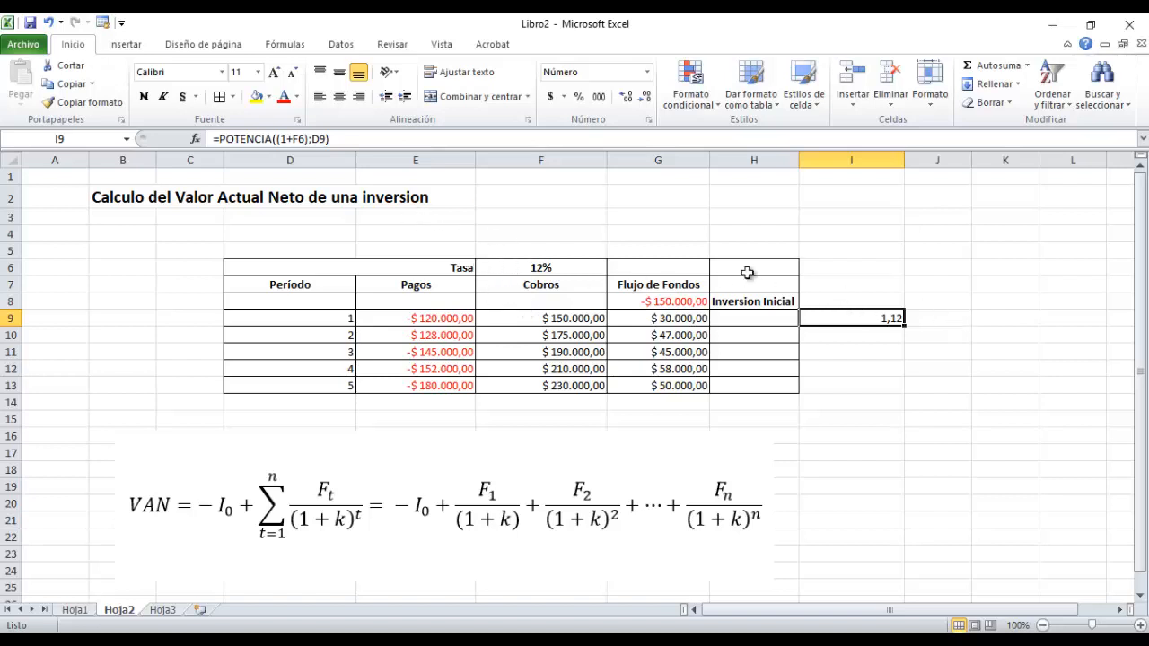
{"action": "left_click", "coordinate": [294, 139]}
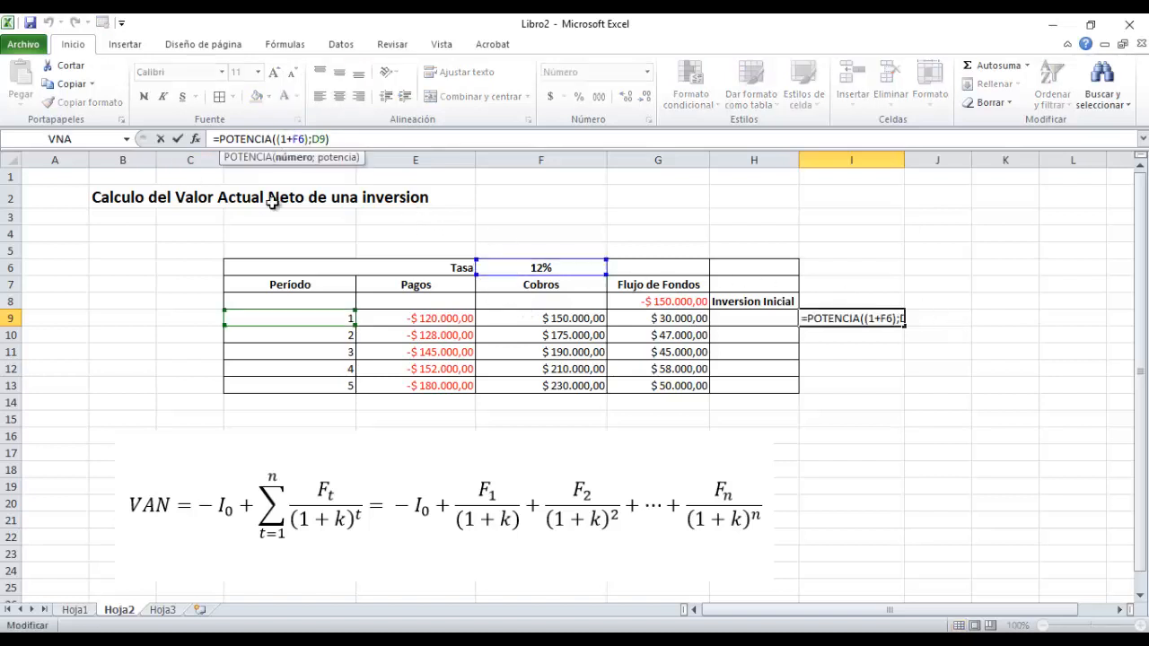
{"action": "type", "text": "$F"}
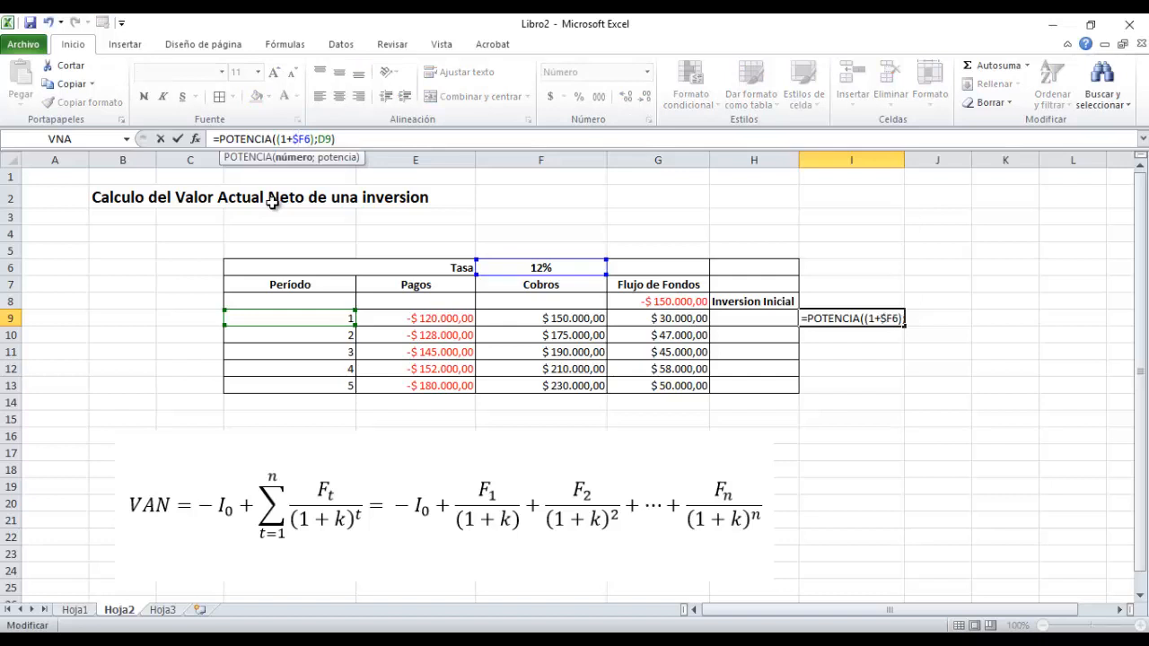
{"action": "type", "text": "$"}
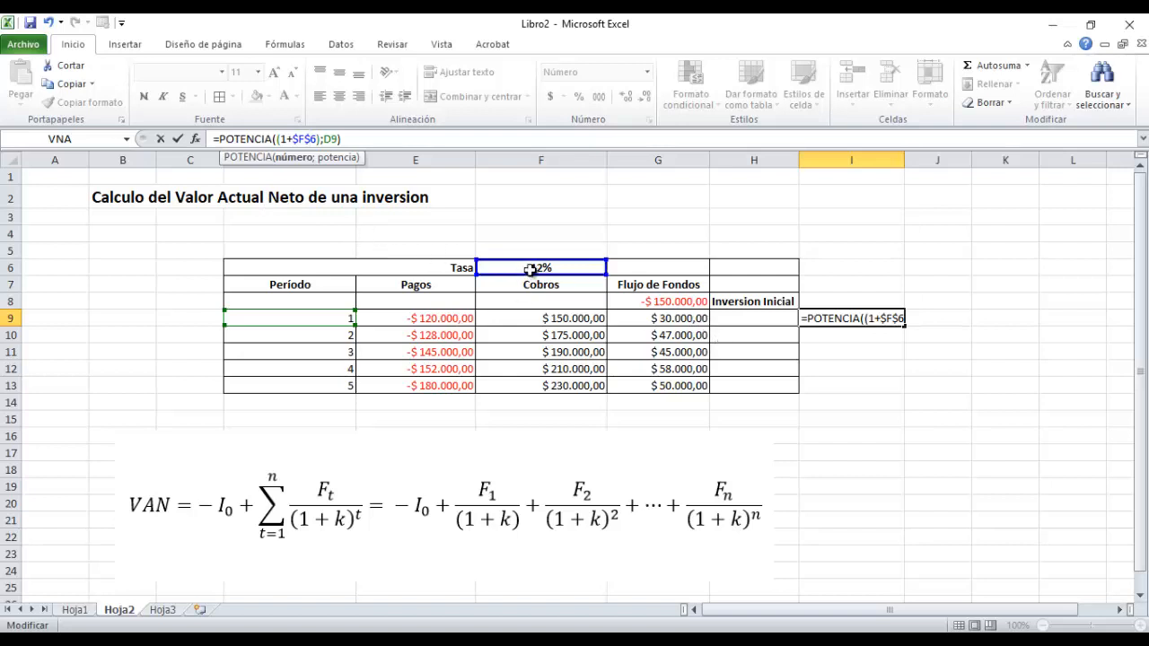
{"action": "key", "text": "ctrl+Return"}
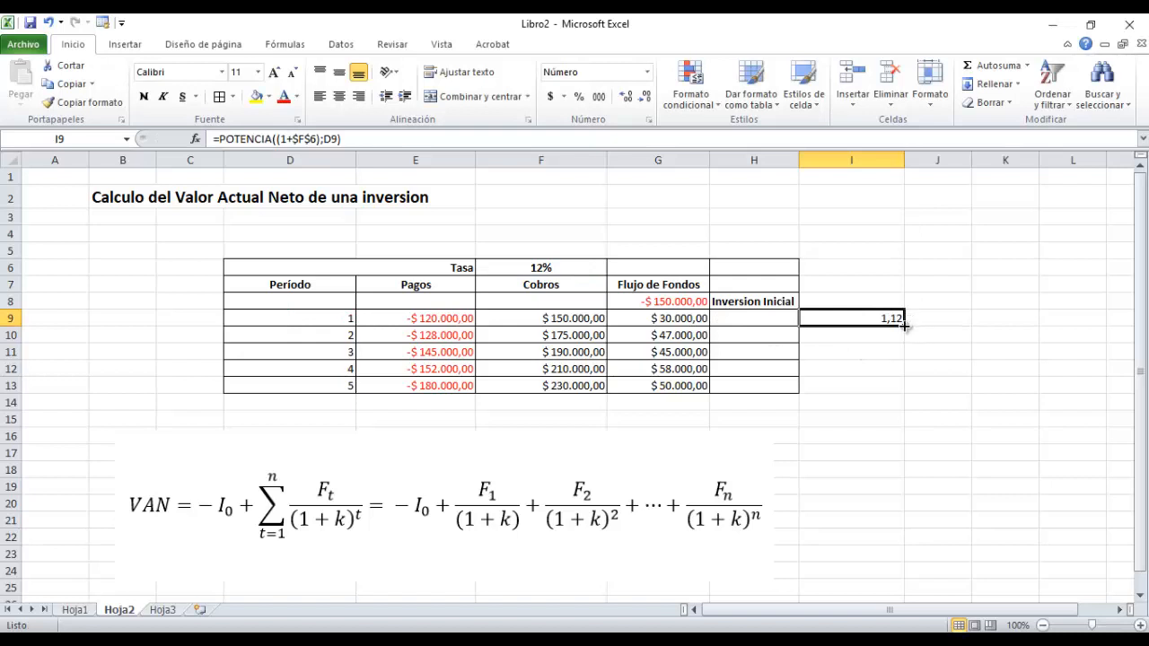
Copy the discount factor formula from I9 down through I13 for periods 2 to 5.
{"action": "left_click_drag", "start_coordinate": [905, 327], "coordinate": [902, 396]}
{"action": "left_click", "coordinate": [936, 432]}
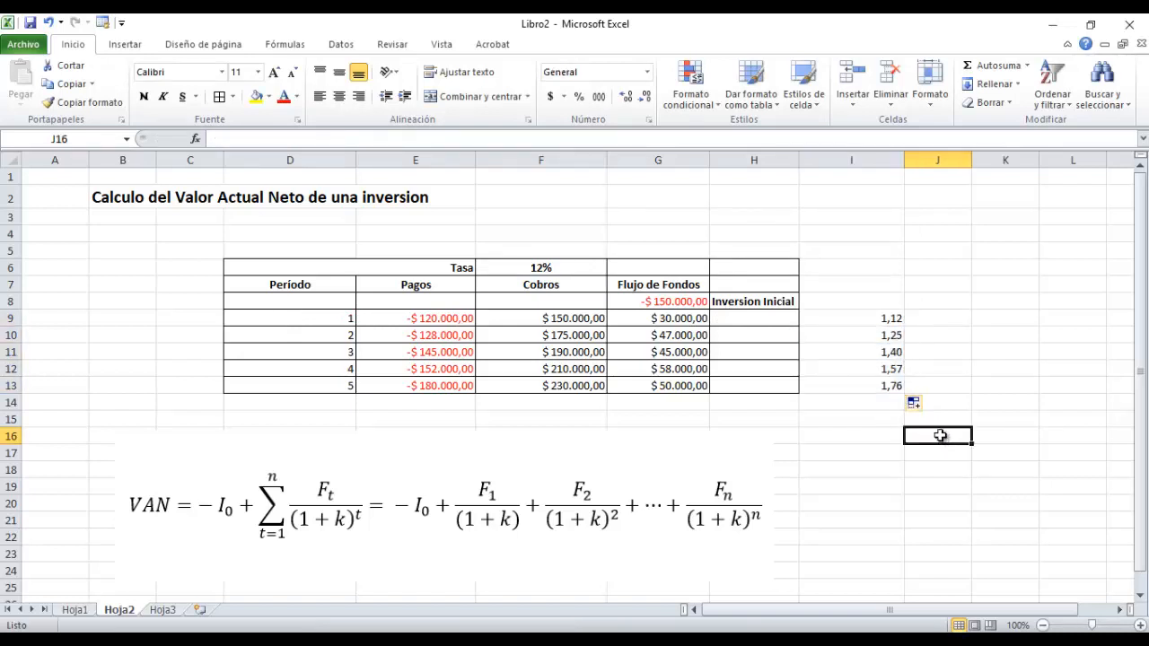
{"action": "left_click", "coordinate": [925, 380]}
{"action": "left_click", "coordinate": [931, 316]}
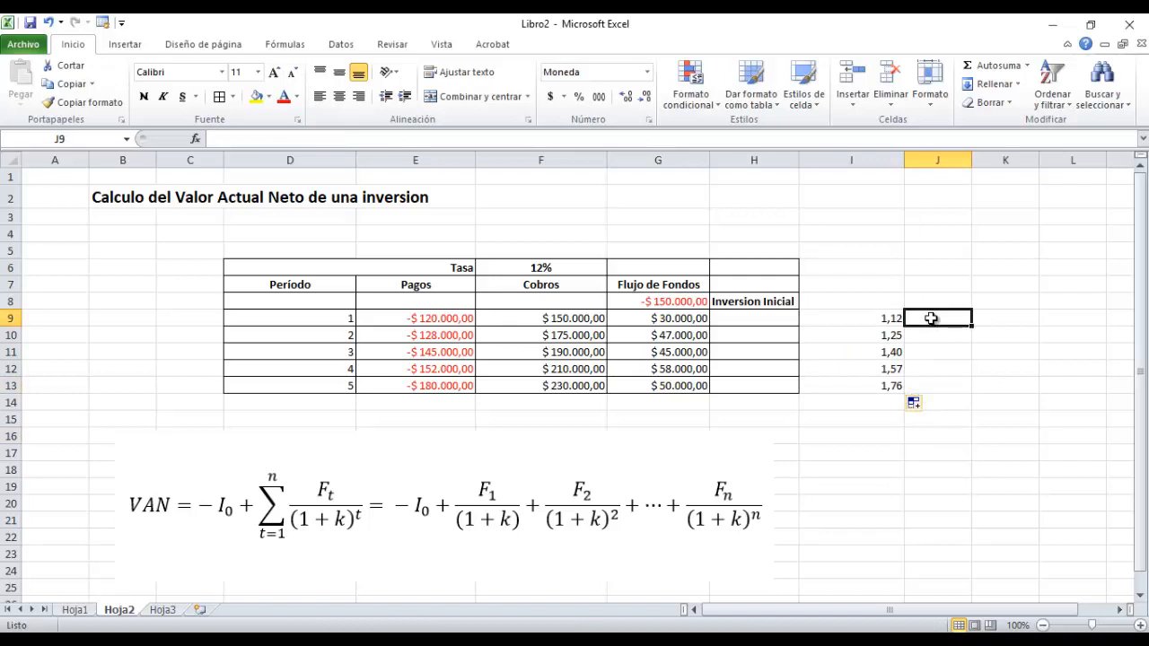
Add the column headings Denominador in I8 and F.Actuales in J8.
{"action": "left_click", "coordinate": [863, 301]}
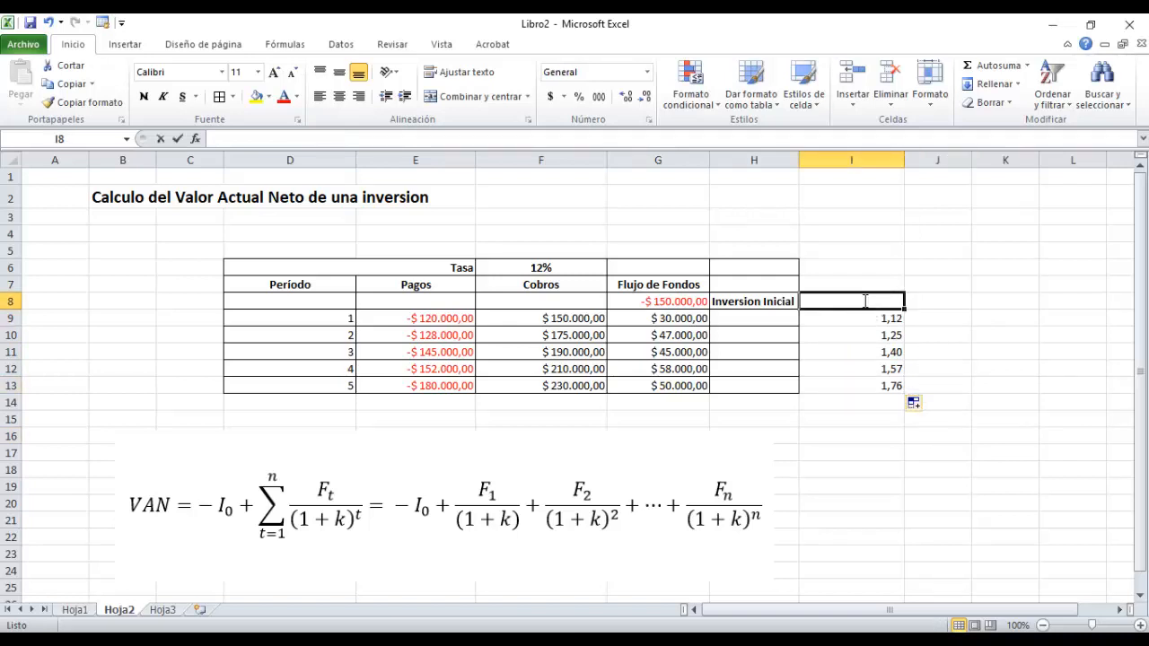
{"action": "type", "text": "Denominador"}
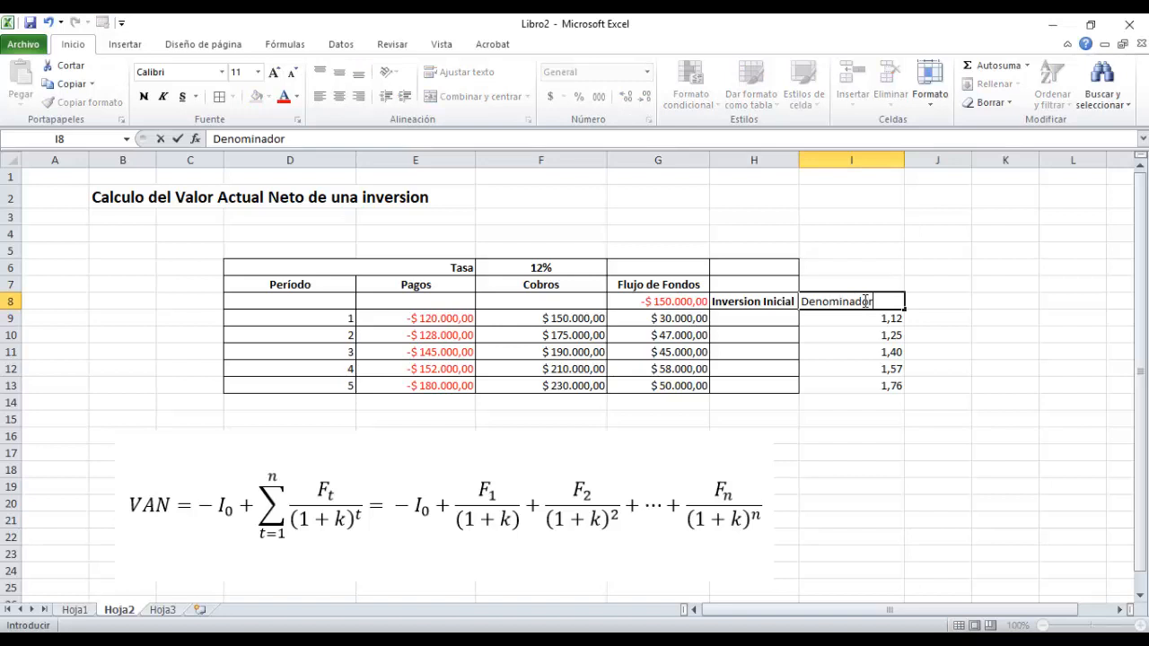
{"action": "key", "text": "Return"}
{"action": "left_click", "coordinate": [942, 302]}
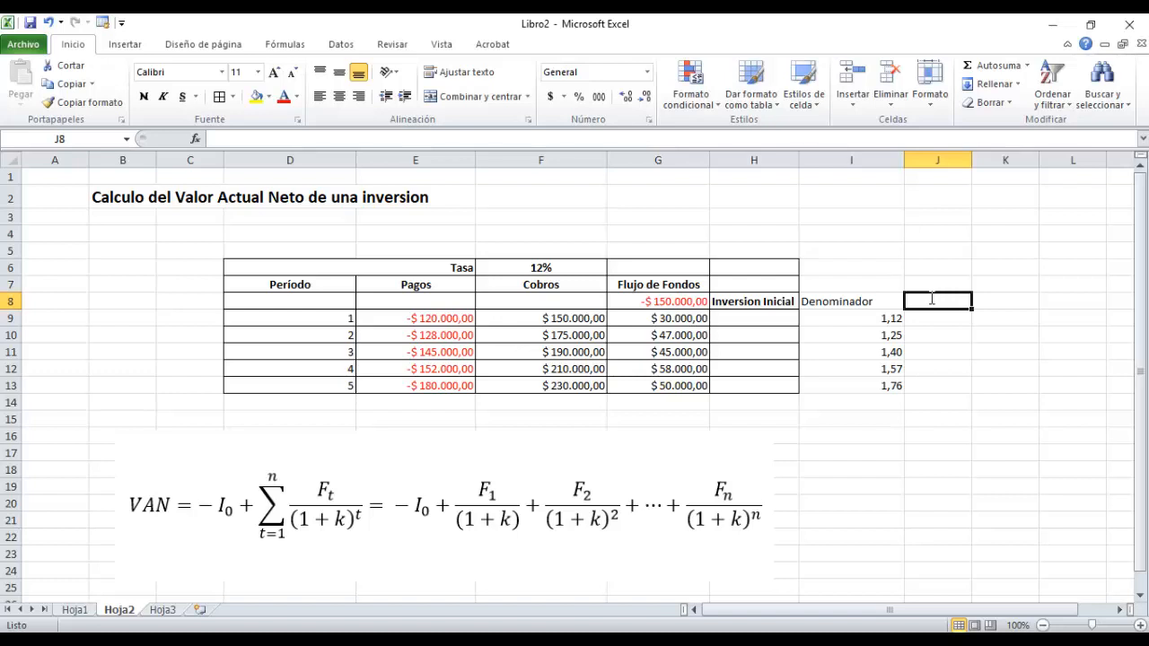
{"action": "type", "text": "F.Act"}
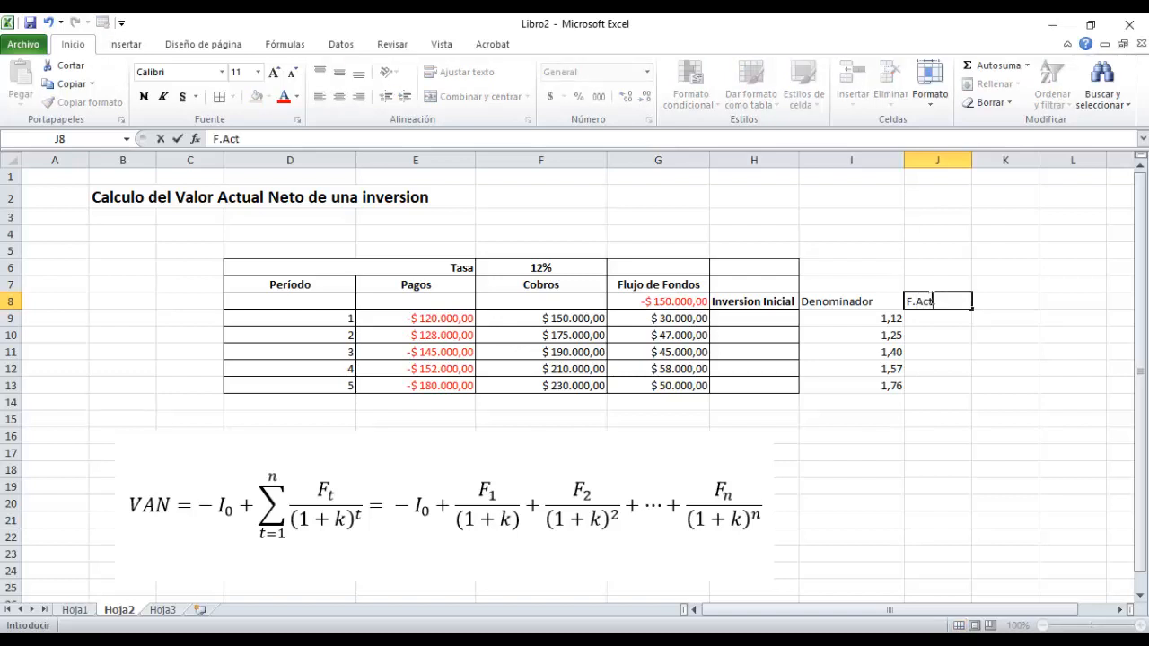
{"action": "type", "text": "uales"}
{"action": "key", "text": "Return"}
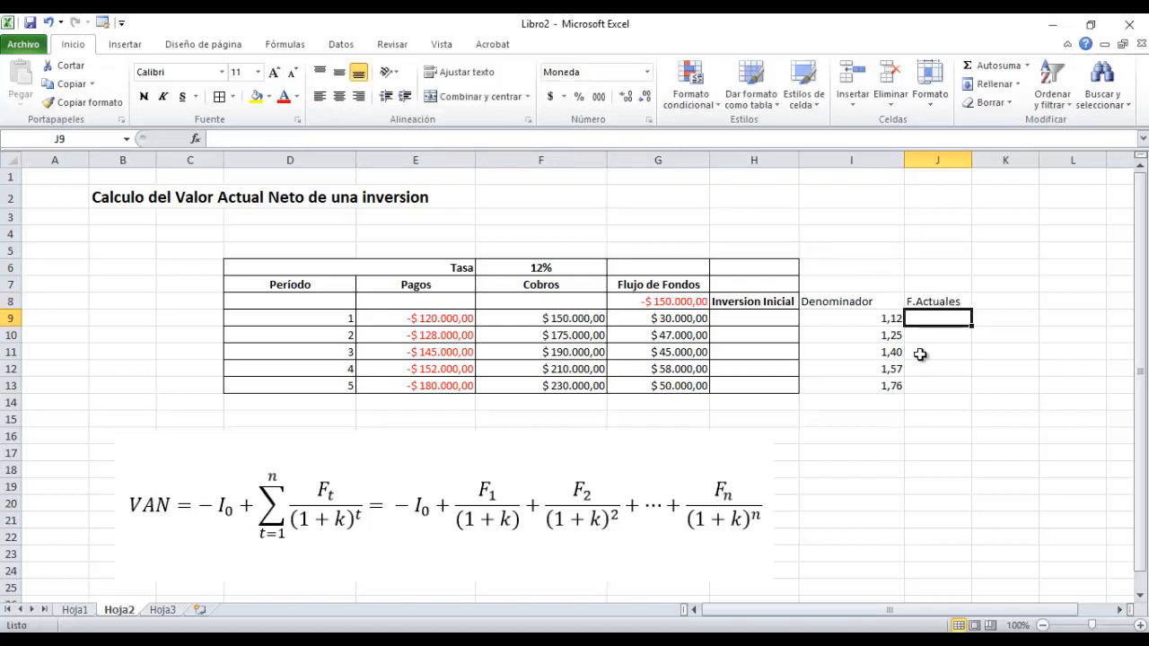
Calculate the present value of the period 1 cash flow in J9 with the formula =G9/I9.
{"action": "type", "text": "="}
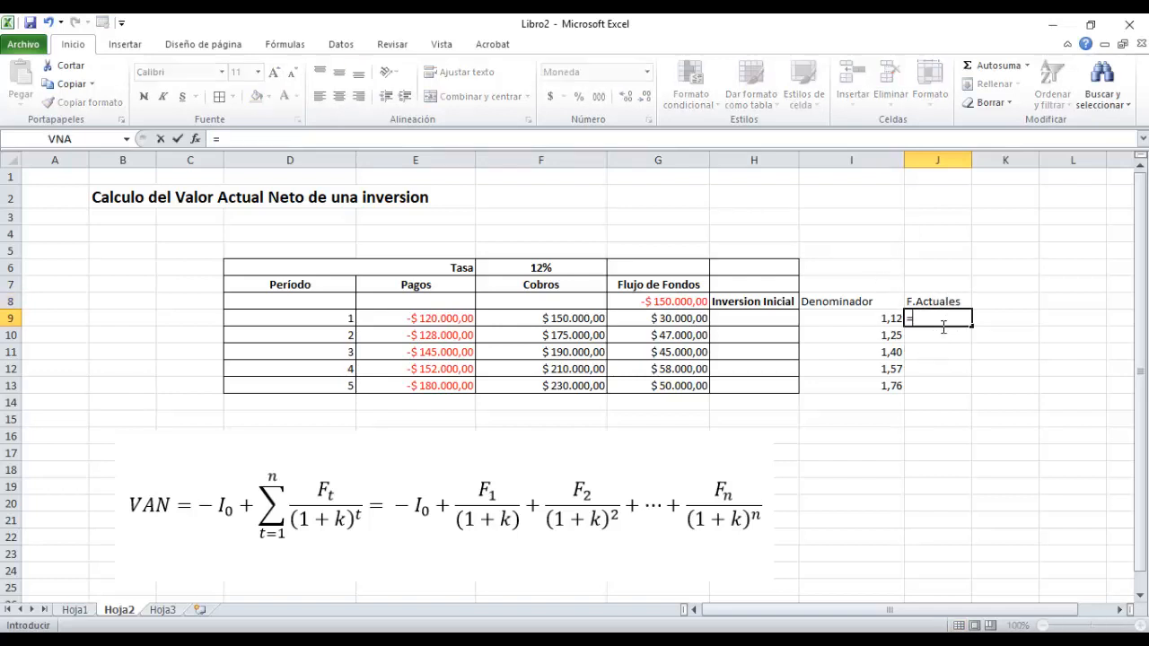
{"action": "left_click", "coordinate": [660, 319]}
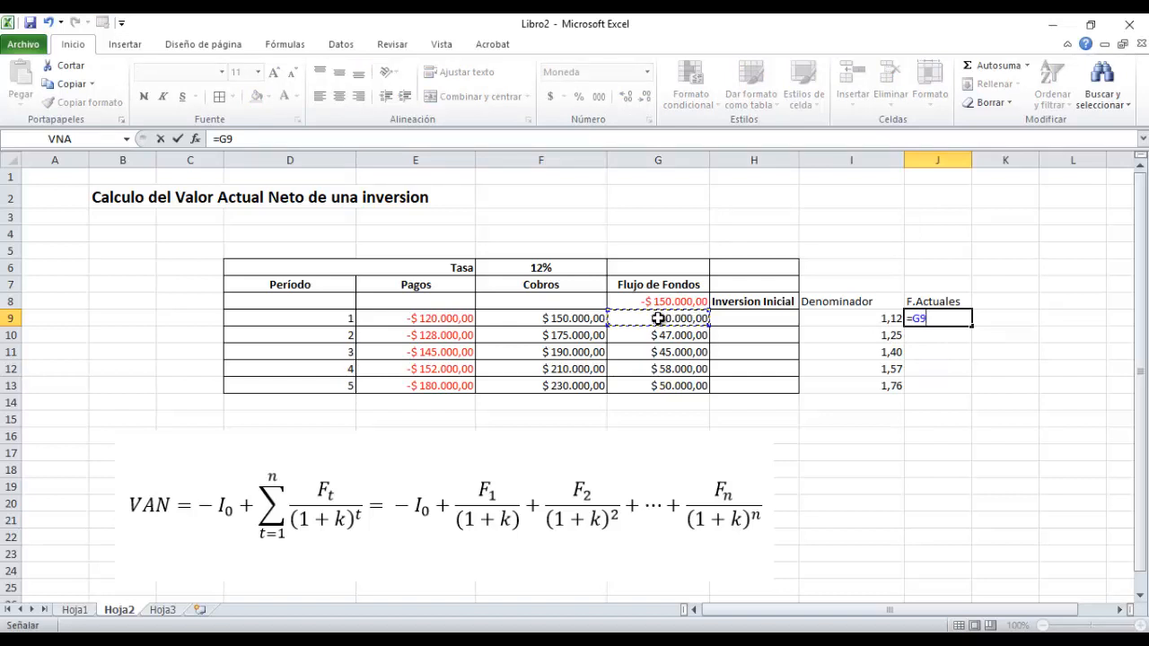
{"action": "type", "text": "/"}
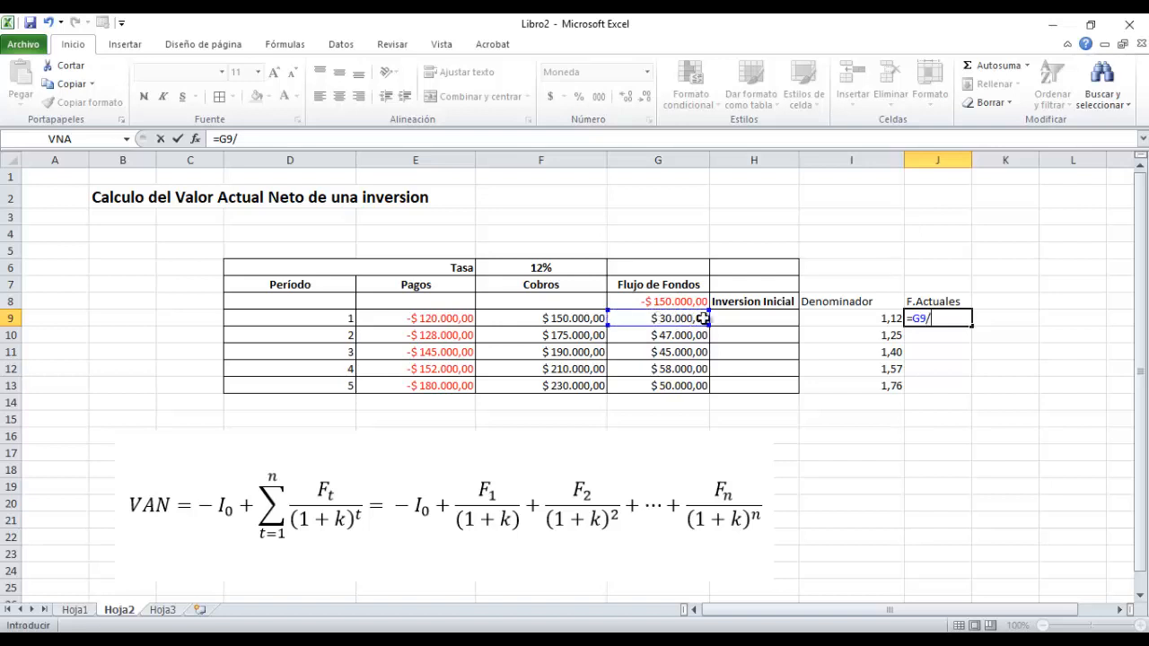
{"action": "left_click", "coordinate": [878, 316]}
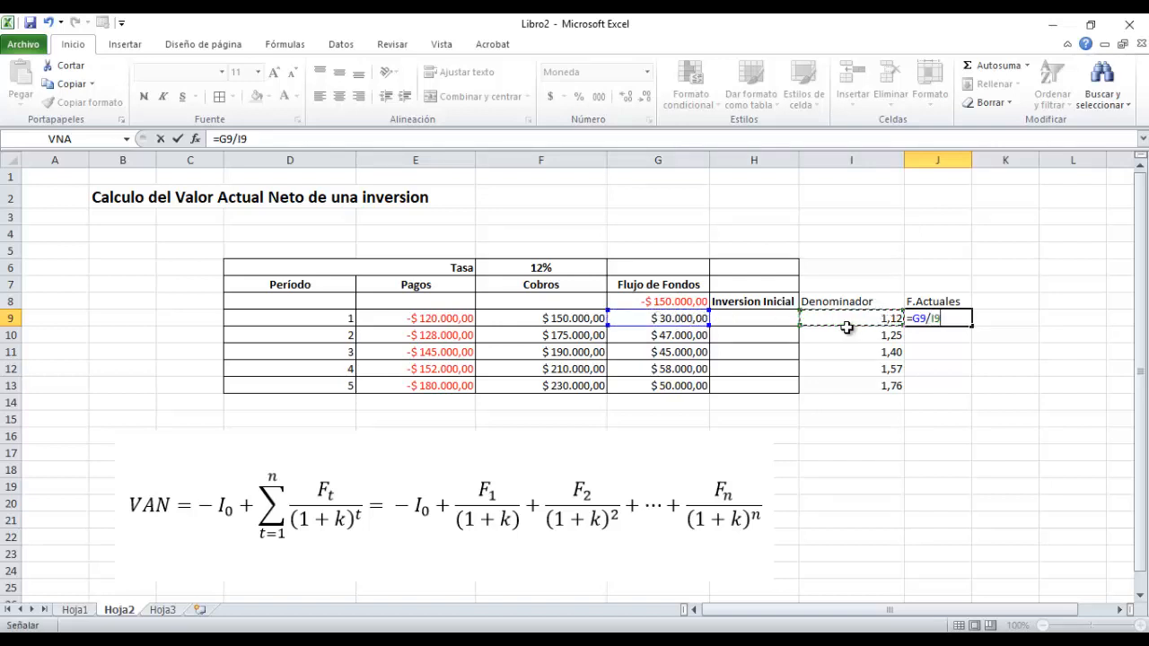
{"action": "key", "text": "Return"}
Copy the present value formula from J9 down through J13 for the remaining periods.
{"action": "left_click", "coordinate": [962, 320]}
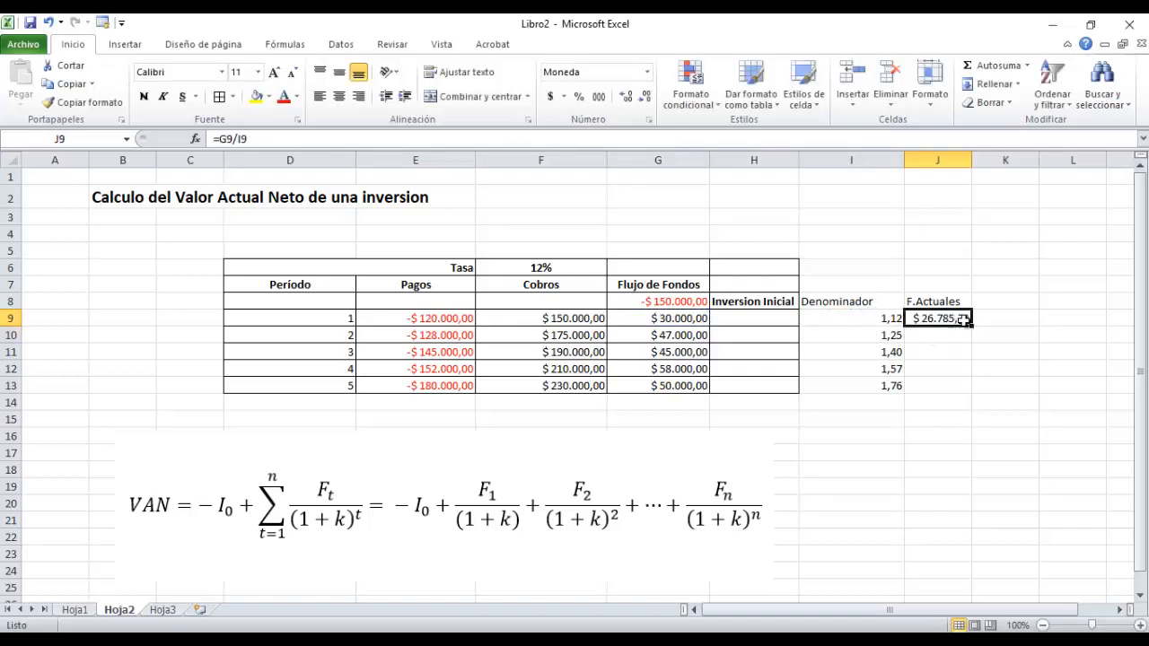
{"action": "left_click_drag", "start_coordinate": [975, 324], "coordinate": [954, 397]}
{"action": "left_click", "coordinate": [958, 323]}
{"action": "left_click", "coordinate": [964, 436]}
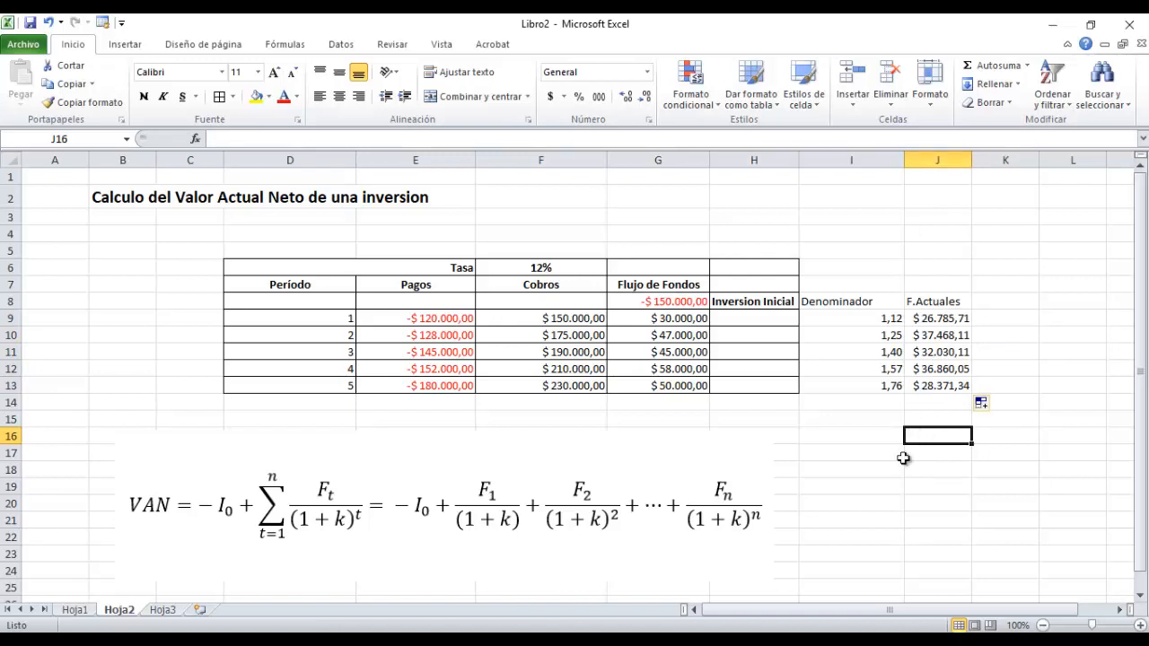
Enter the label VAN= in I16 below the discount factor column.
{"action": "left_click", "coordinate": [875, 438]}
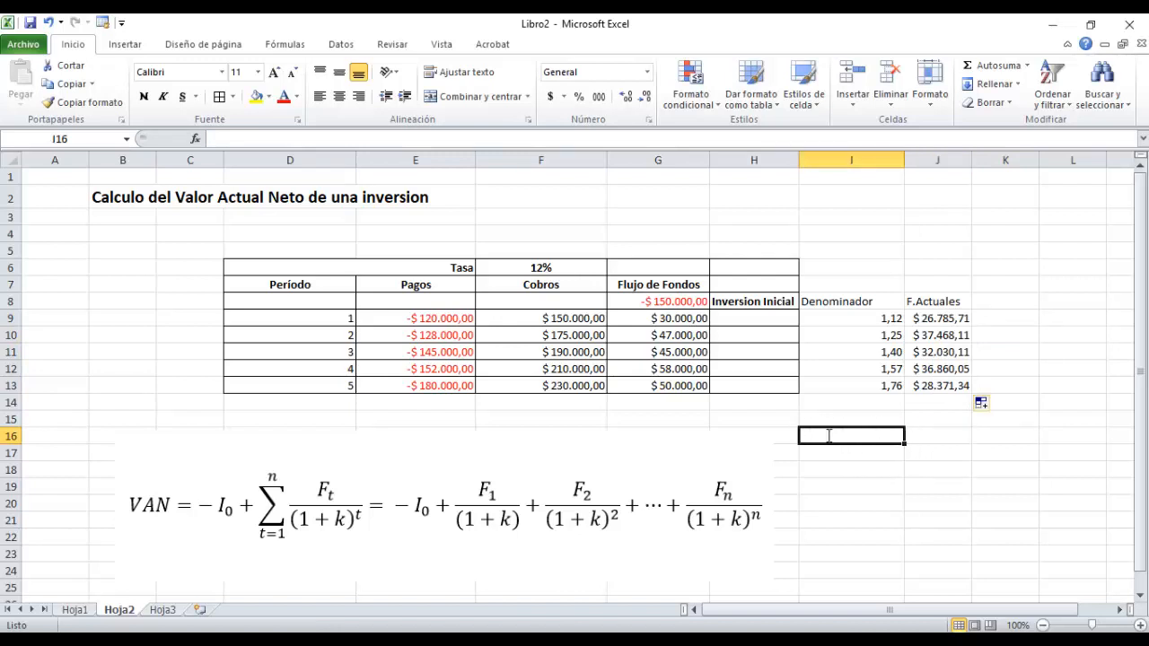
{"action": "type", "text": "VAN="}
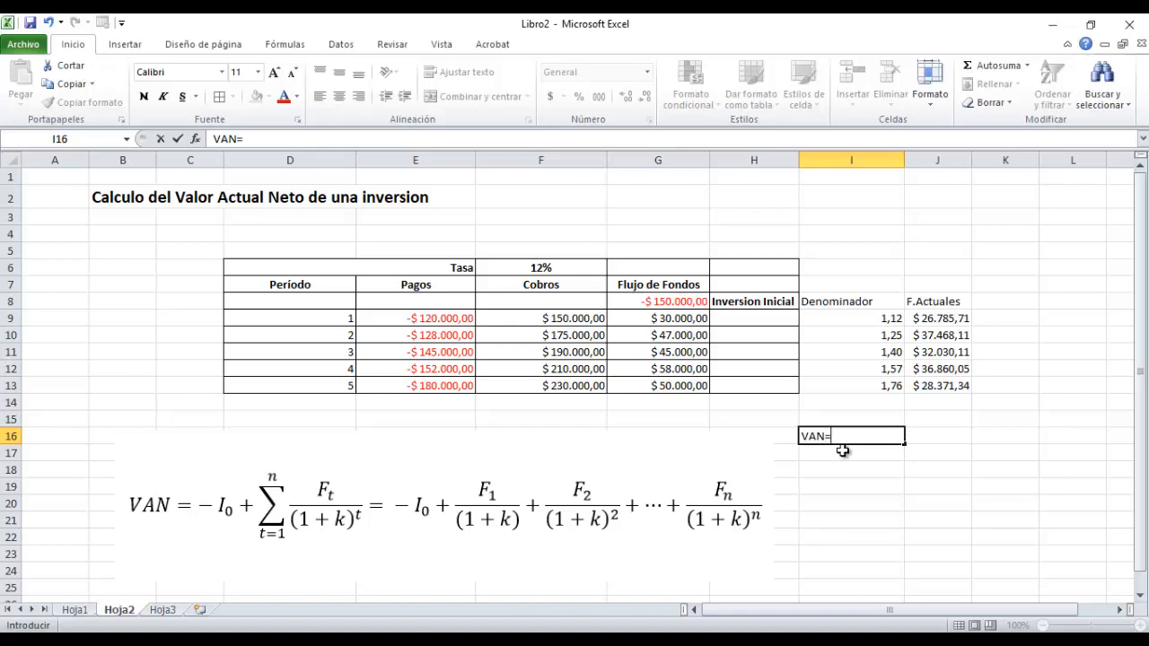
{"action": "left_click", "coordinate": [921, 486]}
Sum the discounted cash flows in J16 with the formula =SUMA(J9:J13).
{"action": "left_click", "coordinate": [927, 438]}
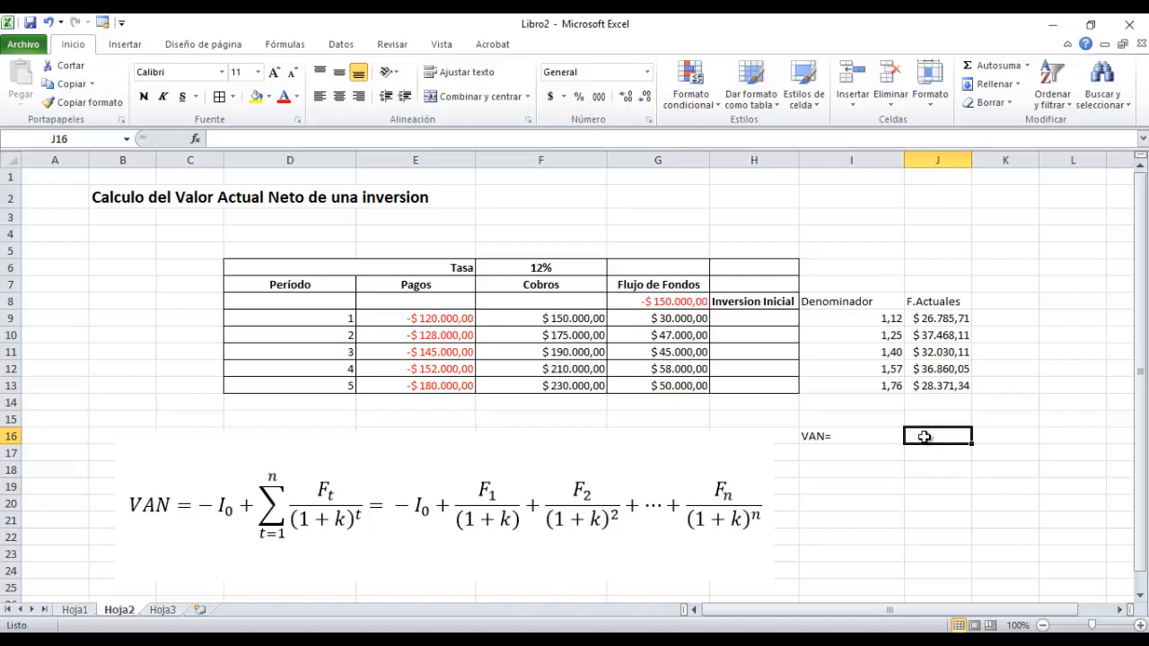
{"action": "type", "text": "=s"}
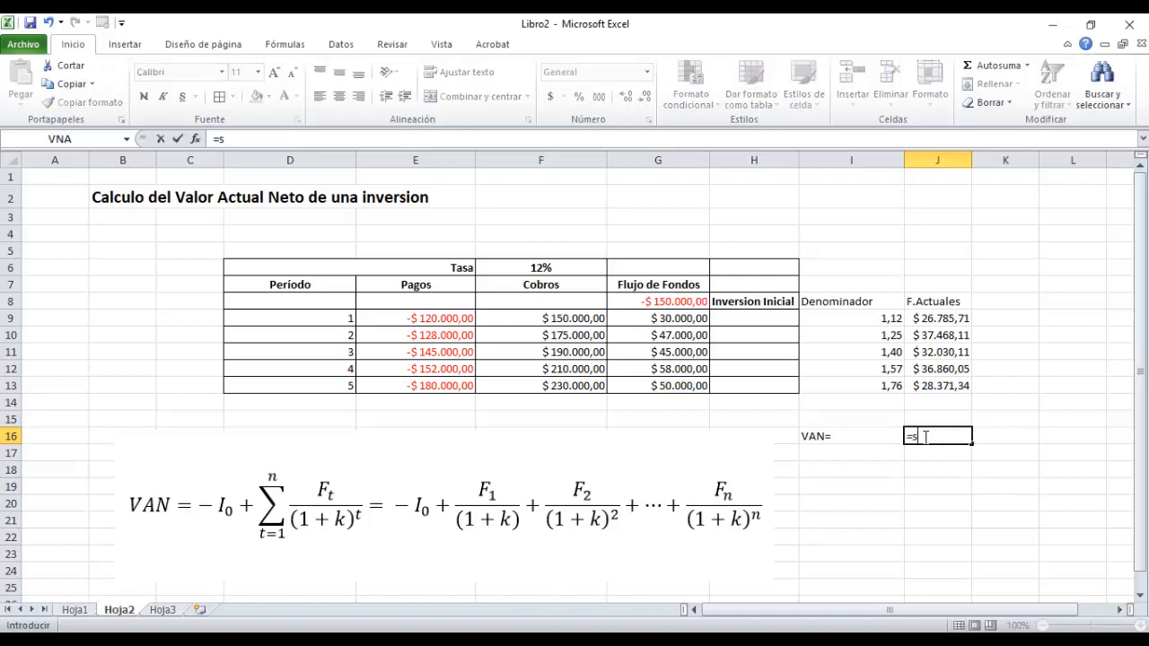
{"action": "type", "text": "uma"}
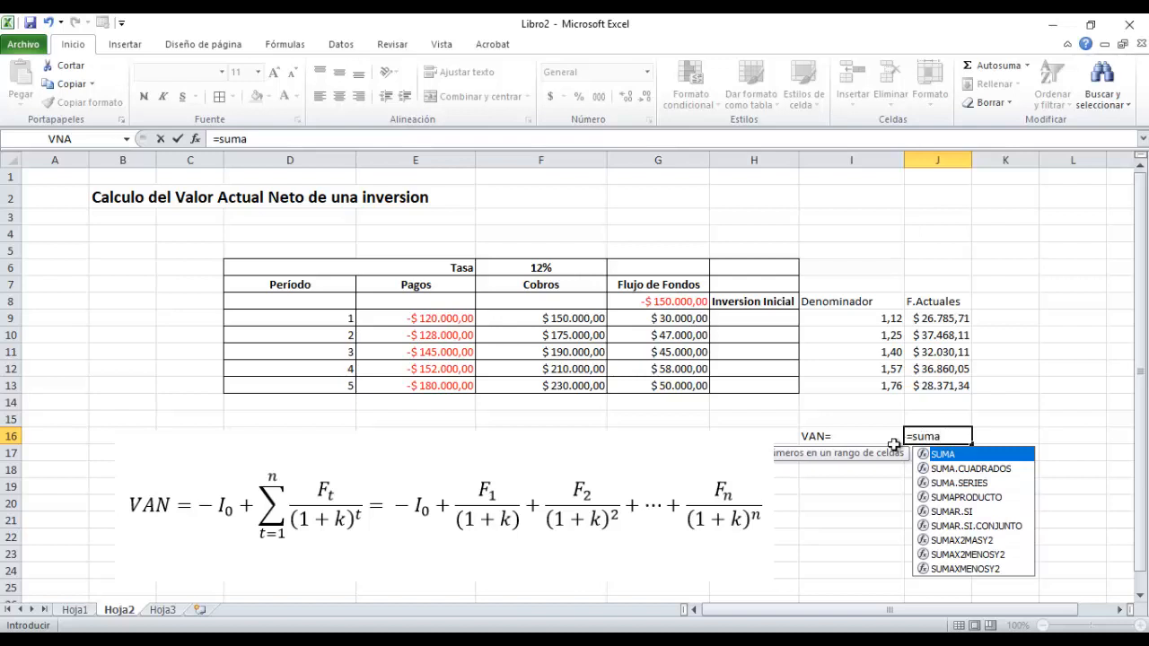
{"action": "left_click_drag", "start_coordinate": [938, 322], "coordinate": [939, 384]}
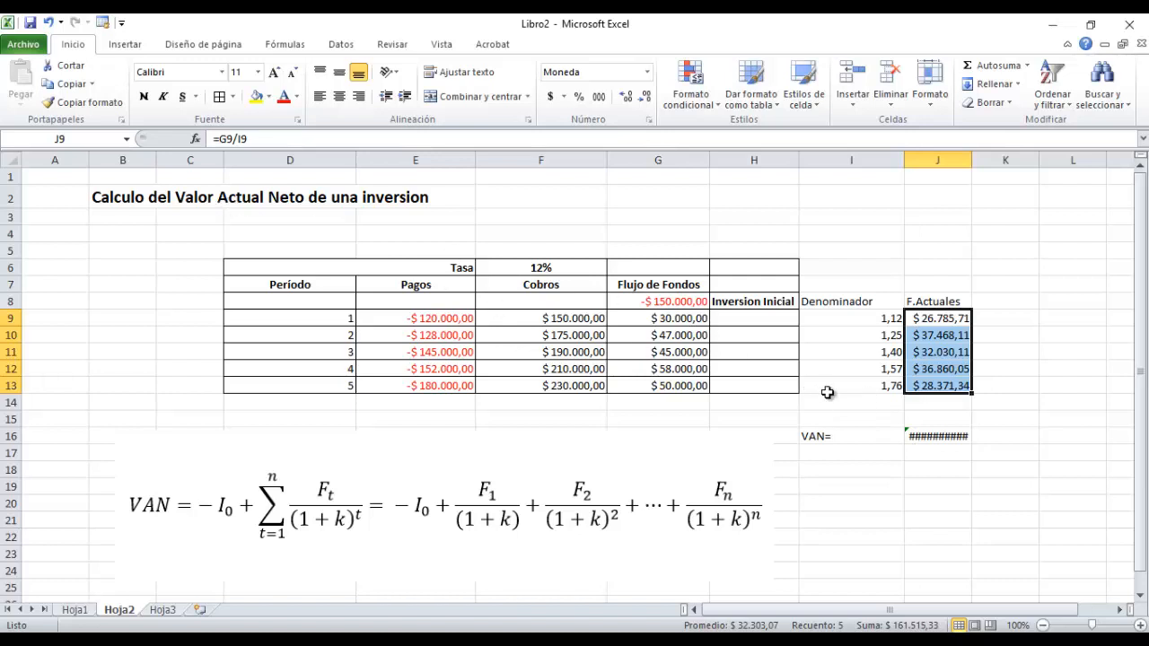
{"action": "left_click", "coordinate": [918, 435]}
{"action": "left_click", "coordinate": [256, 139]}
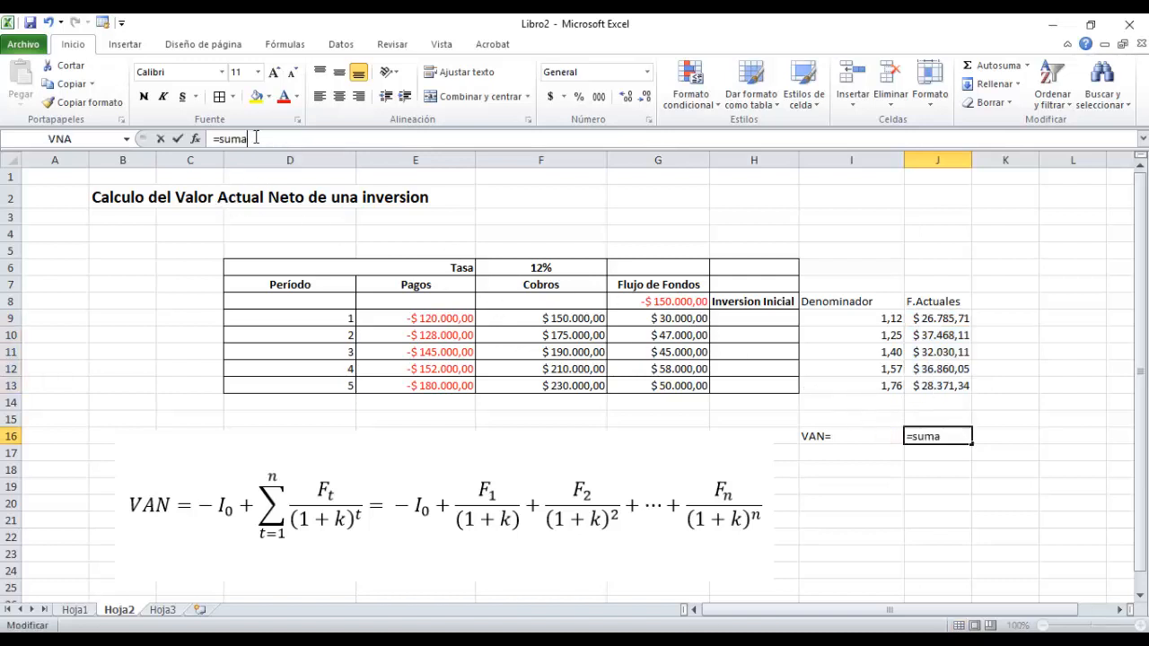
{"action": "type", "text": ")"}
{"action": "key", "text": "BackSpace"}
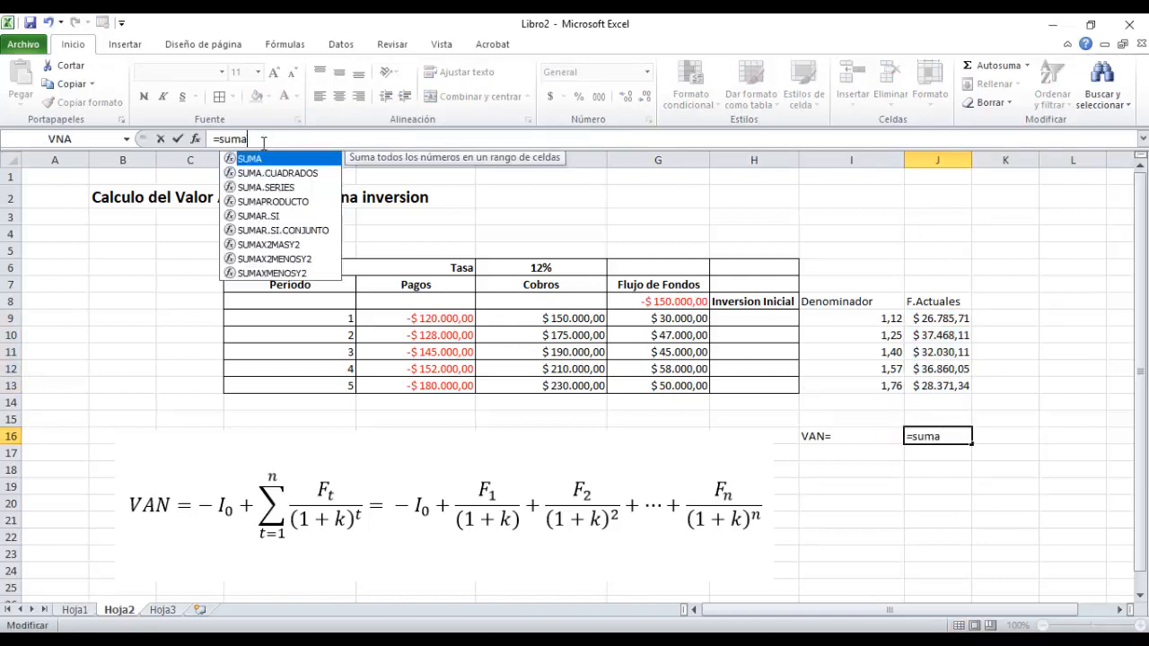
{"action": "type", "text": "("}
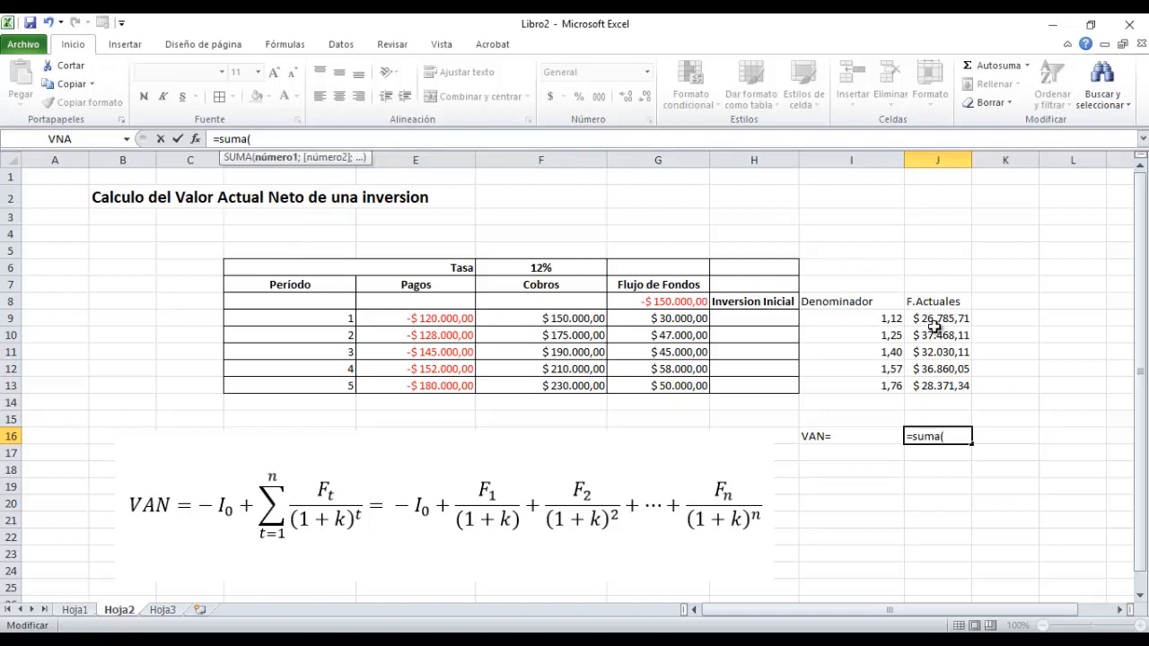
{"action": "left_click_drag", "start_coordinate": [936, 323], "coordinate": [939, 383]}
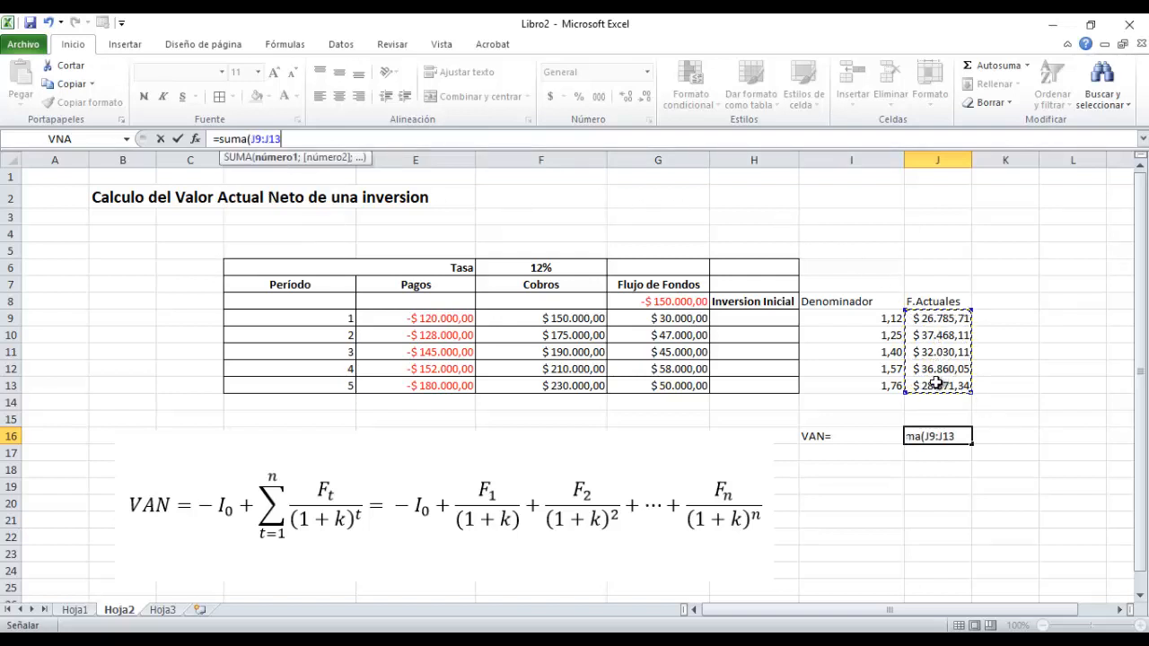
{"action": "key", "text": "Return"}
{"action": "left_click", "coordinate": [945, 437]}
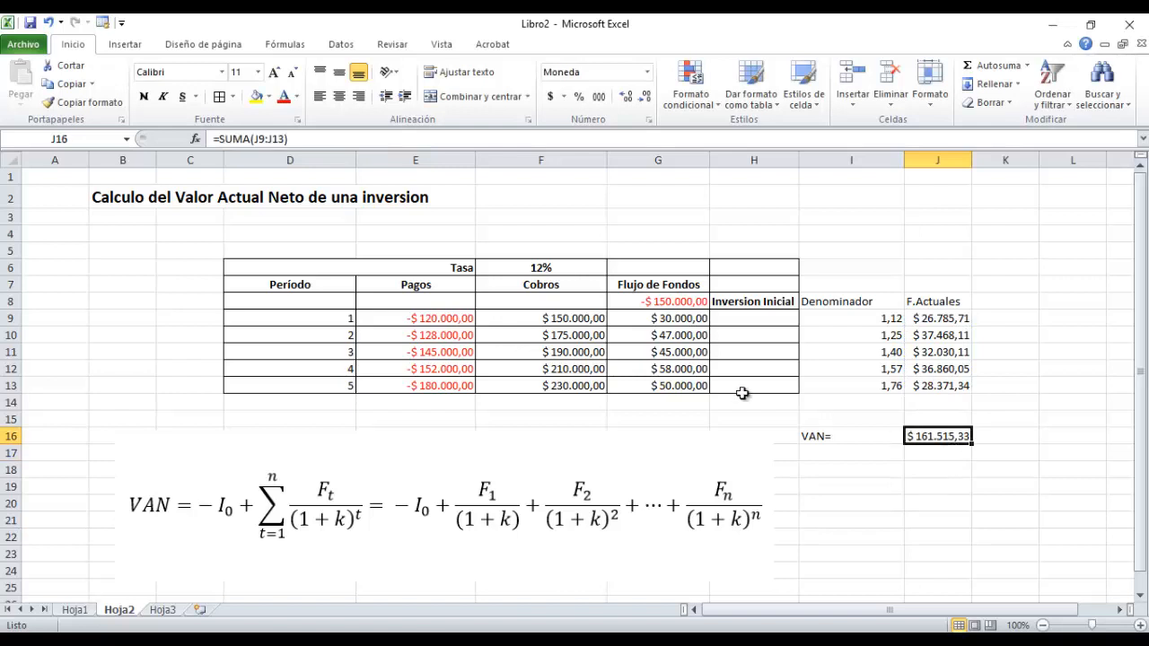
Add the initial investment in G8 to the sum in J16, making the formula =SUMA(J9:J13)+G8.
{"action": "left_click", "coordinate": [308, 140]}
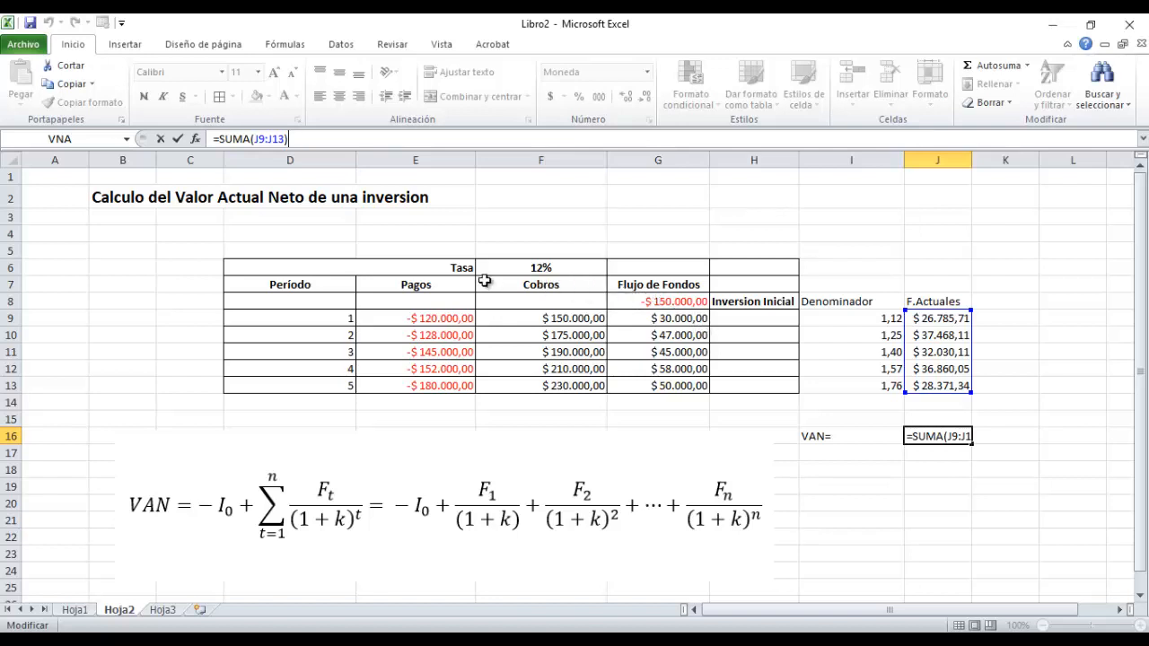
{"action": "type", "text": "+"}
{"action": "left_click", "coordinate": [648, 306]}
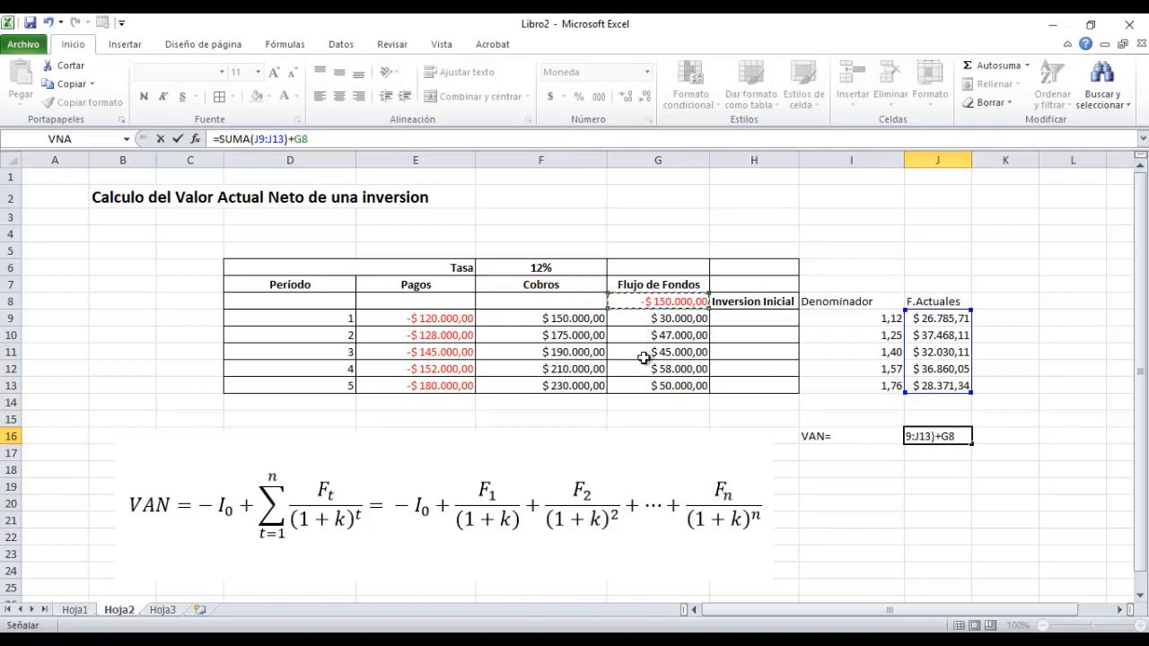
{"action": "key", "text": "Return"}
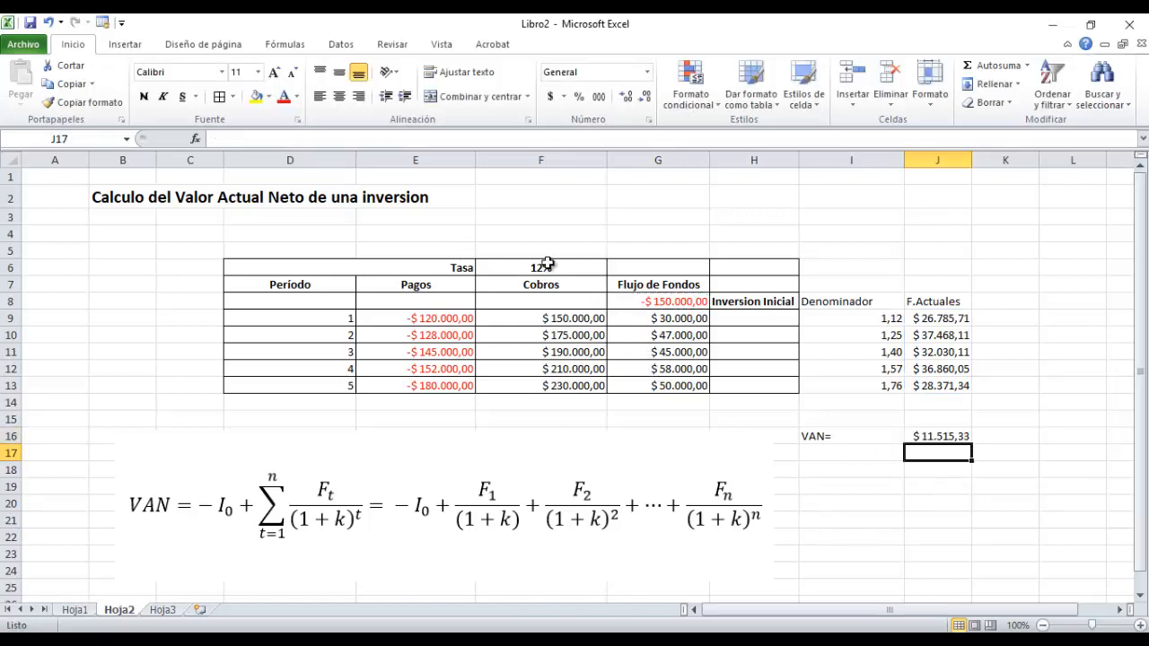
{"action": "left_click", "coordinate": [936, 437]}
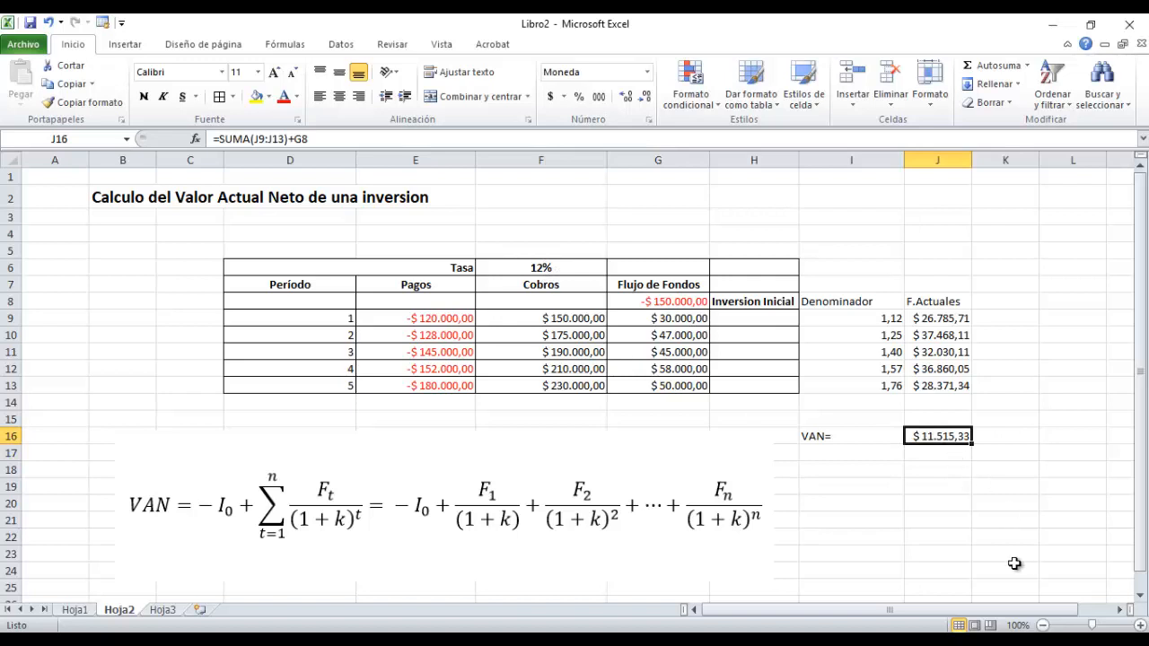
Change the label in I16 to VAN Calculado=.
{"action": "left_click", "coordinate": [975, 519]}
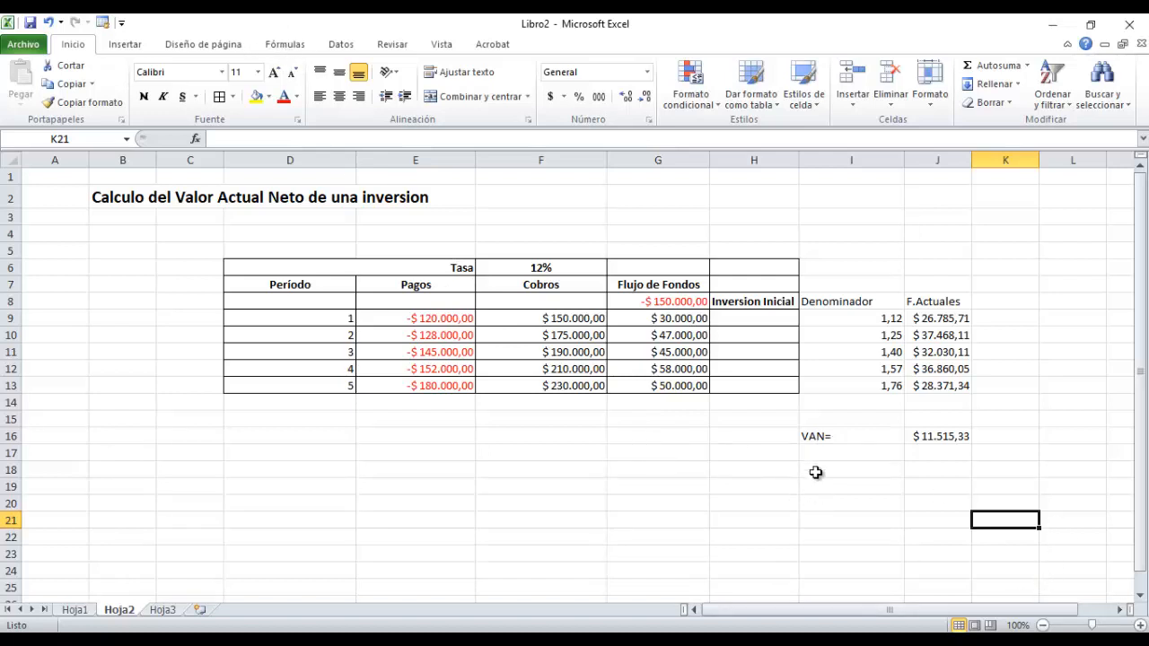
{"action": "left_click", "coordinate": [811, 435]}
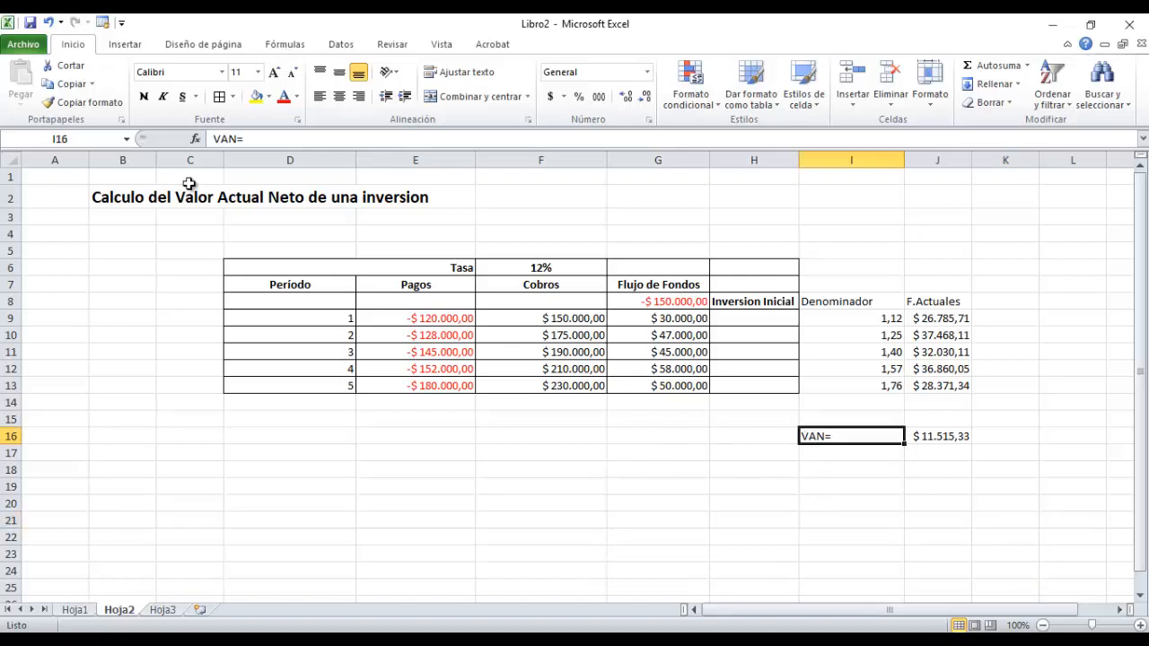
{"action": "left_click", "coordinate": [233, 139]}
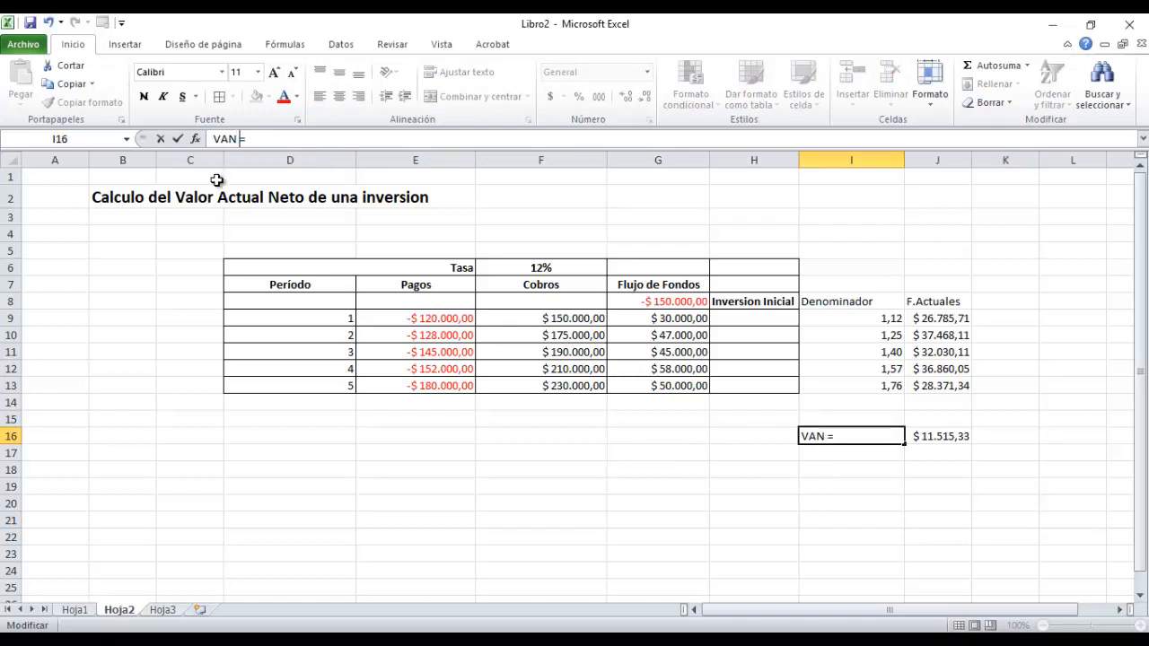
{"action": "type", "text": "Calculado"}
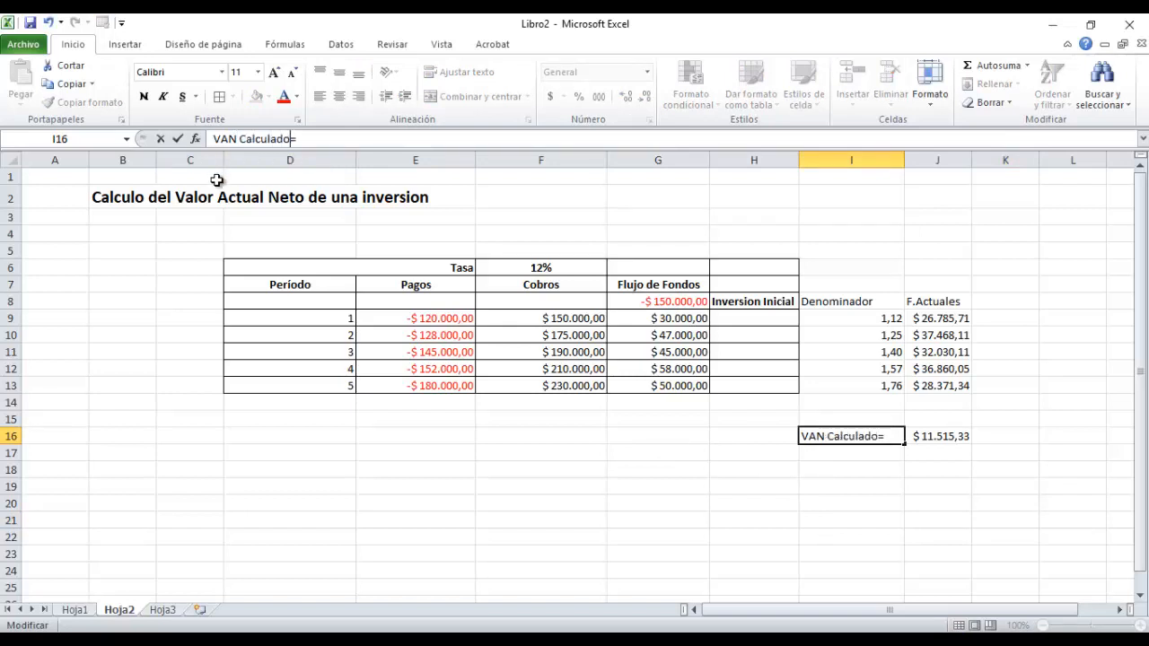
{"action": "key", "text": "Return"}
{"action": "key", "text": "Return"}
Enter the label VAN Excel= in I18.
{"action": "type", "text": "VAN Excel="}
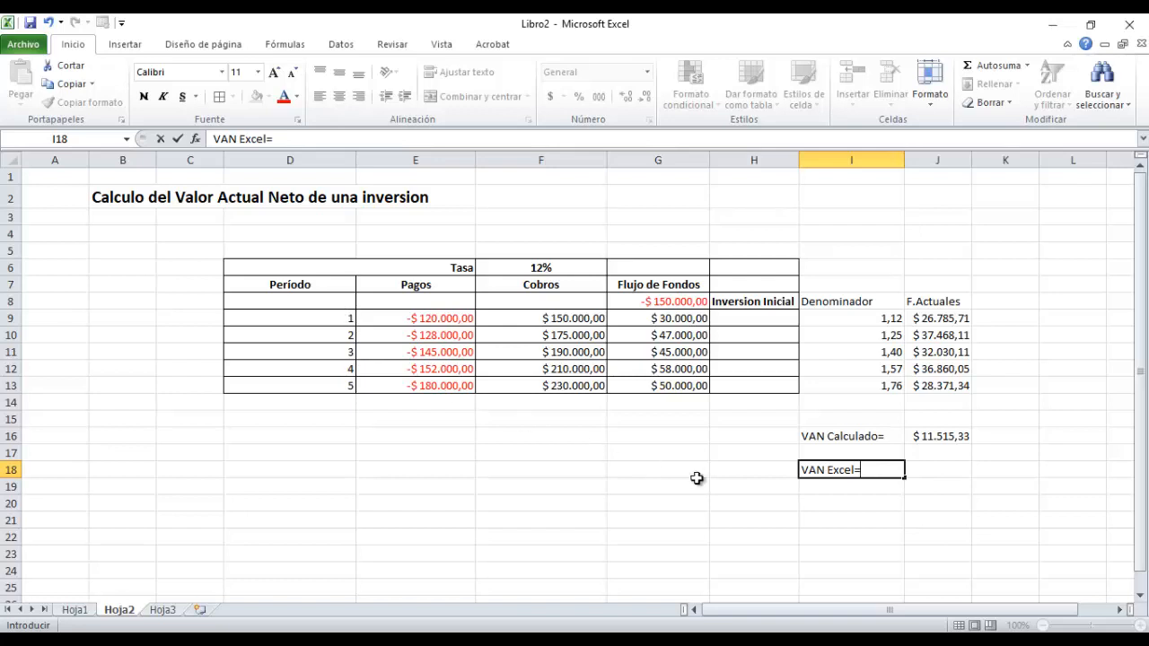
{"action": "key", "text": "Return"}
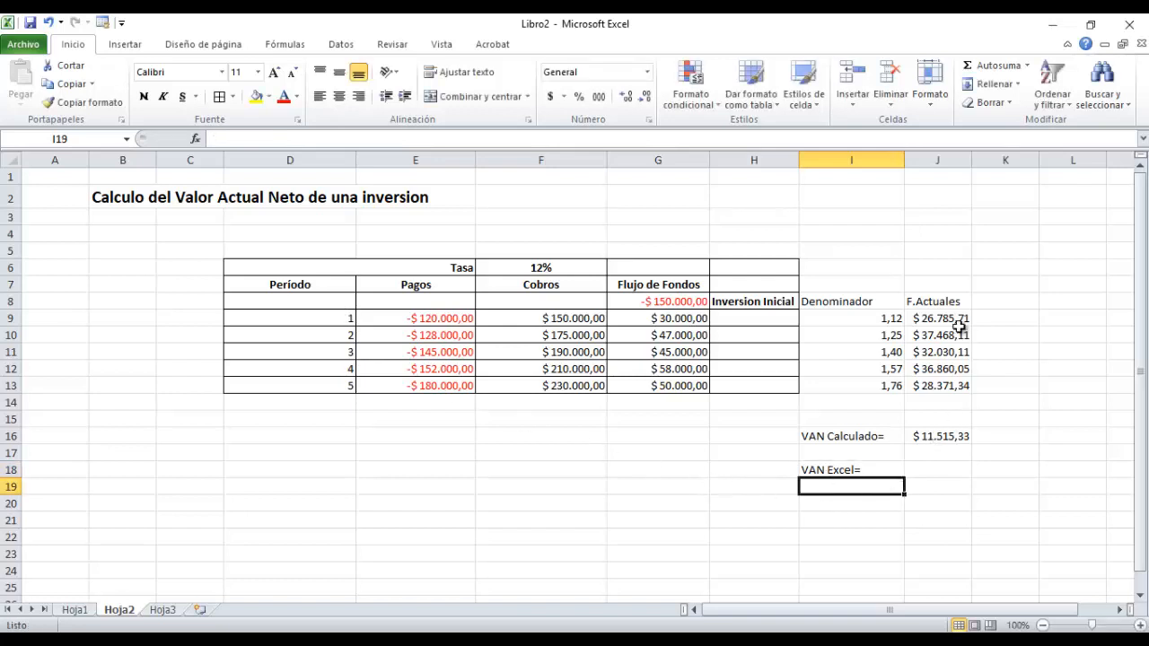
Insert the financial function VNA in J18, beside the VAN Excel= label.
{"action": "left_click", "coordinate": [943, 468]}
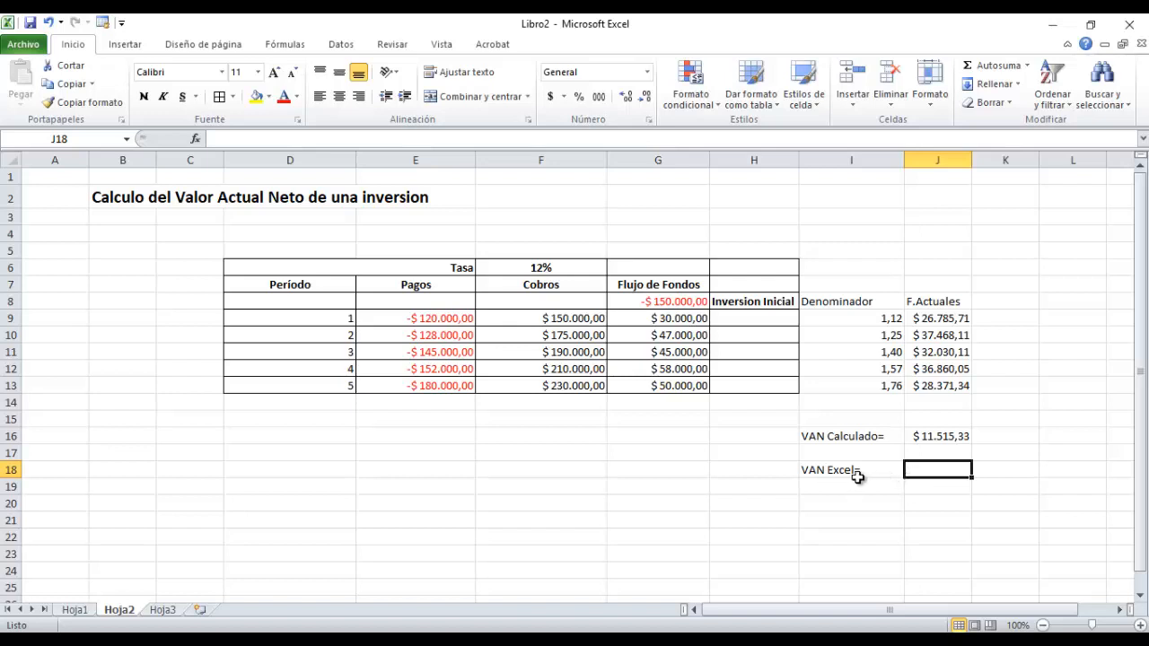
{"action": "left_click", "coordinate": [277, 45]}
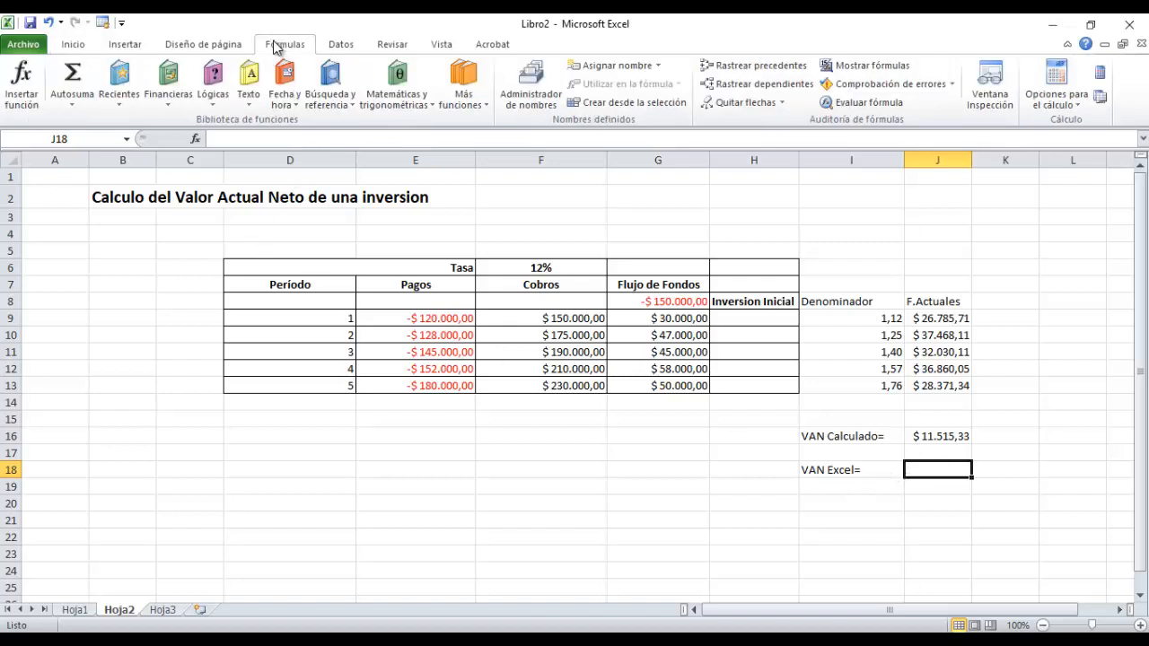
{"action": "left_click", "coordinate": [157, 95]}
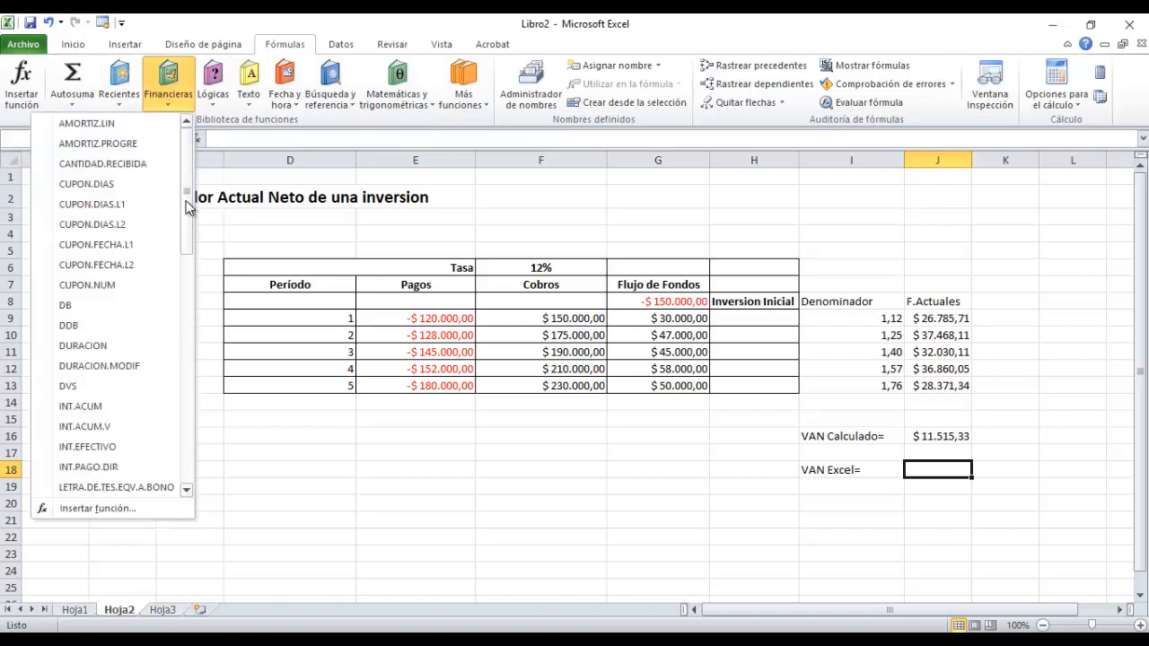
{"action": "left_click_drag", "start_coordinate": [187, 211], "coordinate": [192, 426]}
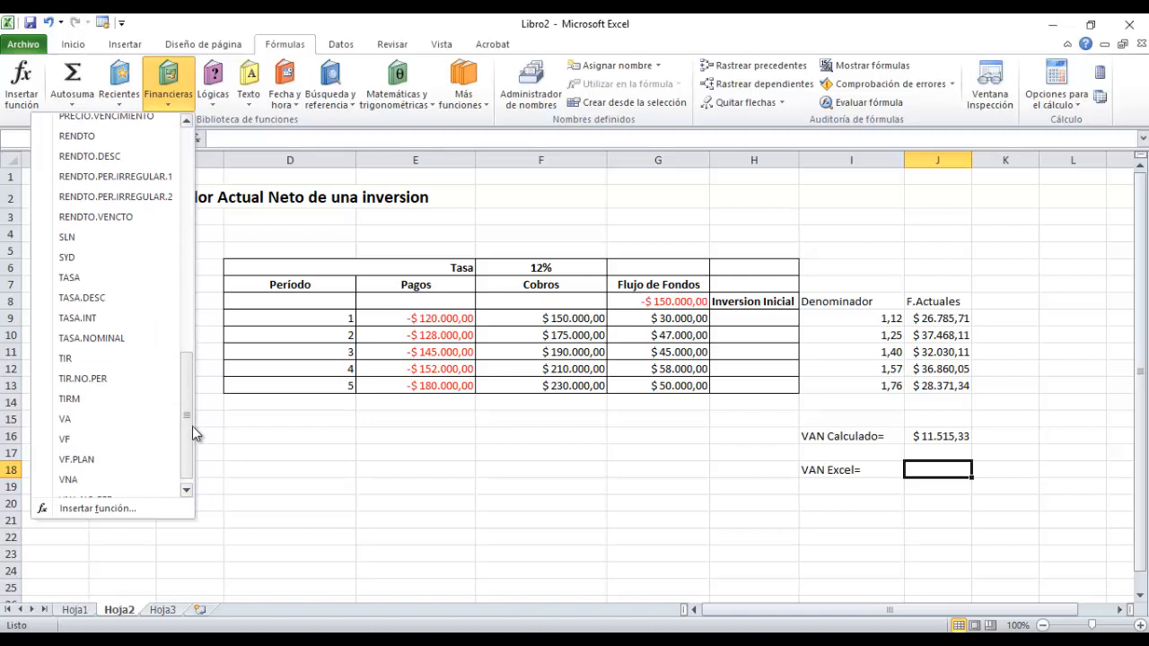
{"action": "left_click", "coordinate": [67, 479]}
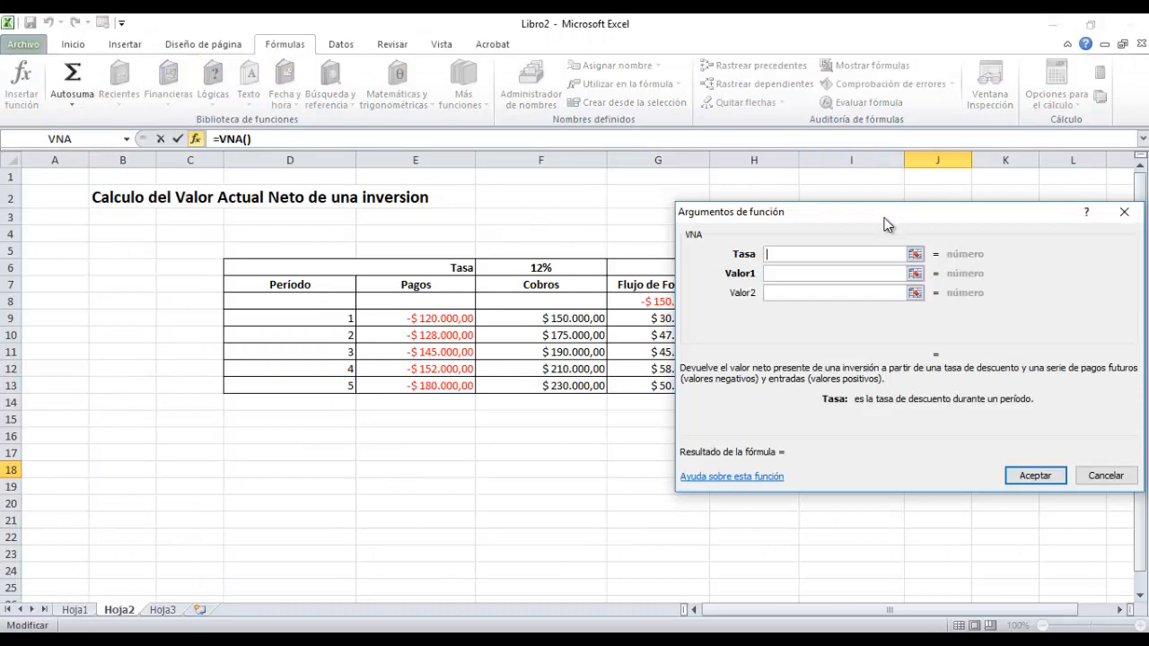
Complete the VNA function in J18 with F6 as Tasa and G8:G13 as Valor1.
{"action": "left_click_drag", "start_coordinate": [876, 215], "coordinate": [366, 391]}
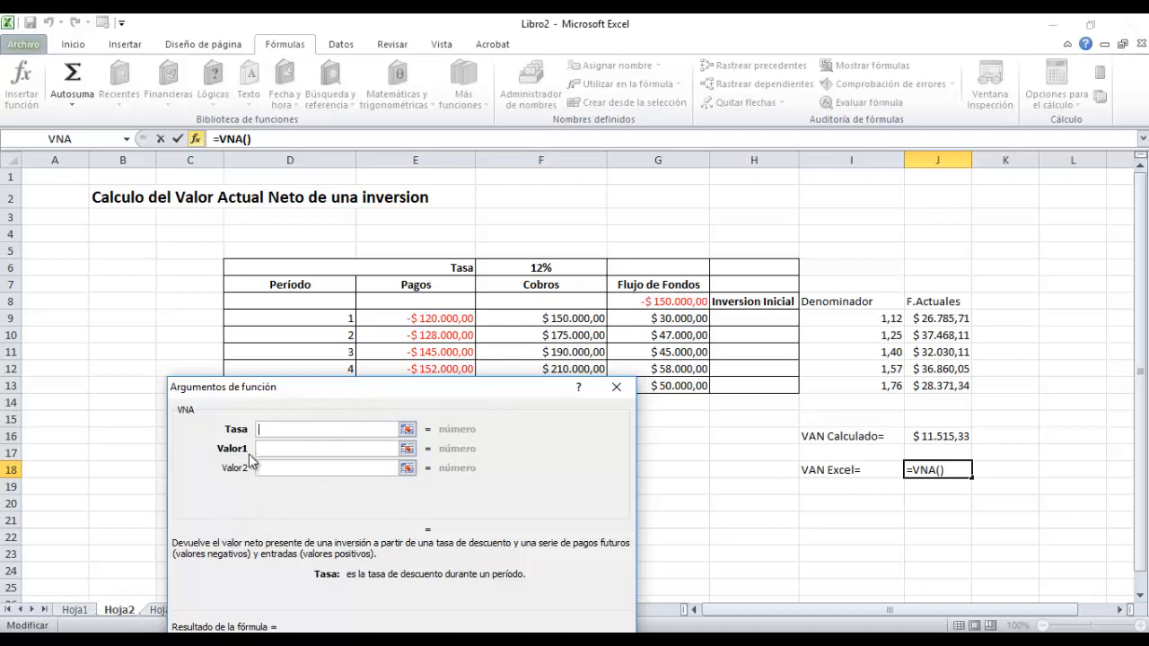
{"action": "left_click", "coordinate": [550, 268]}
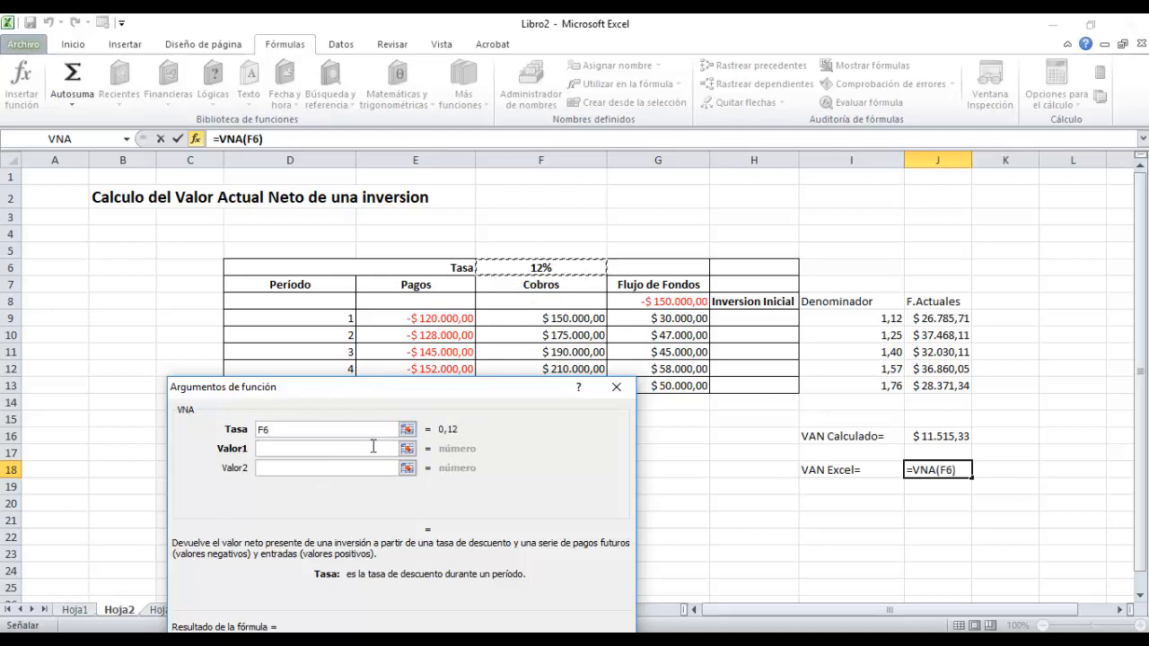
{"action": "left_click", "coordinate": [287, 450]}
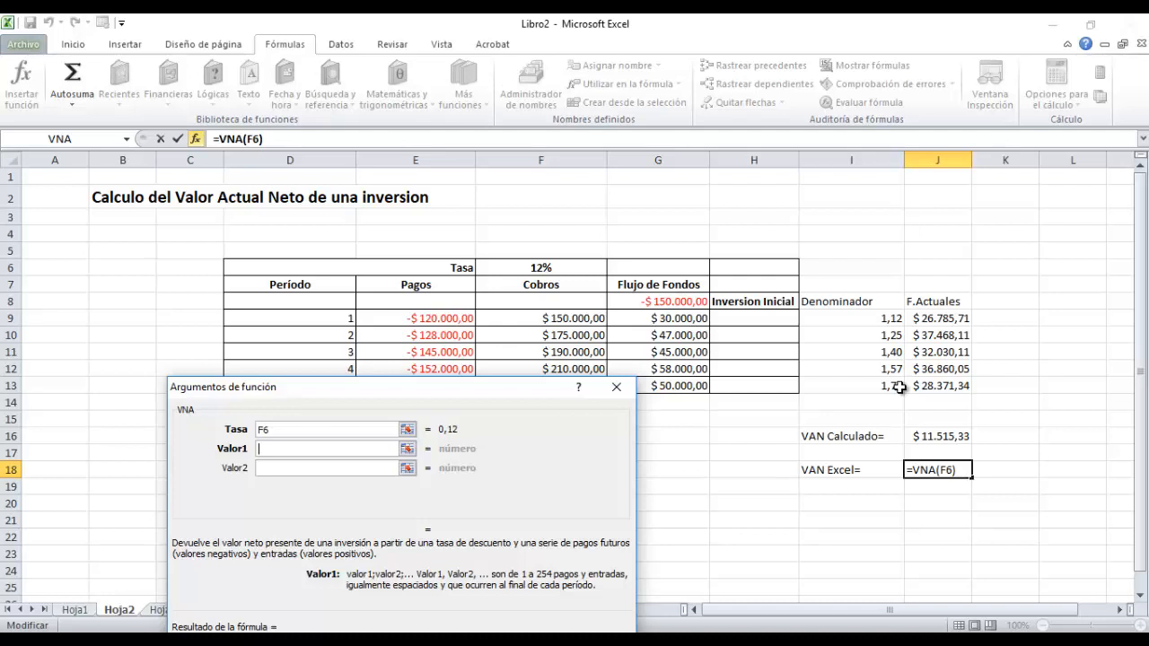
{"action": "left_click", "coordinate": [678, 304]}
{"action": "left_click_drag", "start_coordinate": [680, 305], "coordinate": [689, 386]}
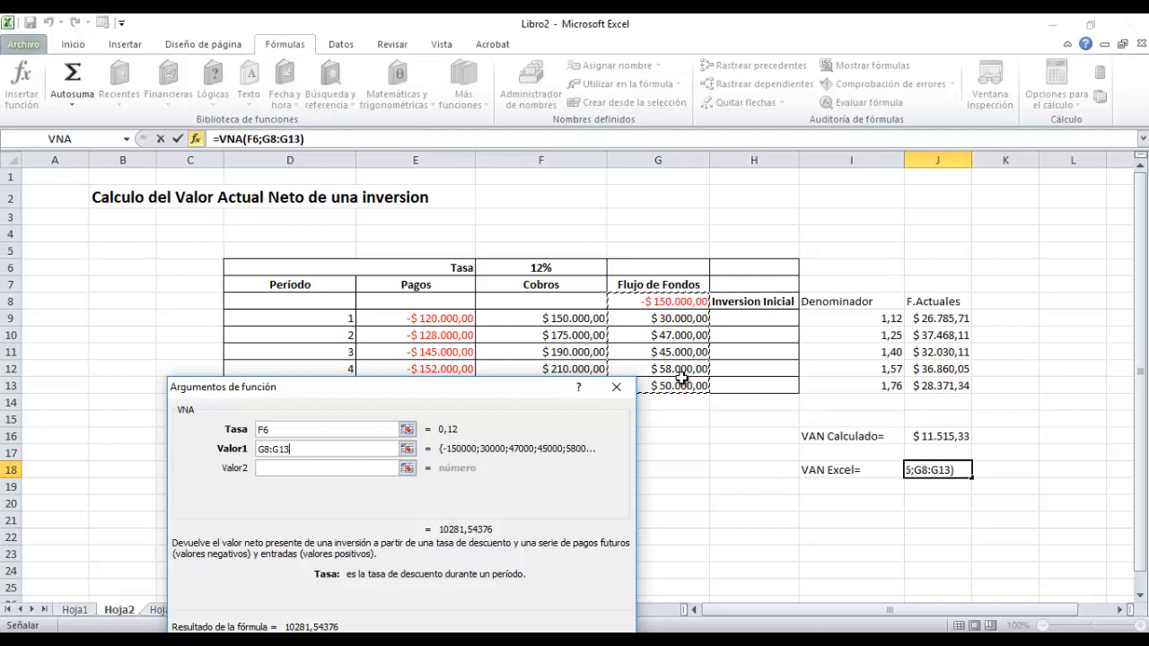
{"action": "left_click_drag", "start_coordinate": [482, 390], "coordinate": [476, 215]}
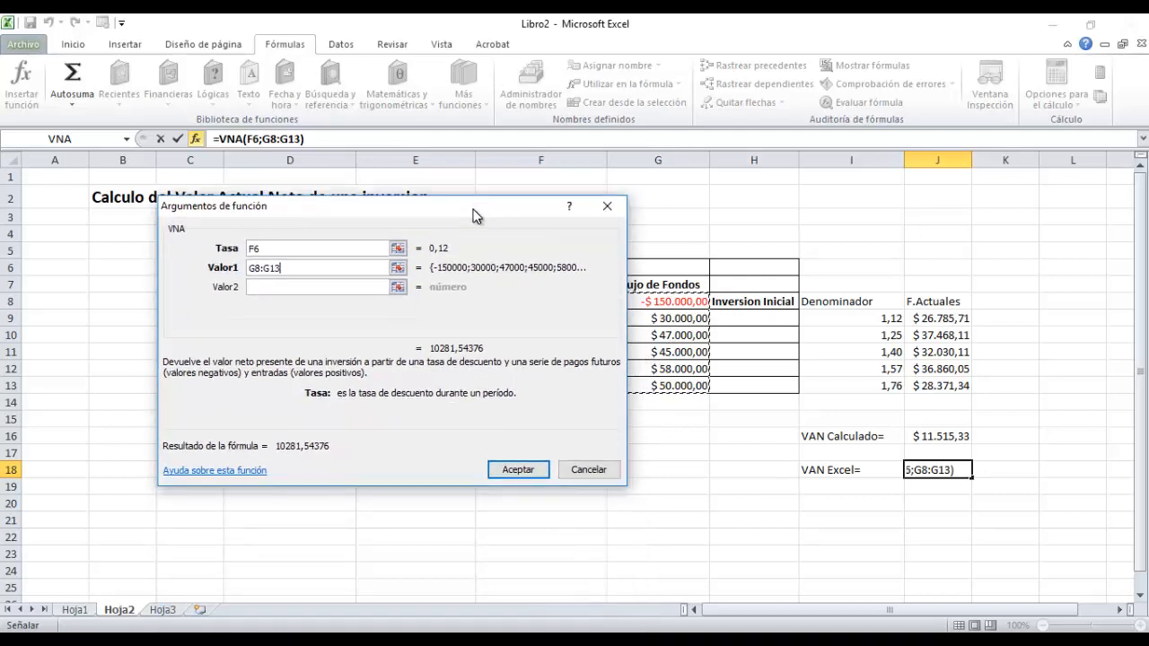
{"action": "left_click", "coordinate": [530, 471]}
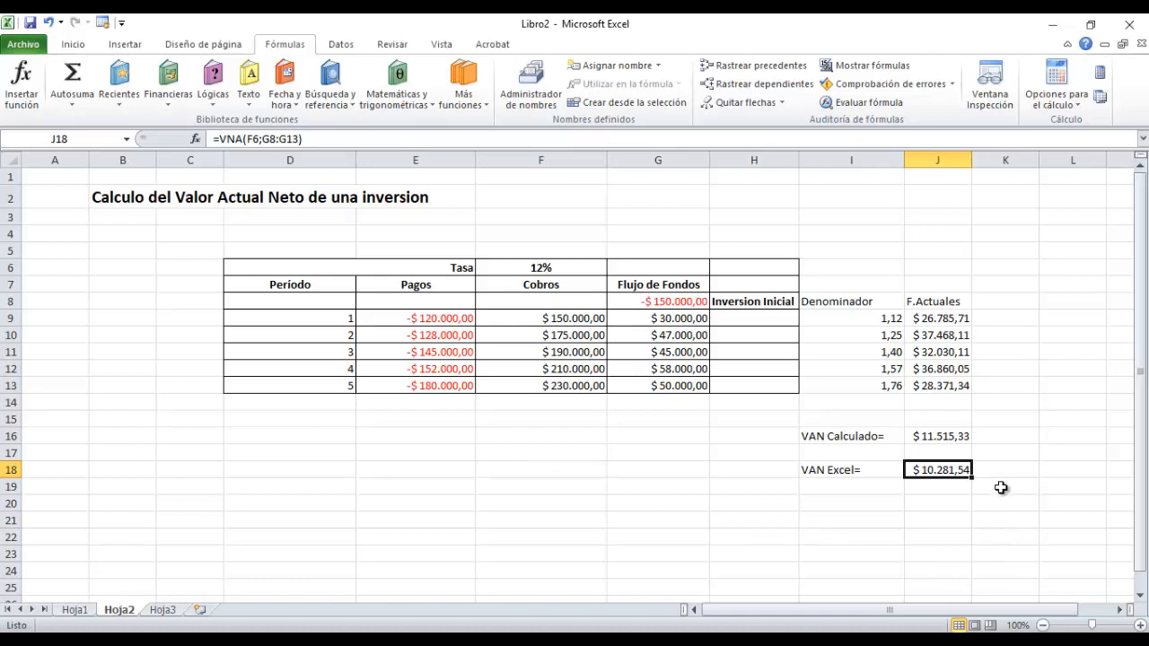
{"action": "left_click", "coordinate": [928, 436]}
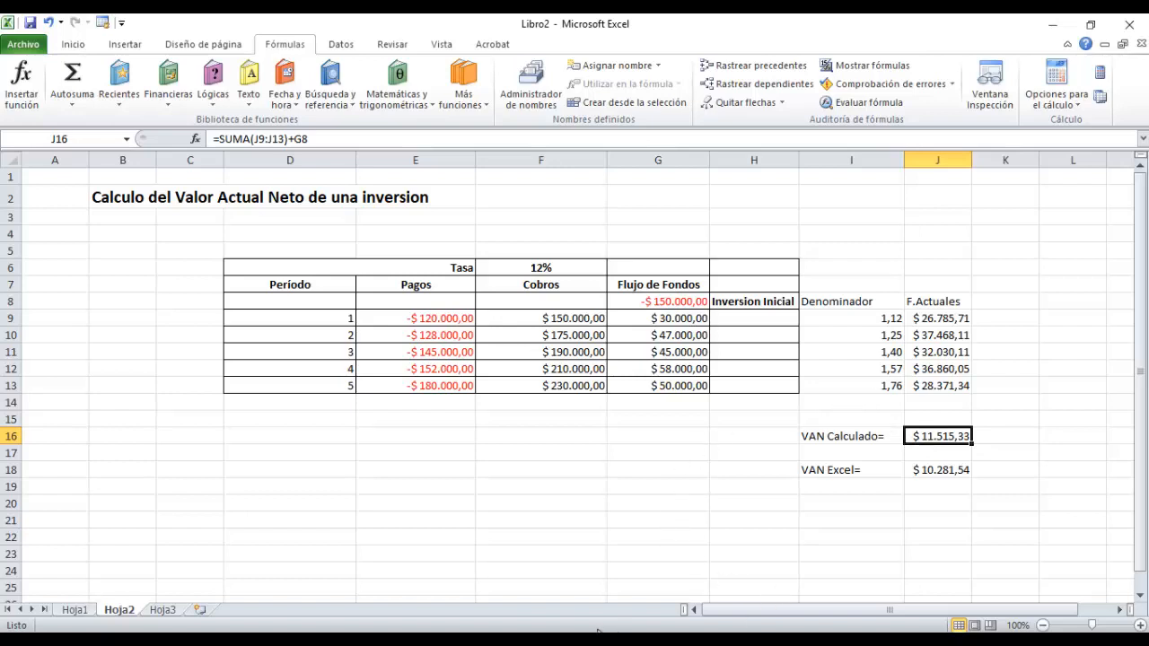
{"action": "left_click", "coordinate": [972, 639]}
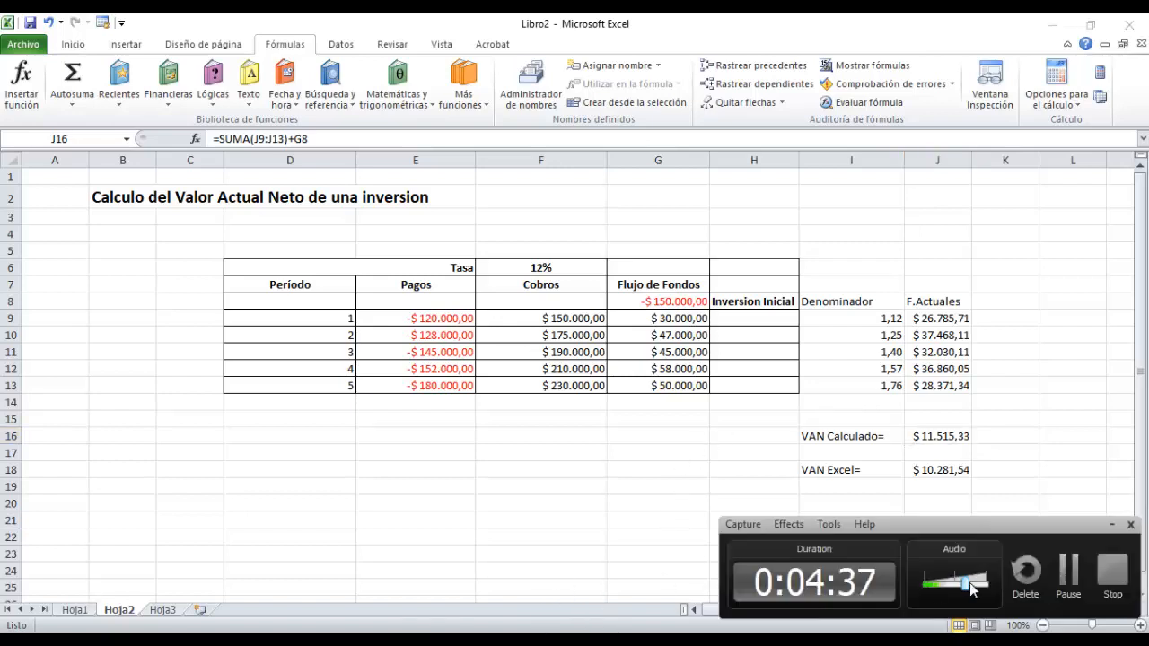
{"action": "left_click", "coordinate": [1067, 574]}
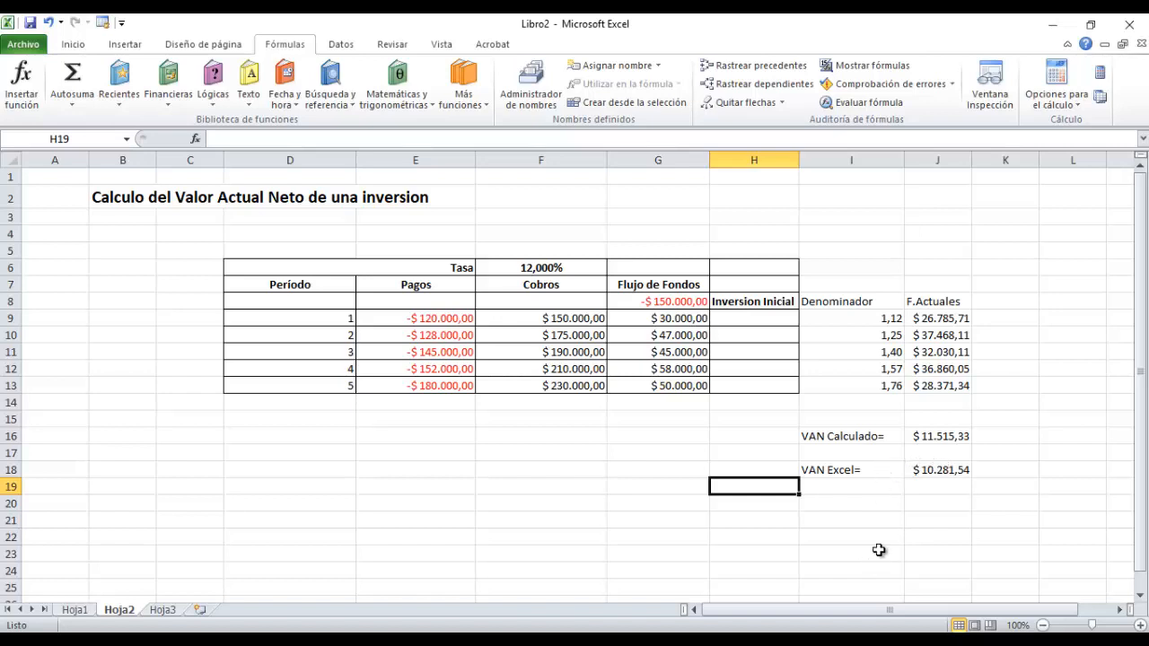
Enter the label TIR= in I19, below the VAN Excel= label.
{"action": "left_click", "coordinate": [832, 486]}
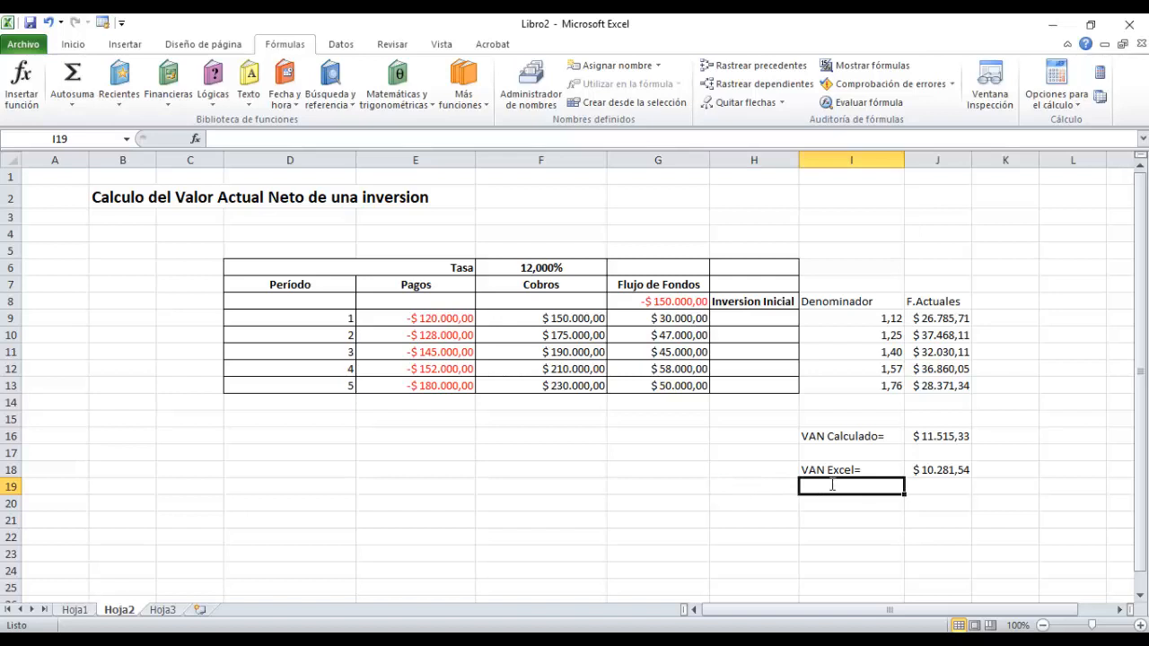
{"action": "type", "text": "TI"}
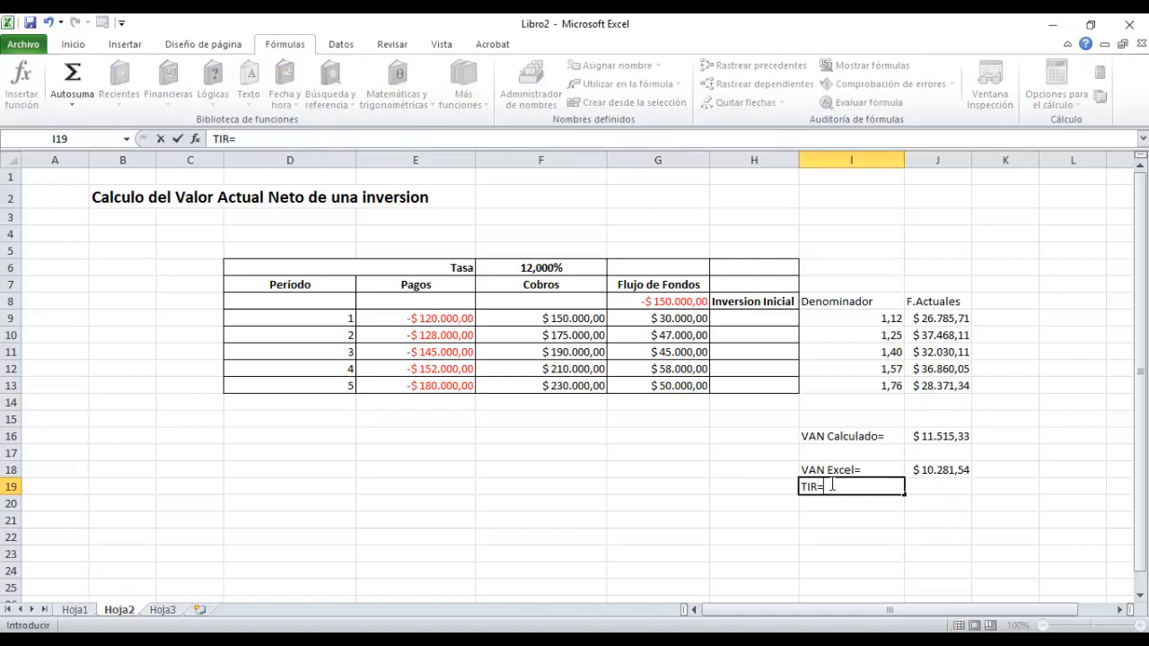
{"action": "type", "text": "R="}
{"action": "left_click", "coordinate": [832, 535]}
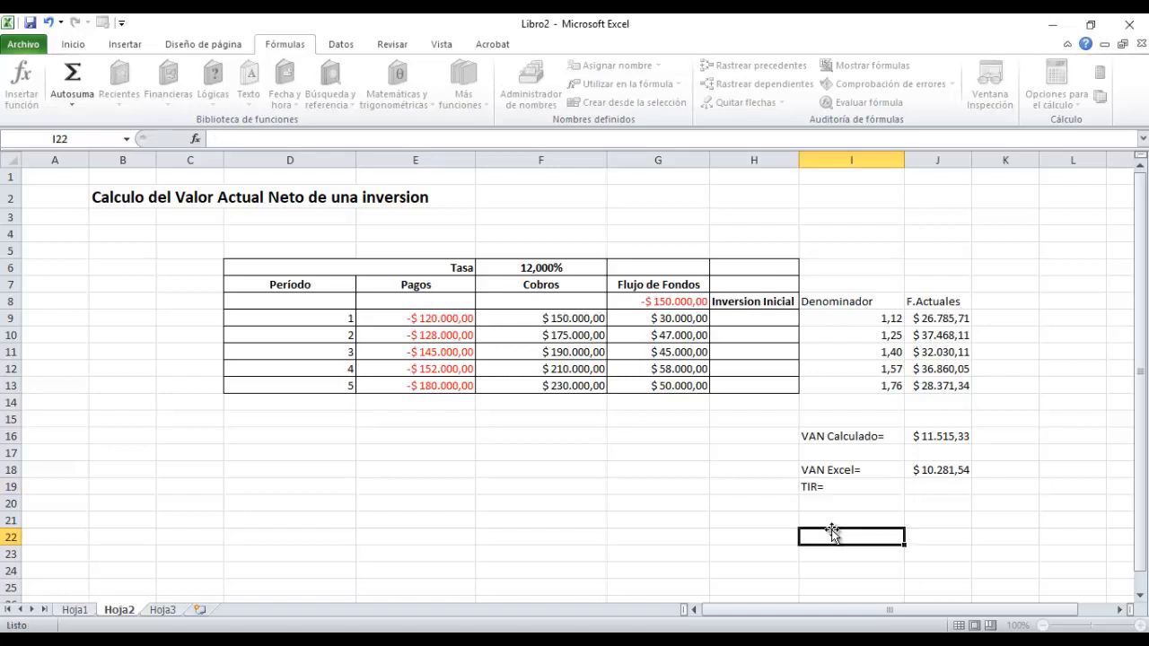
Calculate the internal rate of return in J19 with the financial function TIR, using G8:G13 as Valores.
{"action": "left_click", "coordinate": [949, 486]}
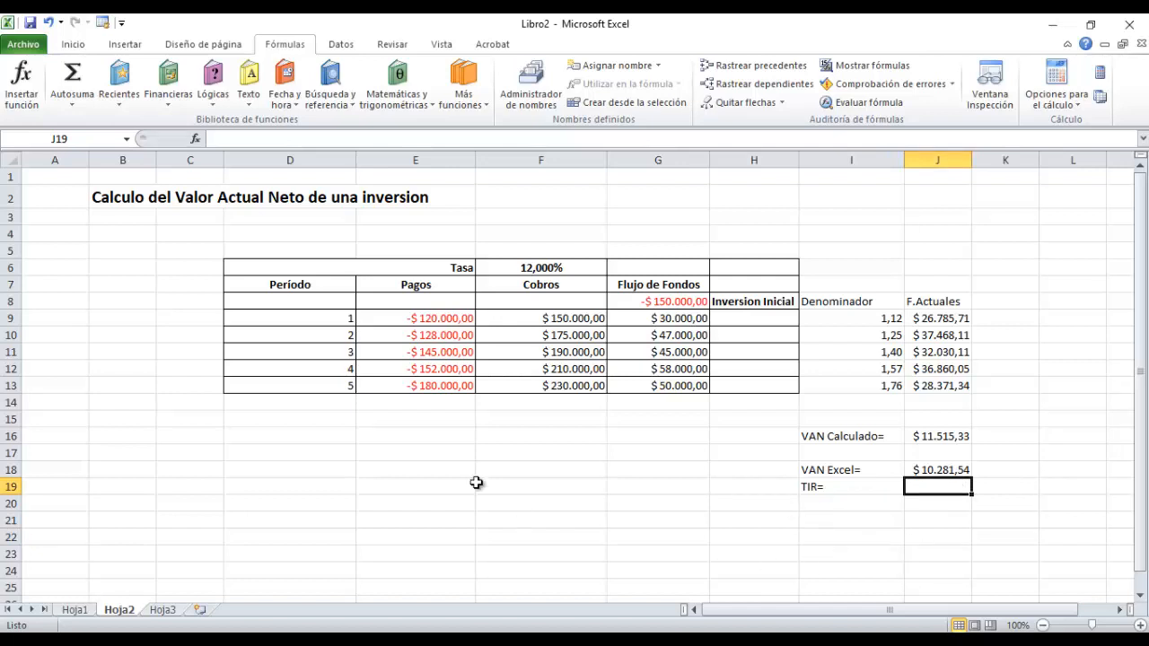
{"action": "left_click", "coordinate": [168, 74]}
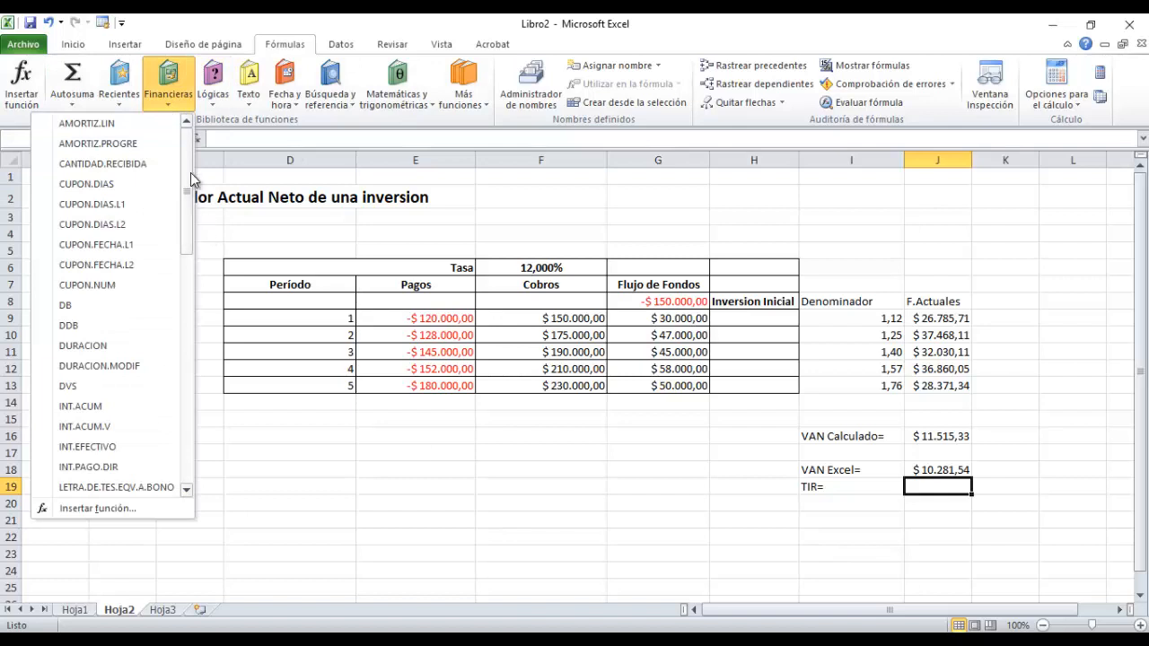
{"action": "scroll", "coordinate": [207, 247], "scroll_direction": "down", "scroll_amount": 4}
{"action": "scroll", "coordinate": [209, 250], "scroll_direction": "down", "scroll_amount": 5}
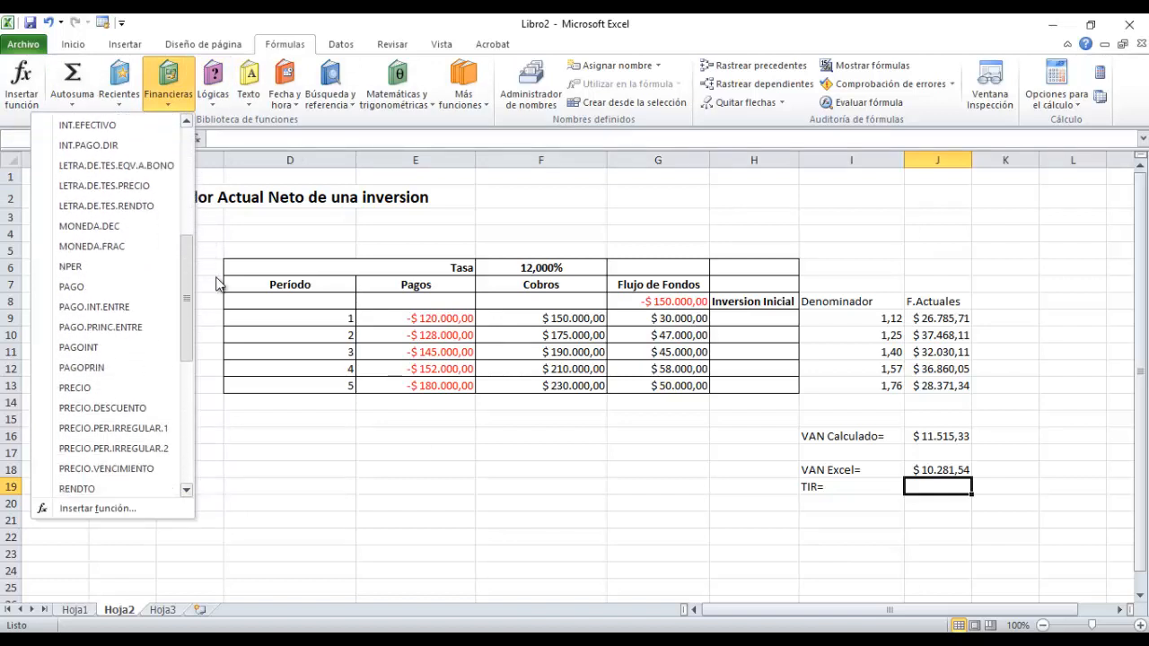
{"action": "scroll", "coordinate": [233, 306], "scroll_direction": "up", "scroll_amount": 3}
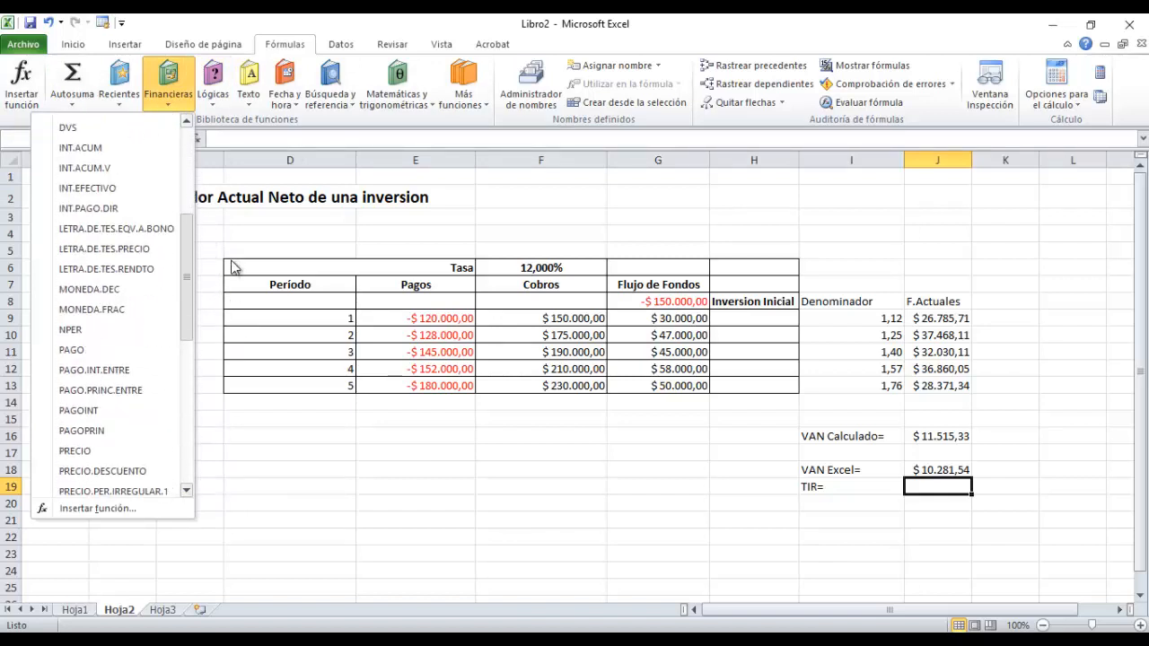
{"action": "scroll", "coordinate": [259, 351], "scroll_direction": "down", "scroll_amount": 6}
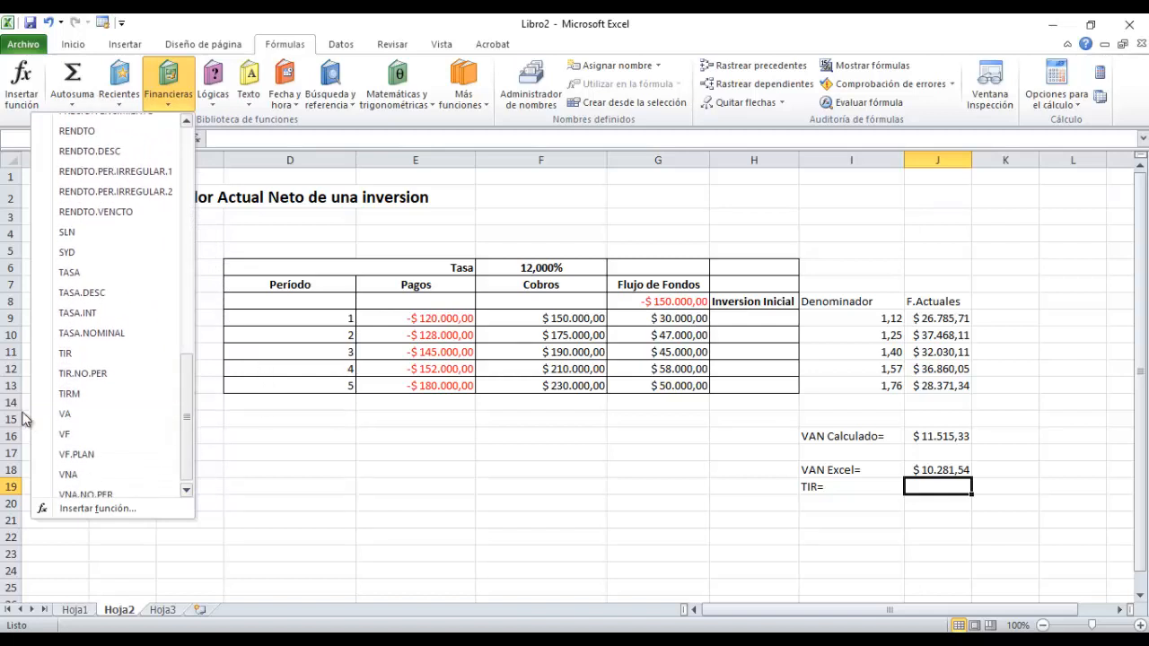
{"action": "left_click", "coordinate": [75, 353]}
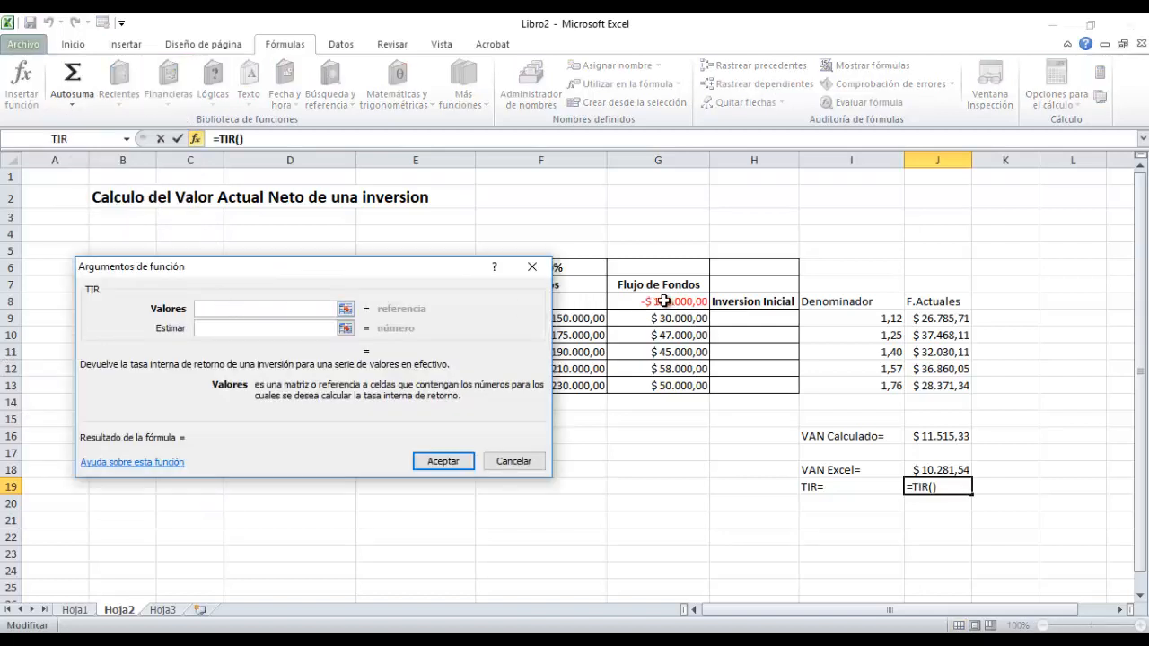
{"action": "left_click_drag", "start_coordinate": [646, 303], "coordinate": [656, 384]}
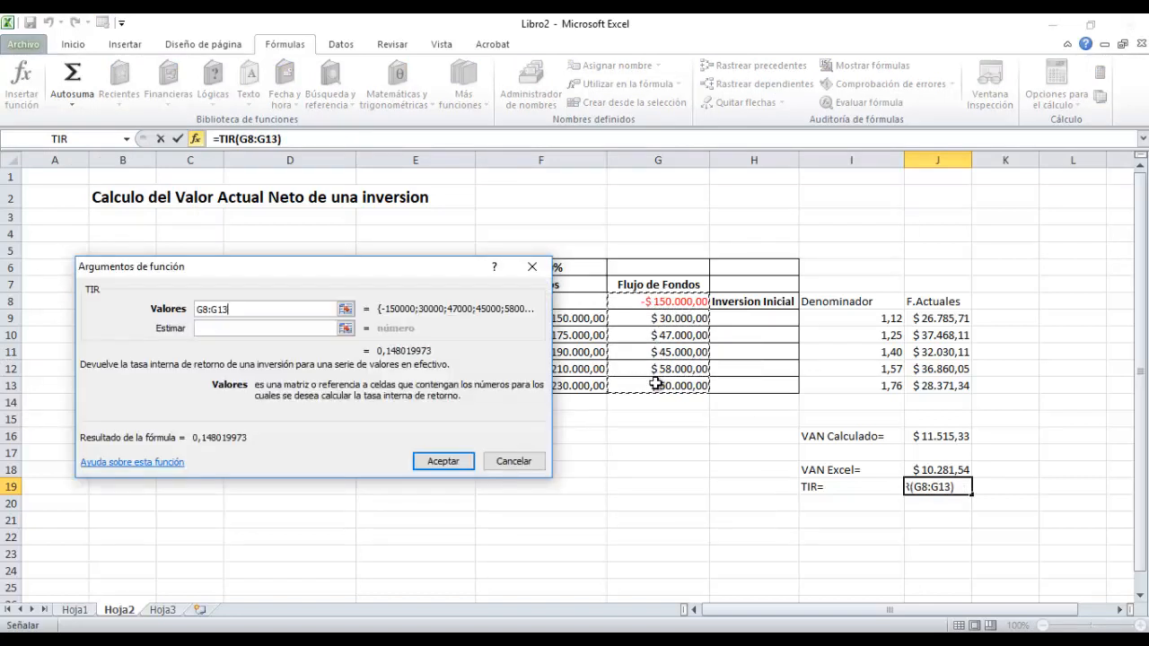
{"action": "key", "text": "Return"}
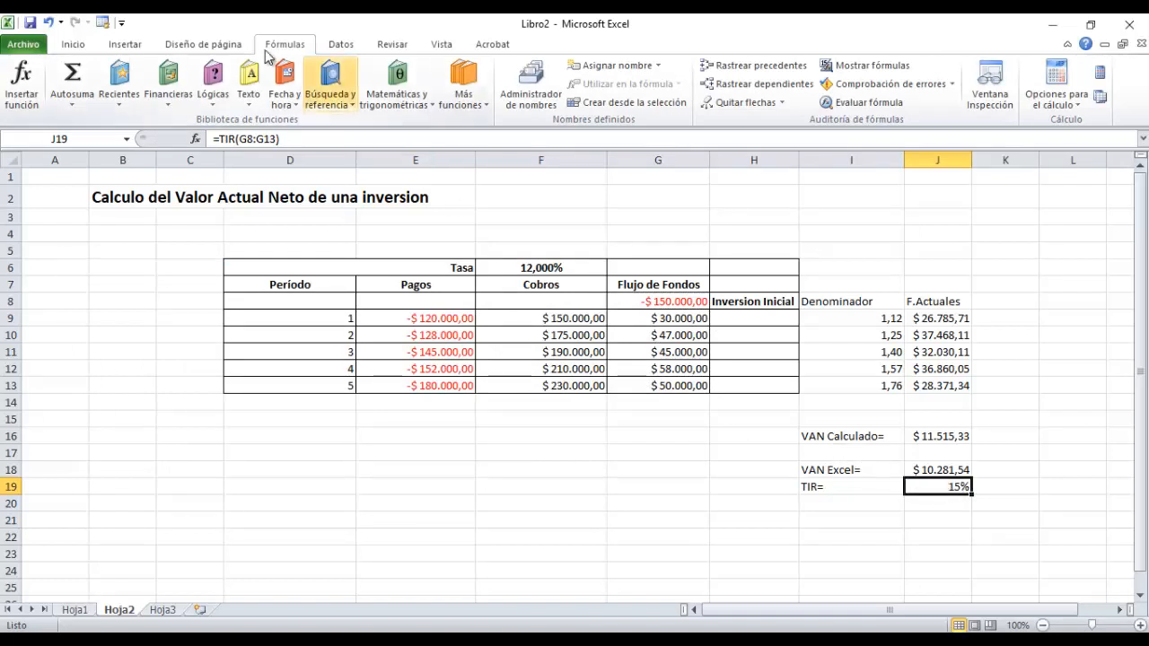
Increase the decimals of the TIR percentage in J19 to four places.
{"action": "left_click", "coordinate": [122, 45]}
{"action": "left_click", "coordinate": [72, 44]}
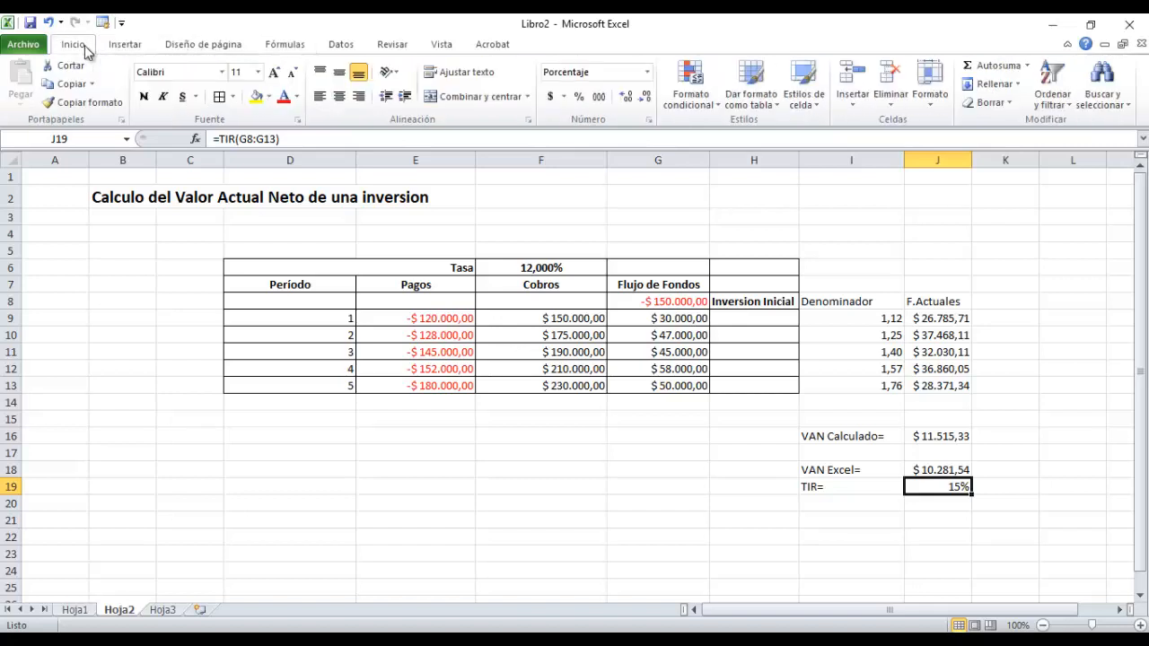
{"action": "left_click", "coordinate": [623, 102]}
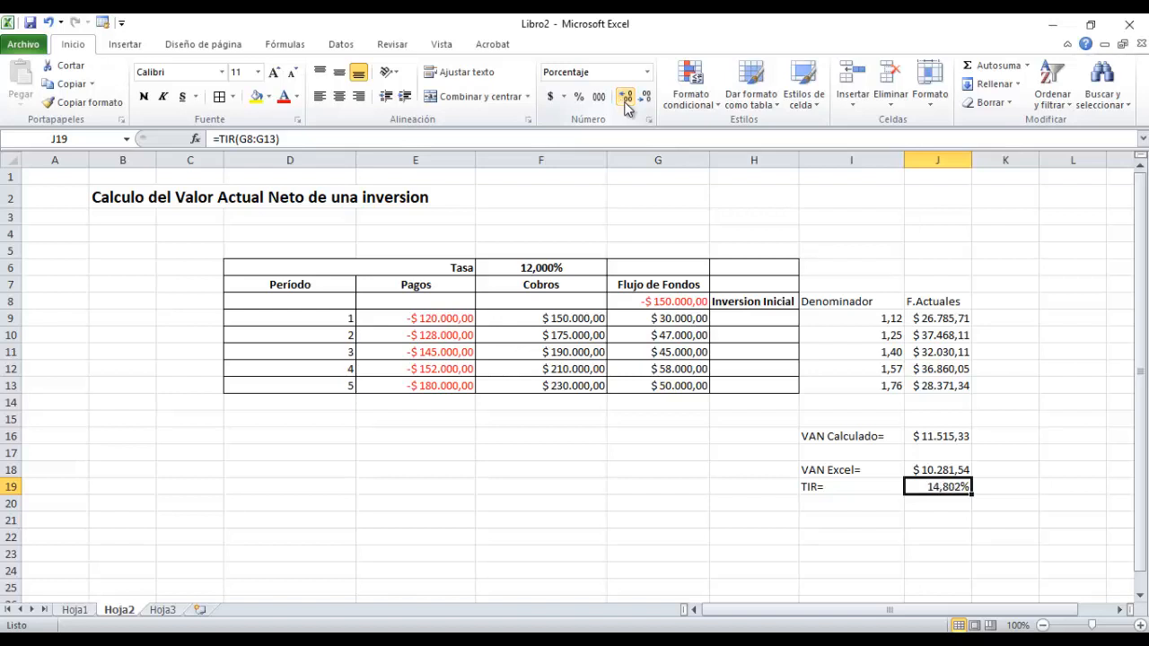
{"action": "left_click", "coordinate": [627, 105]}
{"action": "left_click", "coordinate": [911, 509]}
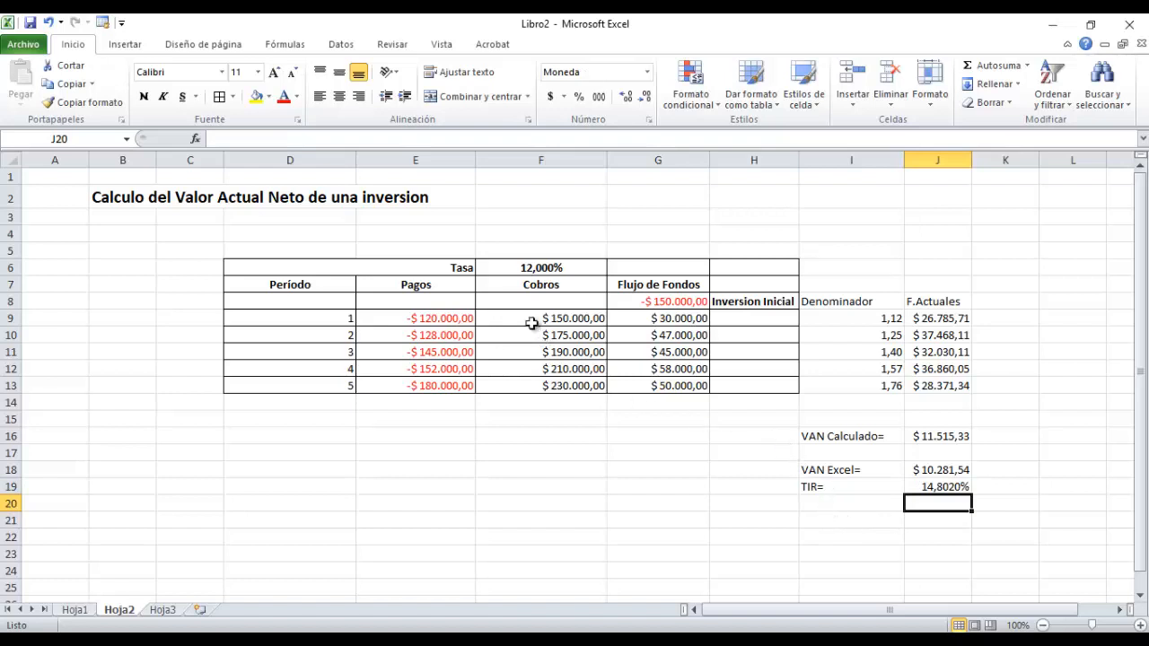
Set the Tasa in F6 to 14,802% and check the VAN Calculado and VAN Excel cells, J16 and J18.
{"action": "left_click", "coordinate": [509, 273]}
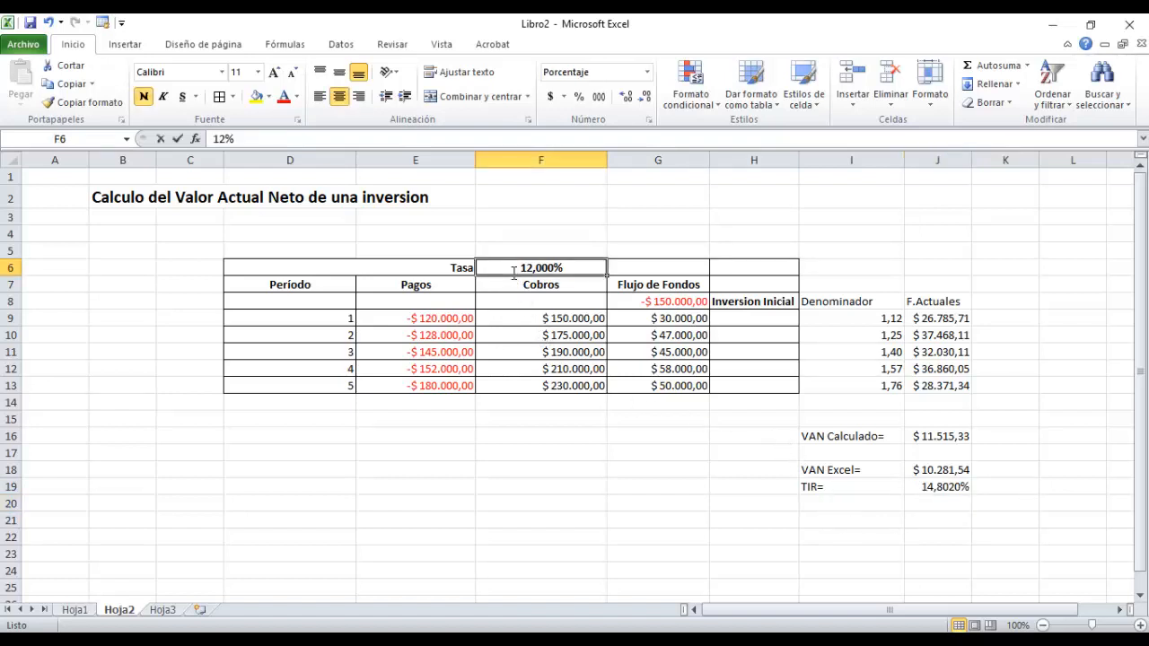
{"action": "type", "text": "14,"}
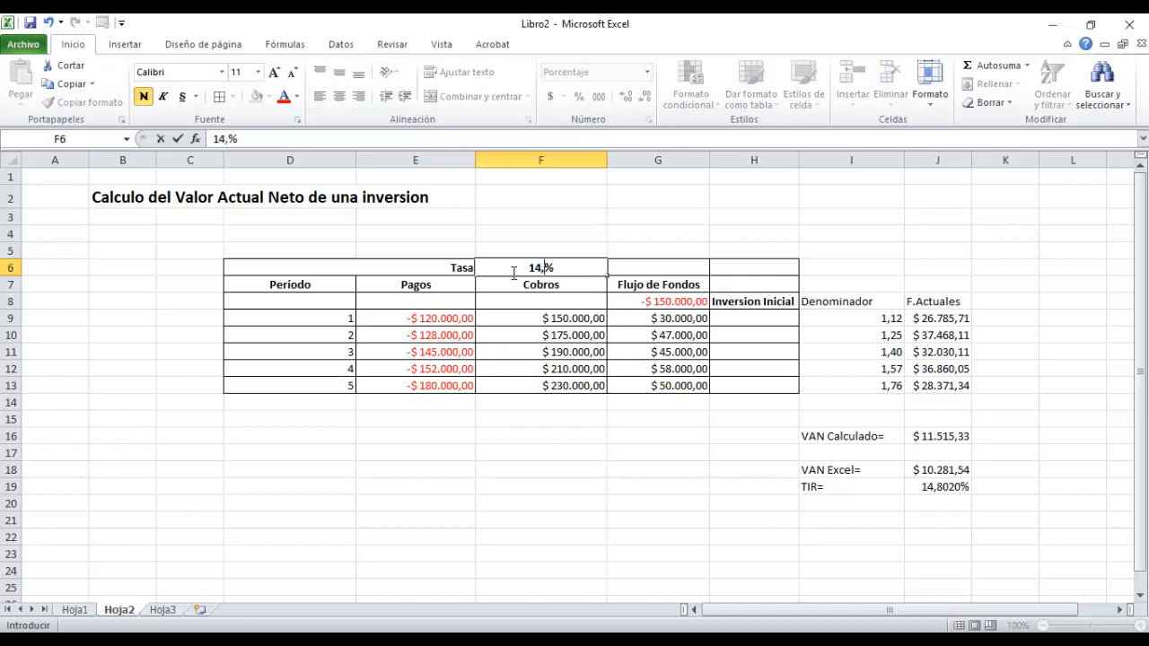
{"action": "type", "text": "802"}
{"action": "key", "text": "Return"}
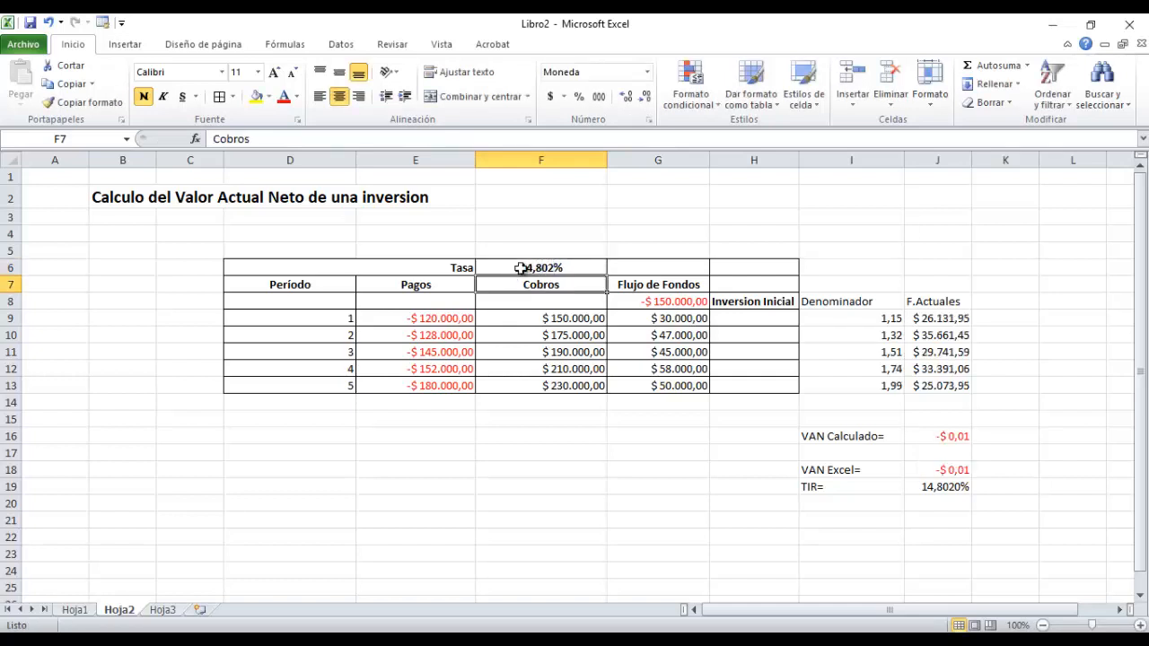
{"action": "left_click", "coordinate": [936, 437]}
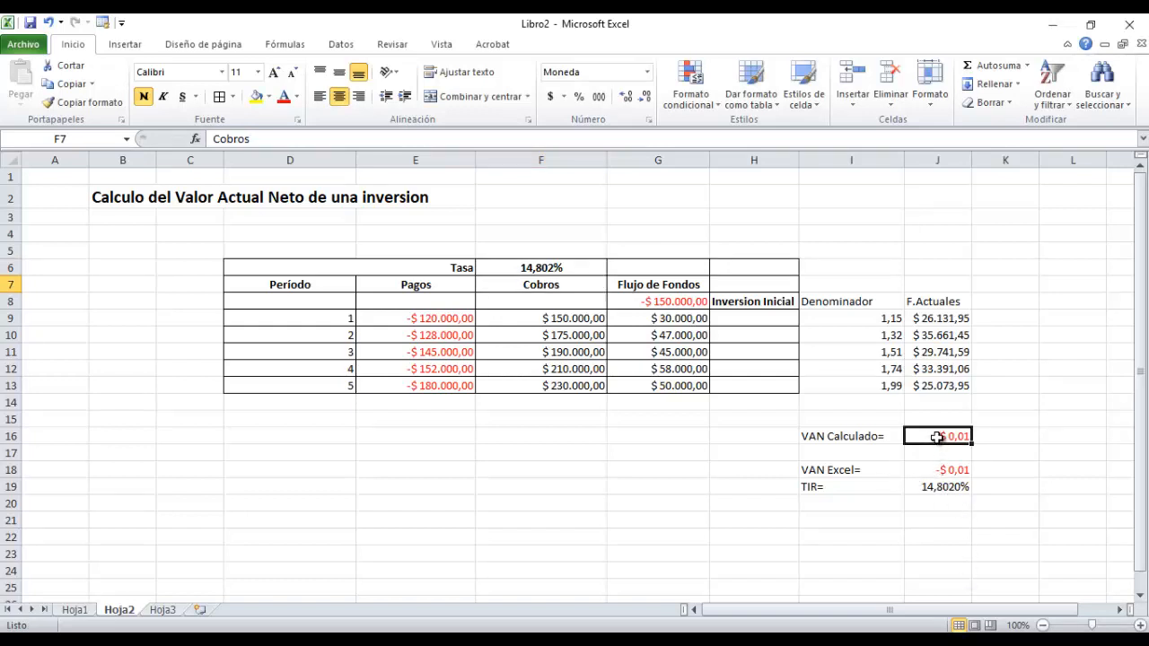
{"action": "left_click", "coordinate": [939, 468]}
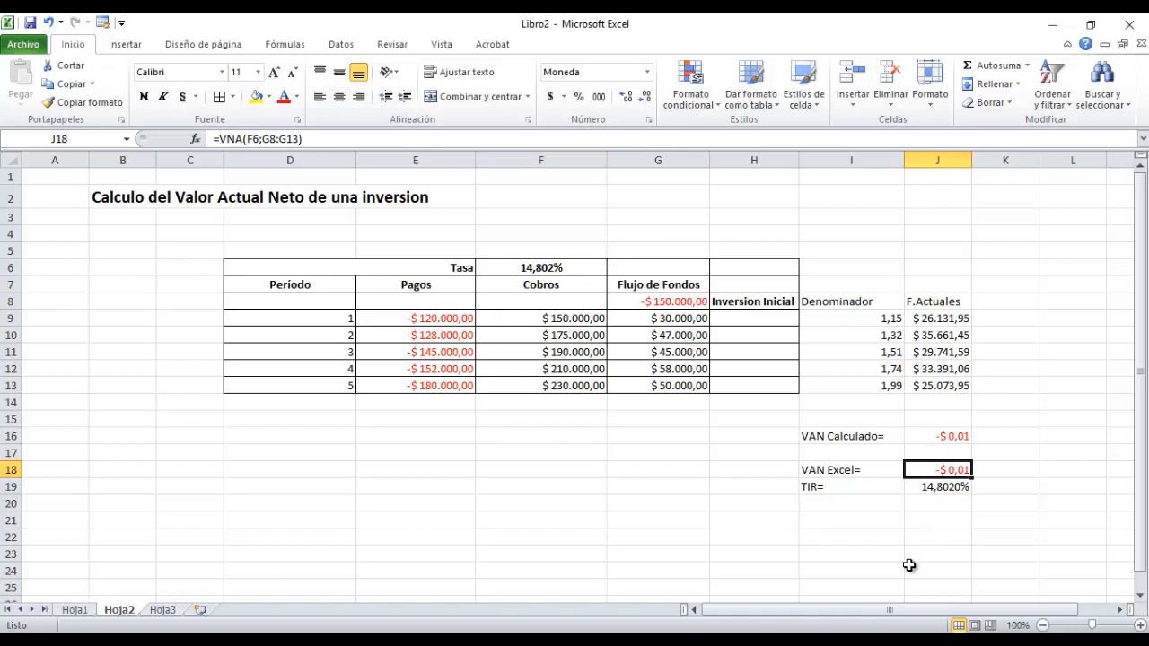
Set the Tasa in F6 to 28% to test the VAN with a much higher rate.
{"action": "left_click", "coordinate": [519, 269]}
{"action": "type", "text": "28"}
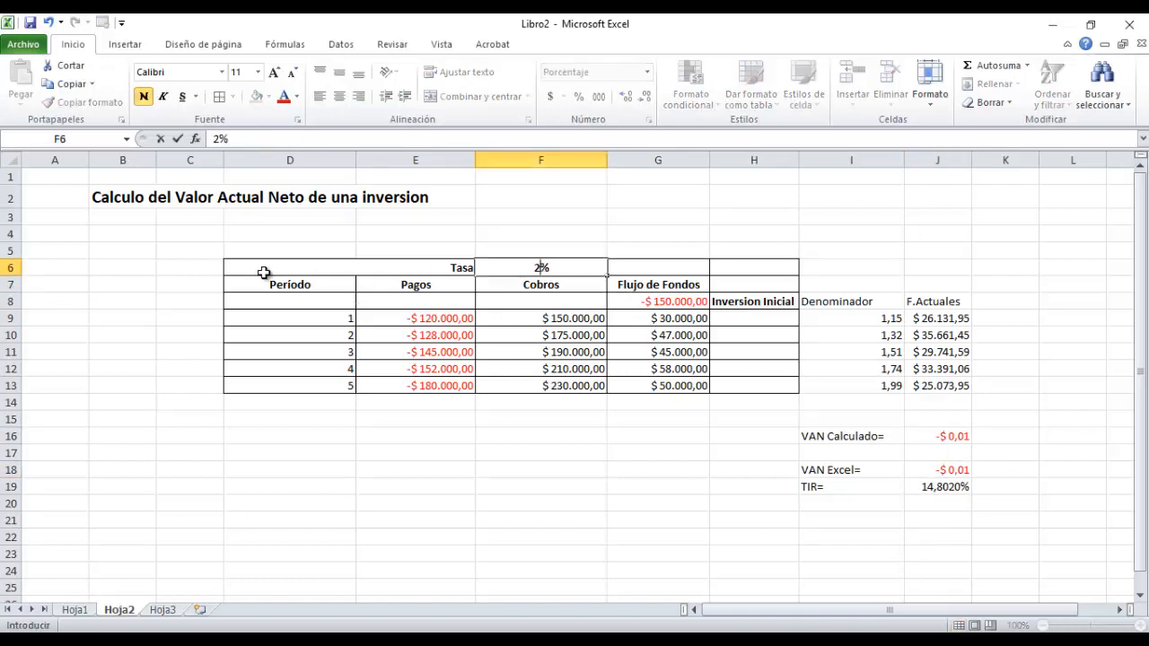
{"action": "key", "text": "Return"}
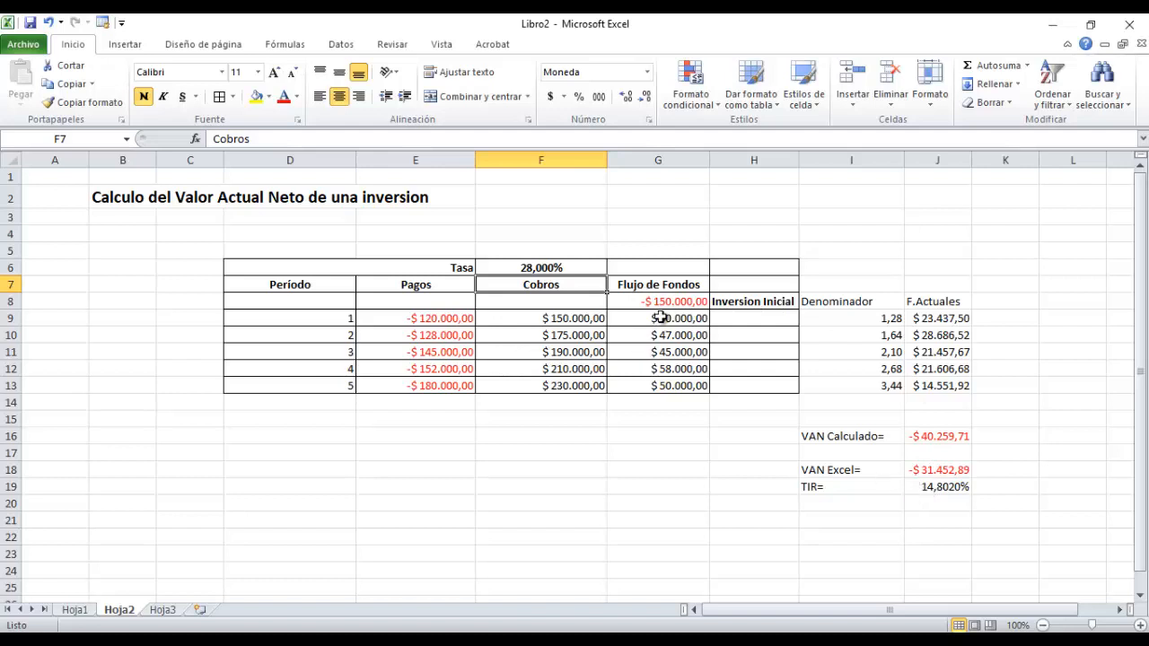
Set the Tasa in F6 to 15,5% to test the VAN with a rate slightly above the TIR.
{"action": "left_click", "coordinate": [542, 268]}
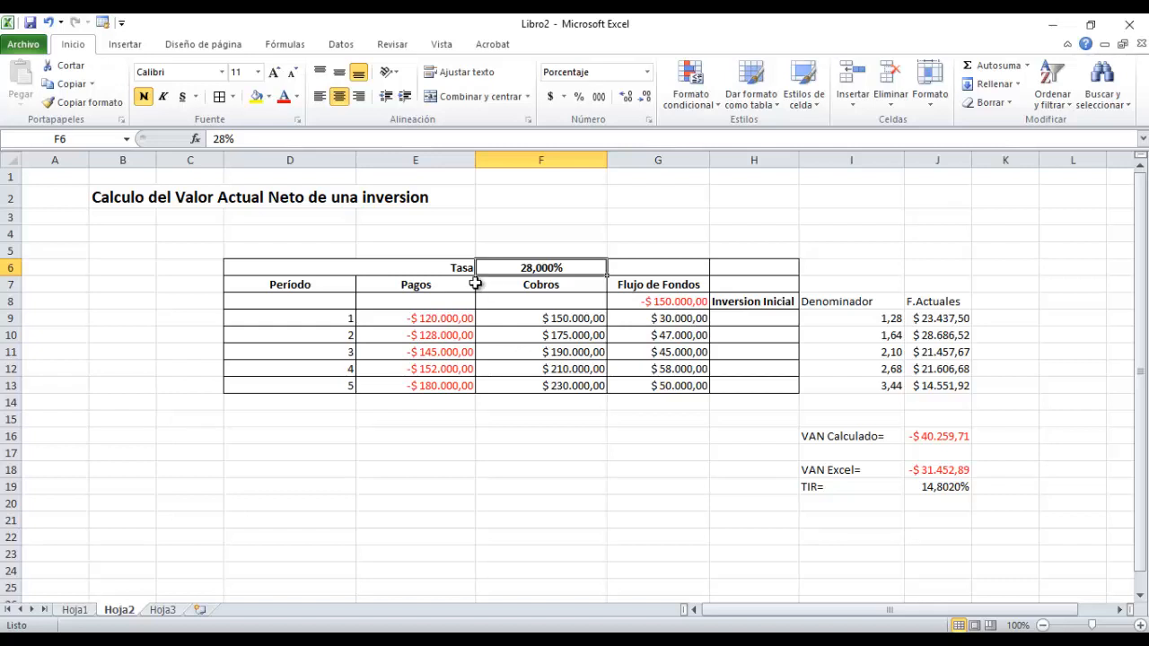
{"action": "type", "text": "15,5"}
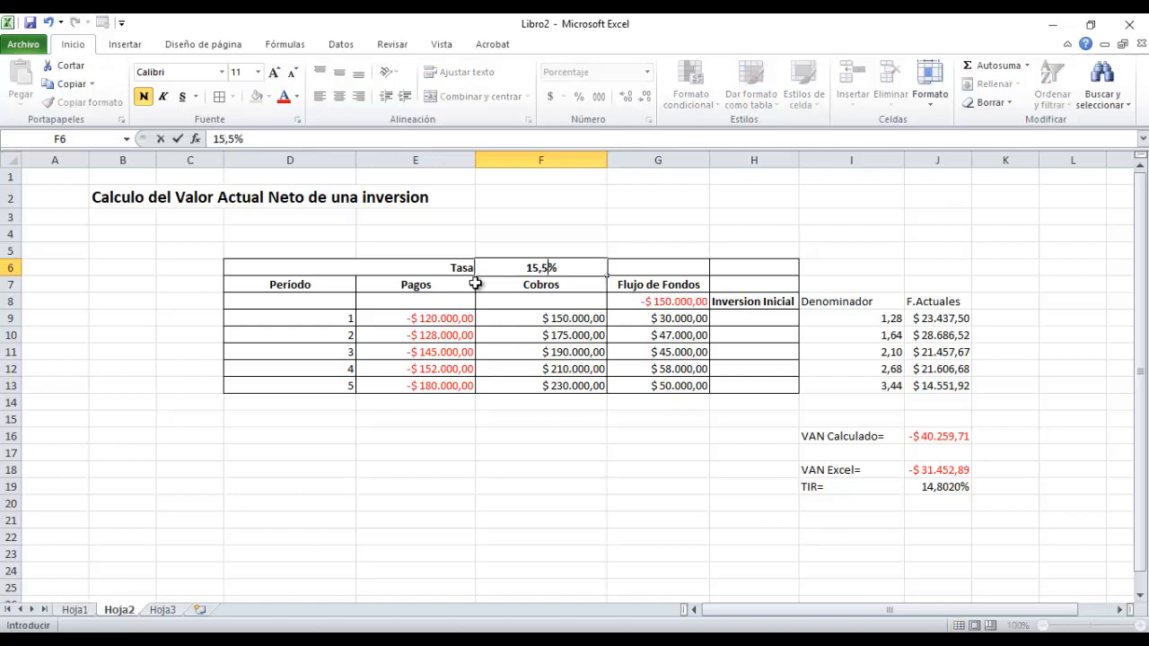
{"action": "key", "text": "Return"}
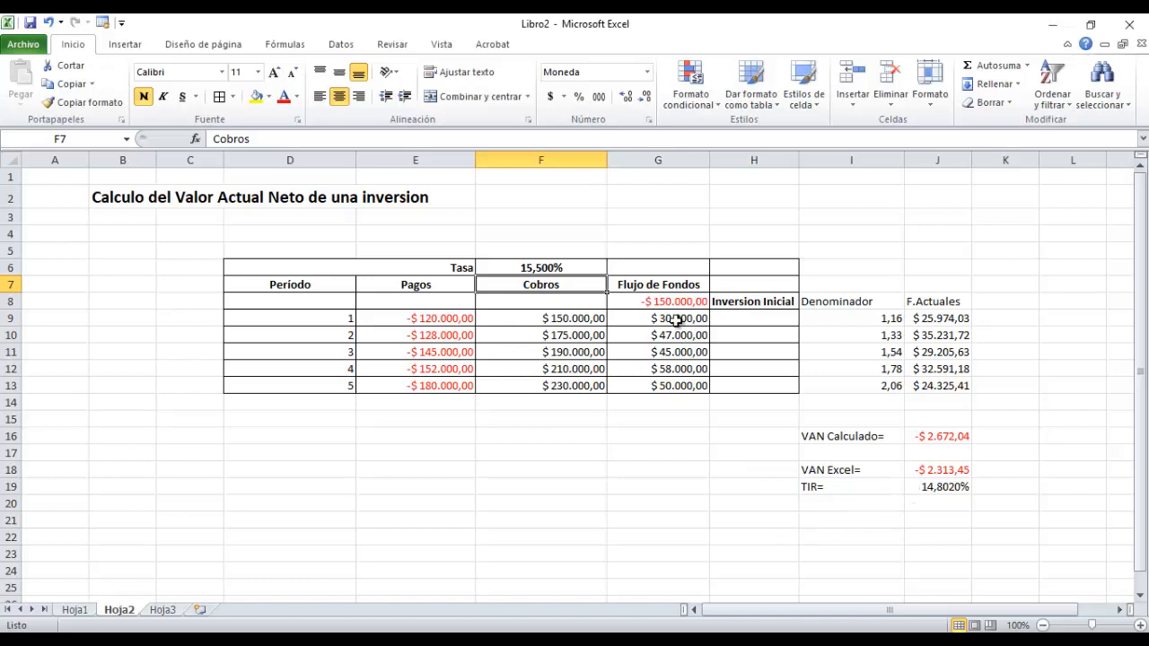
Set the Tasa in F6 to 13,8% to test the VAN with a rate below the TIR.
{"action": "left_click", "coordinate": [525, 269]}
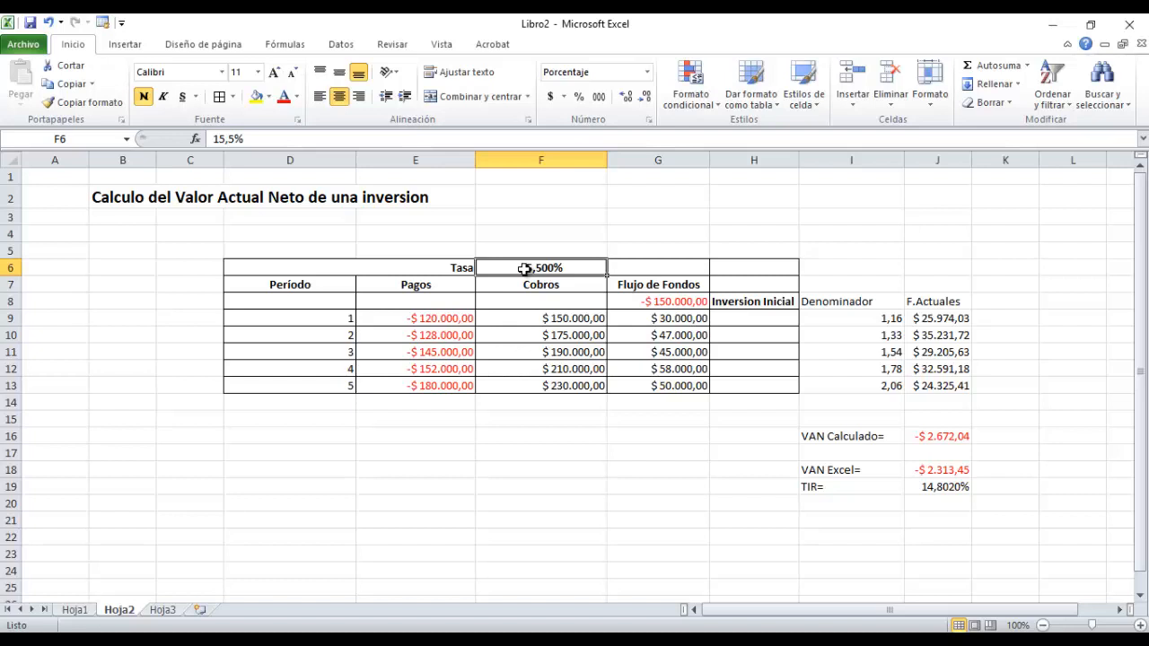
{"action": "type", "text": "13,8"}
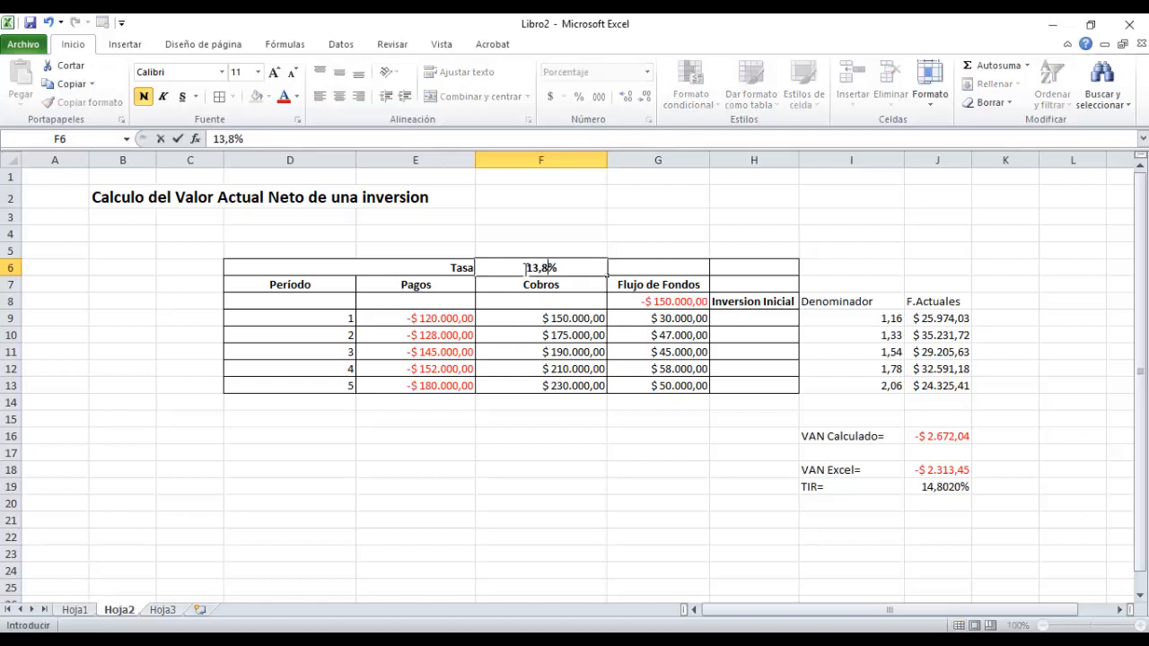
{"action": "key", "text": "Return"}
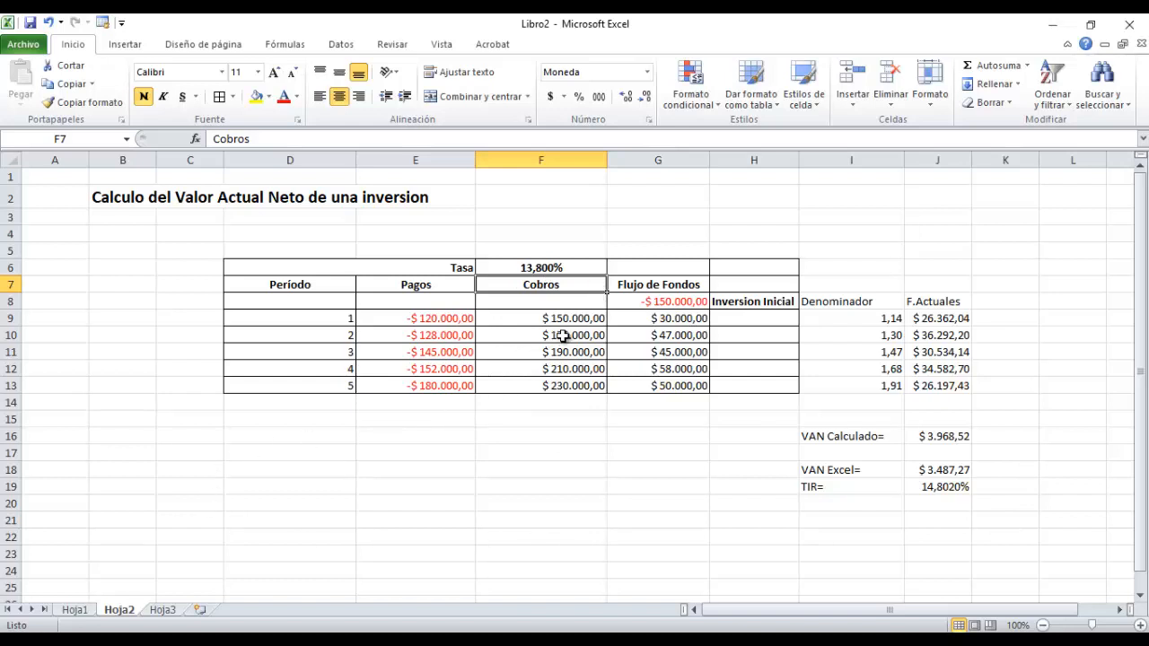
{"action": "left_click", "coordinate": [649, 322]}
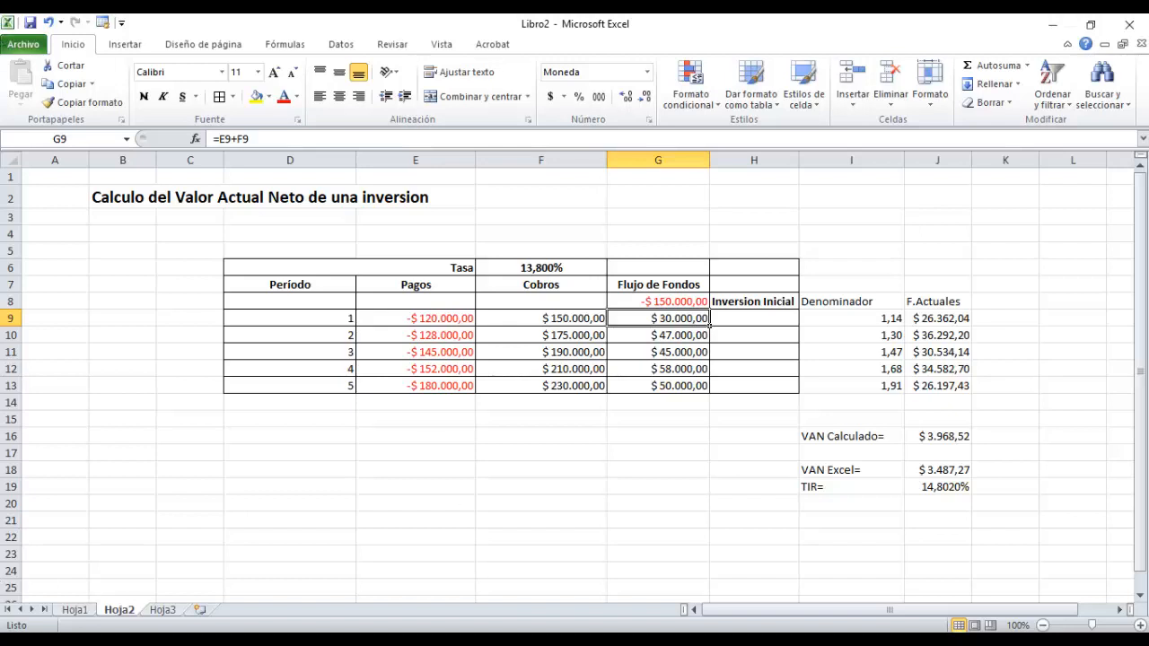
{"action": "mouse_move", "coordinate": [588, 640]}
{"action": "mouse_move", "coordinate": [517, 628]}
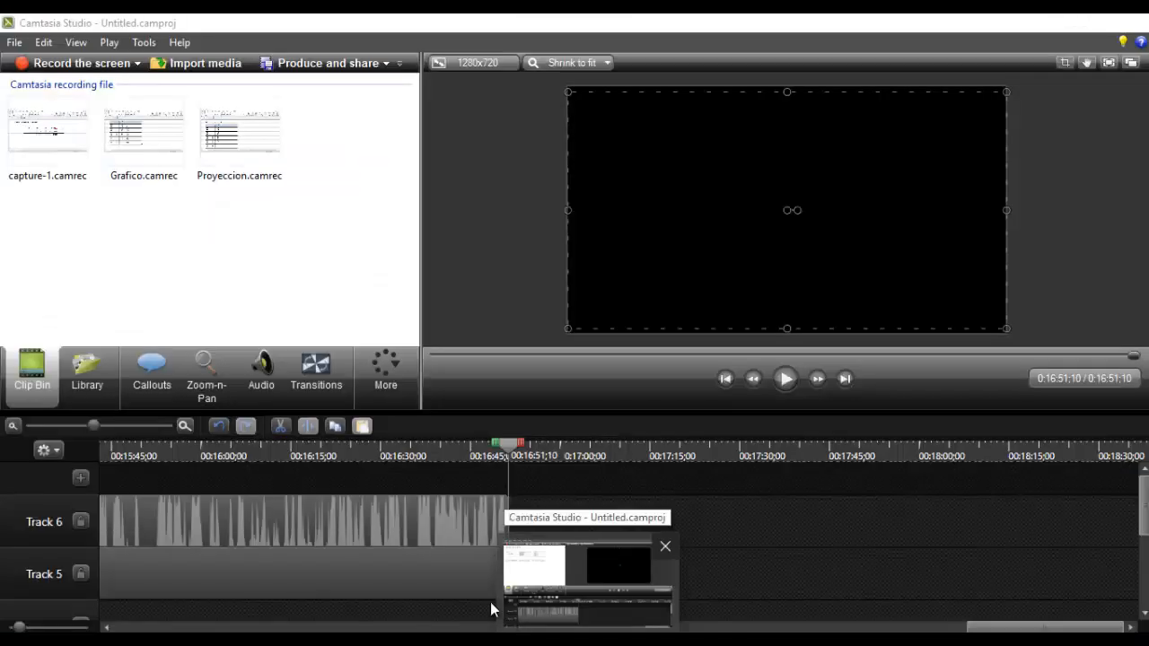